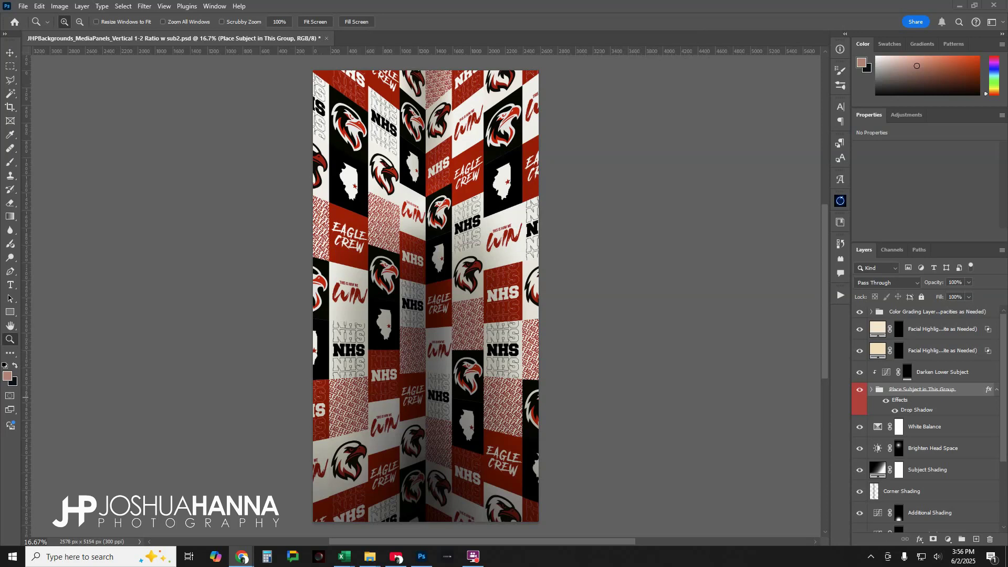
Compare the backdrop with and without the Color Grading Layers group at the top of the layer stack
left_click(935, 314)
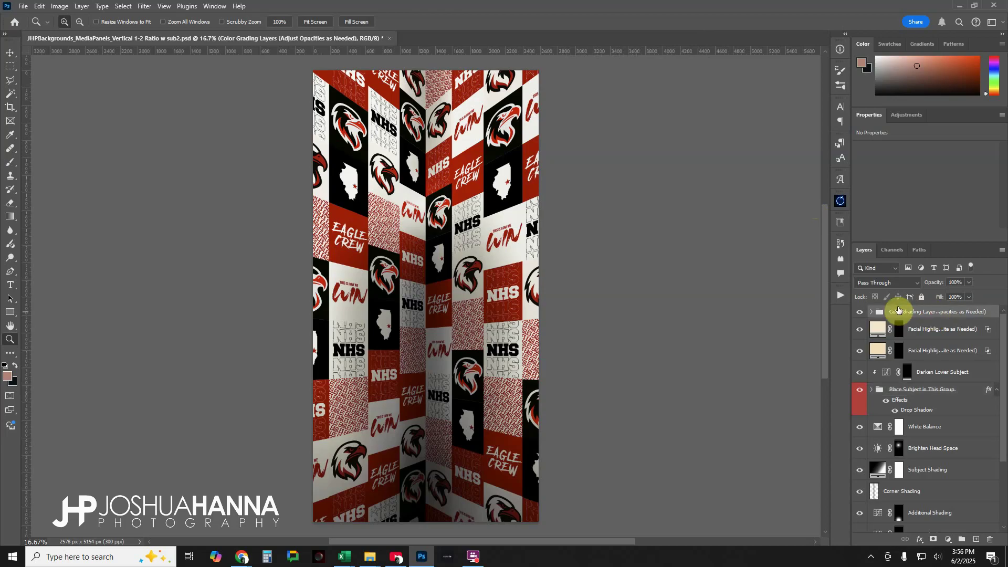
left_click_drag(940, 243, 938, 237)
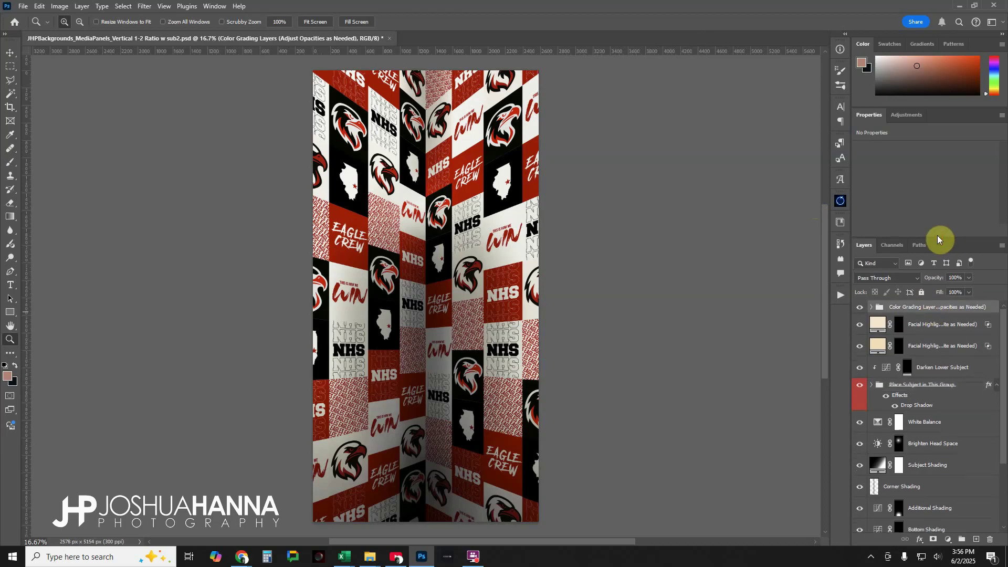
left_click(860, 308)
left_click(860, 307)
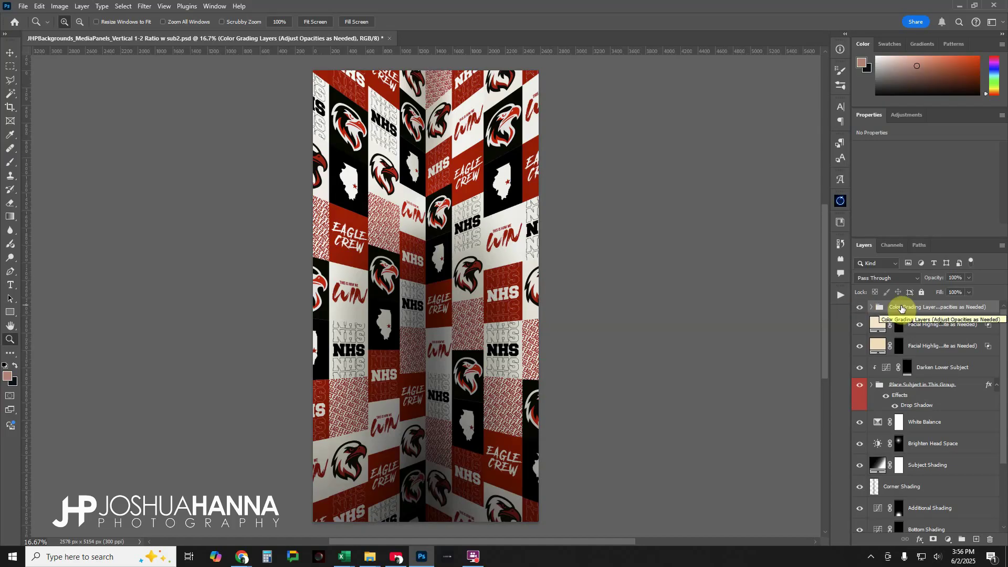
Review the two Facial Highlight layers and the Darken Lower Subject curves layer
left_click(923, 325)
left_click(919, 347)
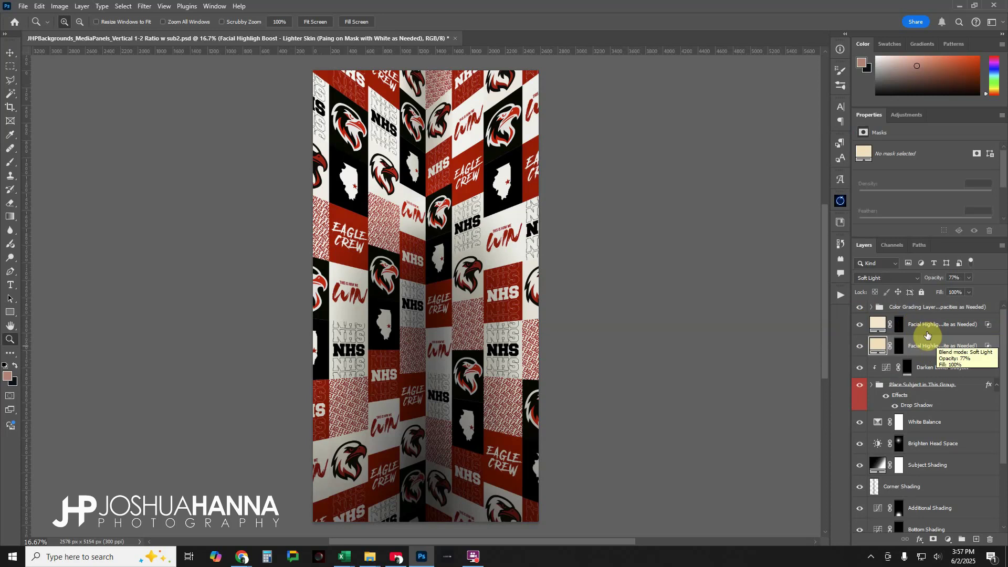
left_click(941, 373)
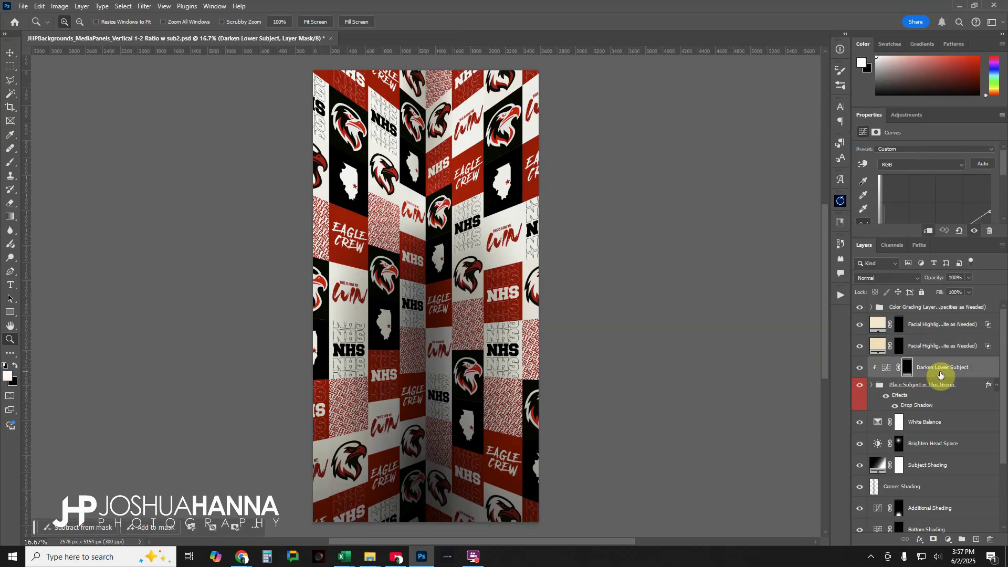
Look through the contents of the Place Subject in This Group folder, close it, and revisit the Darken Lower Subject layer
left_click(941, 389)
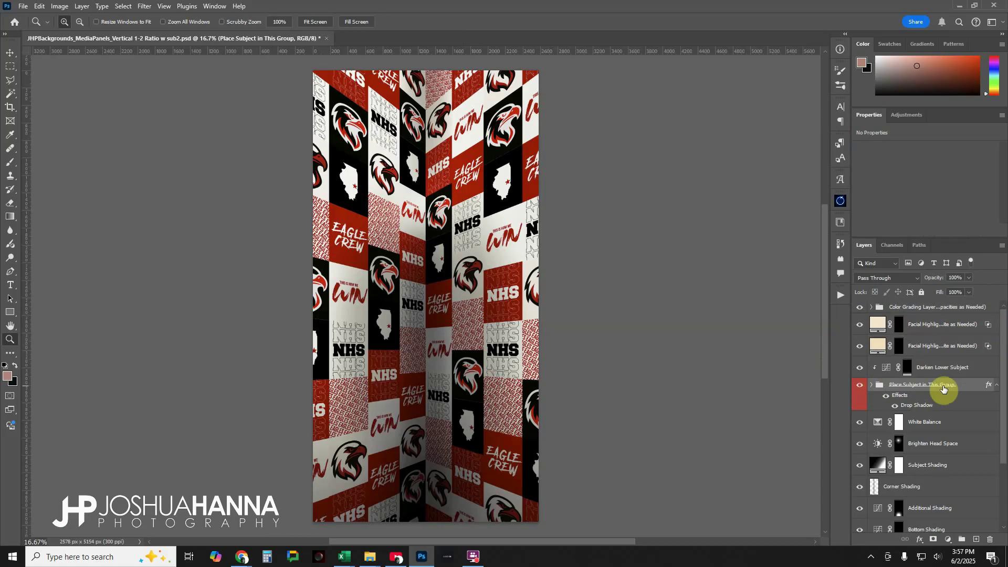
left_click(873, 387)
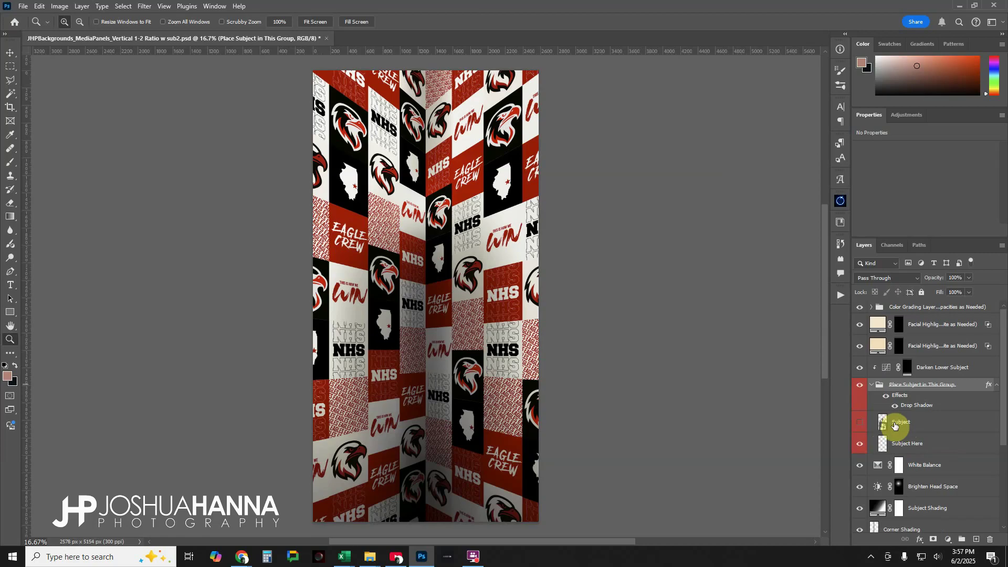
left_click(871, 386)
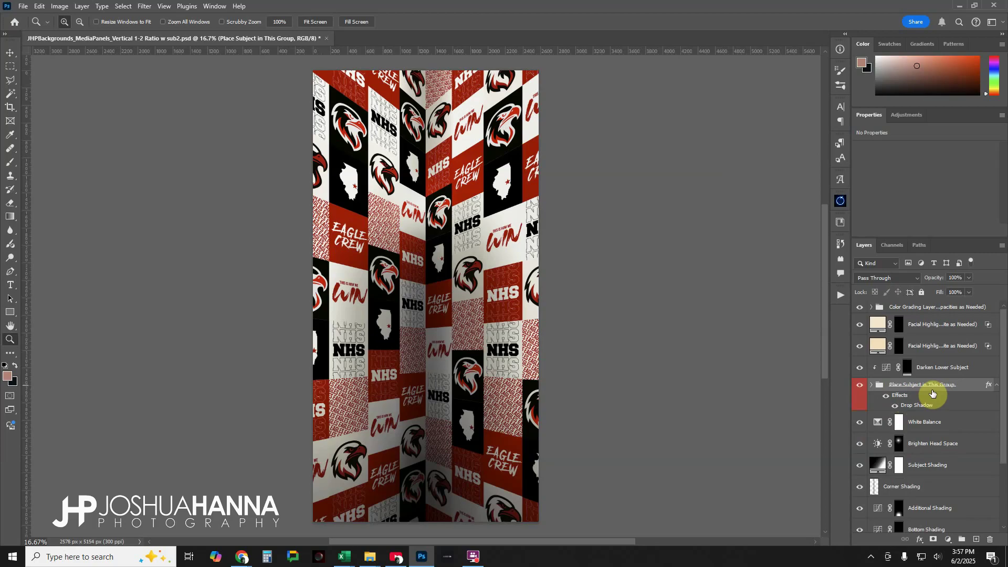
left_click(935, 368)
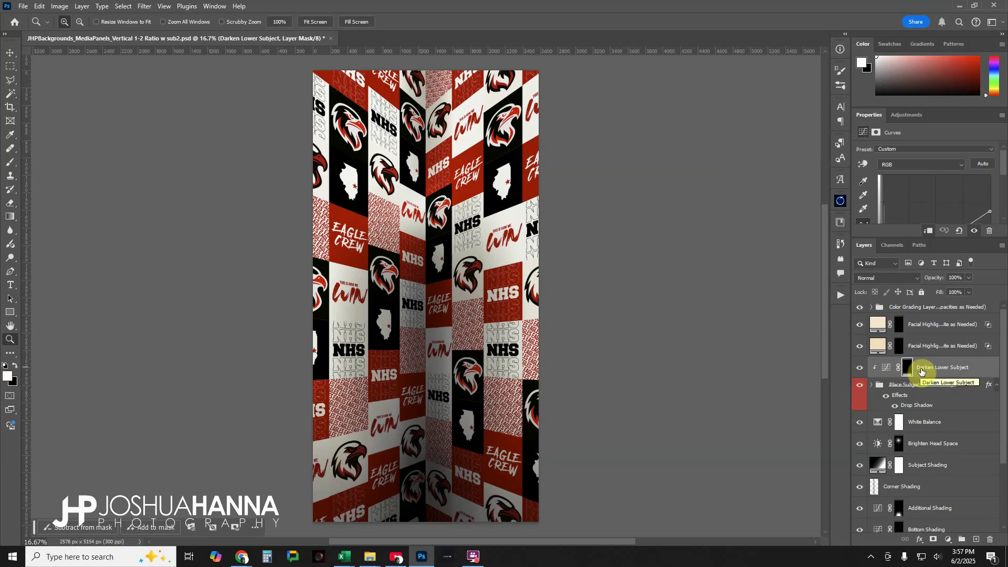
Compare the backdrop with and without the White Balance adjustment layer
scroll(941, 374, "down", 2)
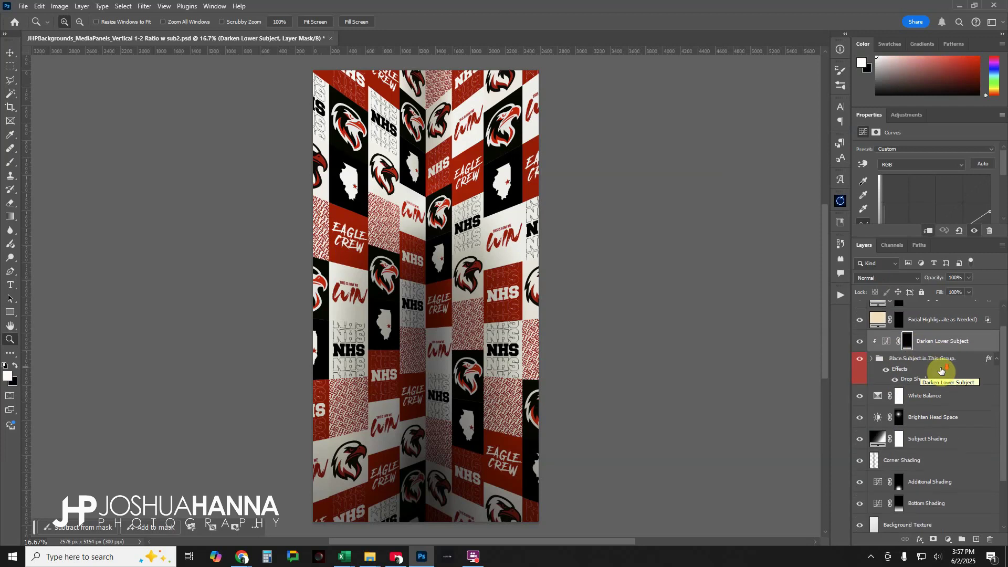
left_click(943, 400)
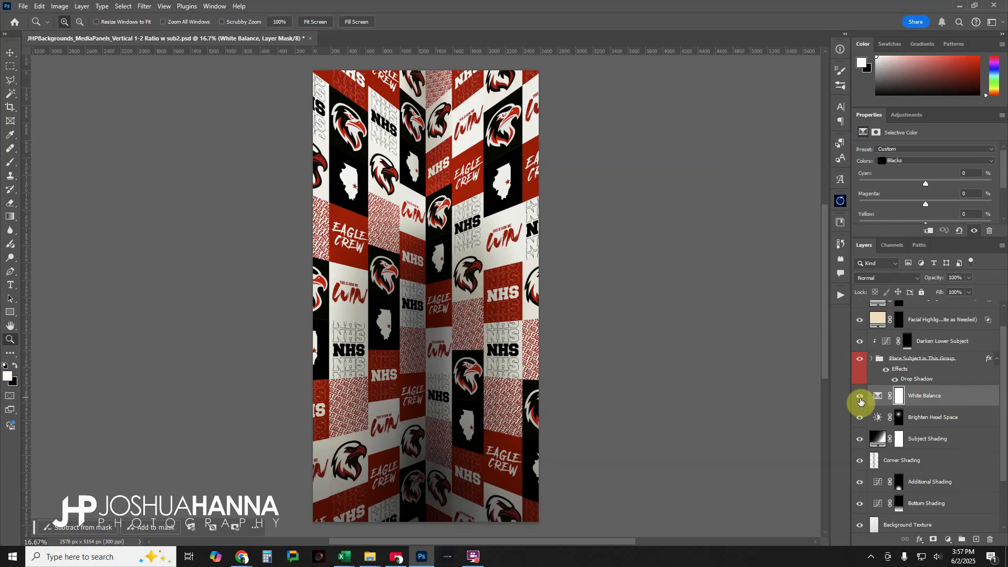
left_click(861, 400)
left_click(860, 401)
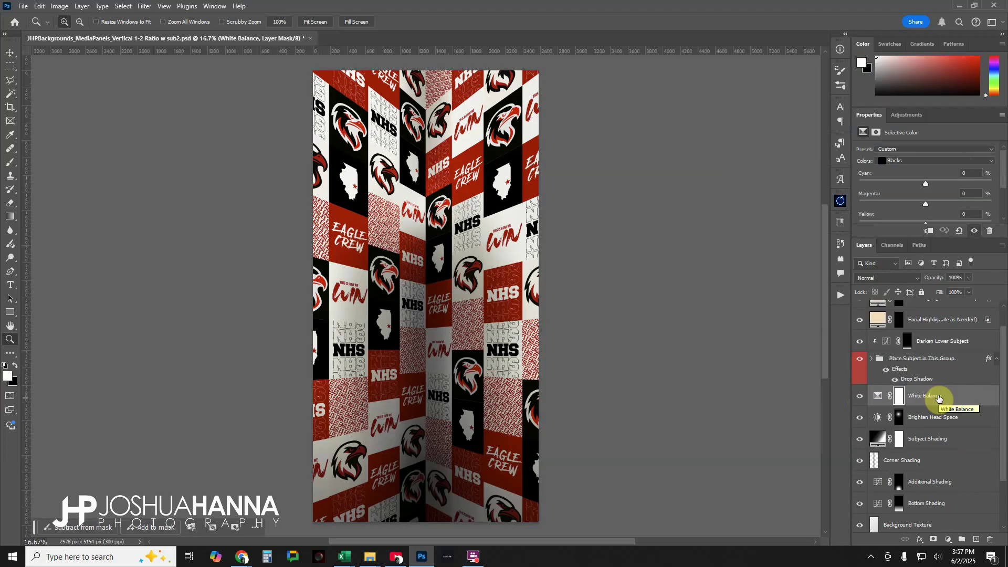
key("ctrl+2")
Compare the backdrop with and without the Brighten Head Space adjustment and check its layer mask
scroll(963, 401, "down", 1)
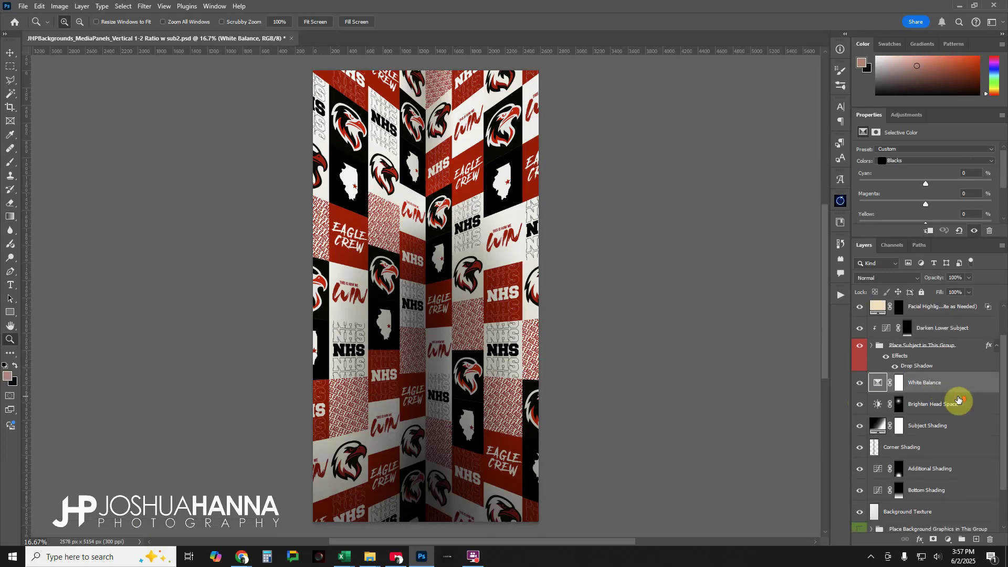
left_click(963, 406)
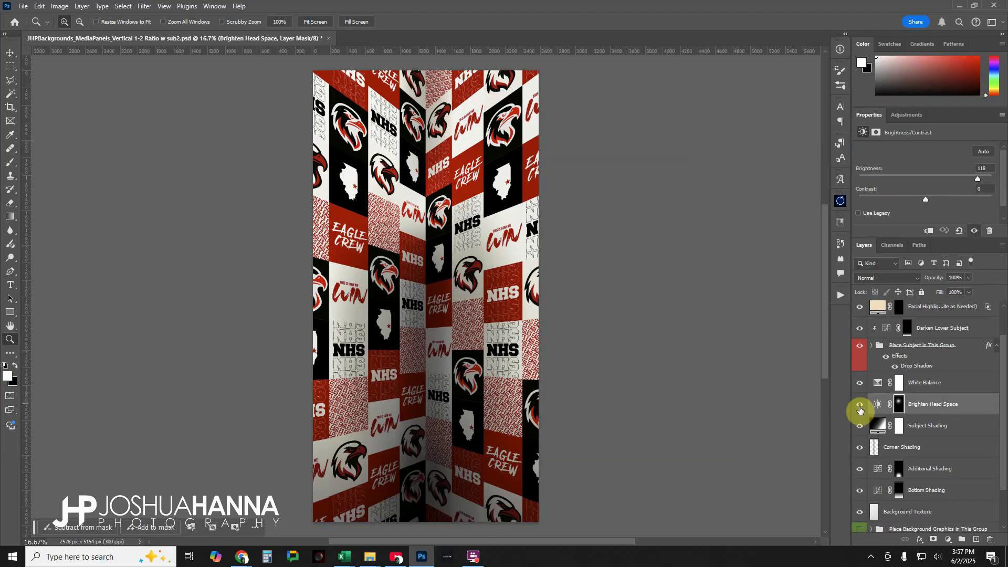
left_click(860, 408)
left_click(860, 409)
left_click(900, 405)
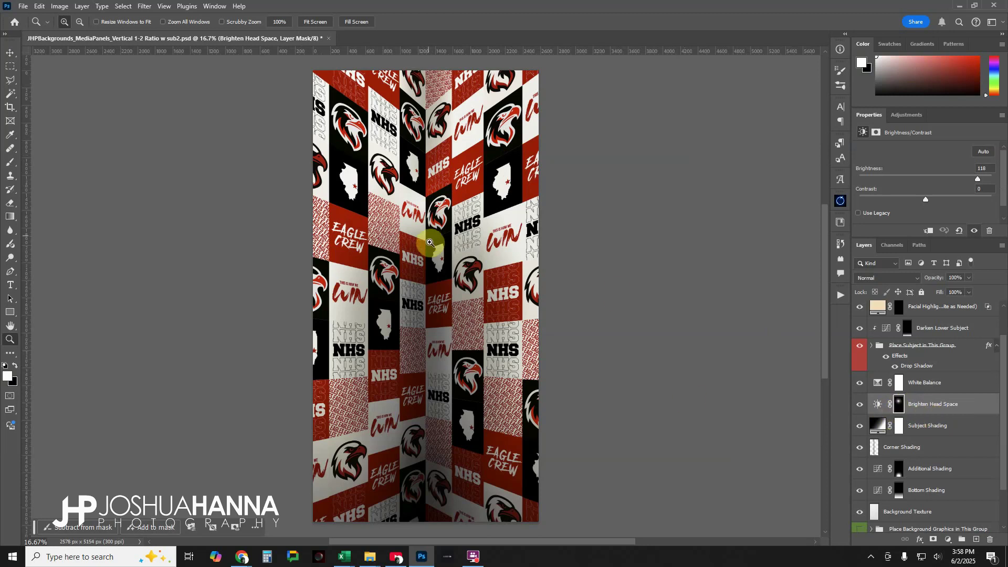
Compare the backdrop with and without the Subject Shading gradient layer
left_click(940, 427)
left_click(861, 426)
left_click(861, 427)
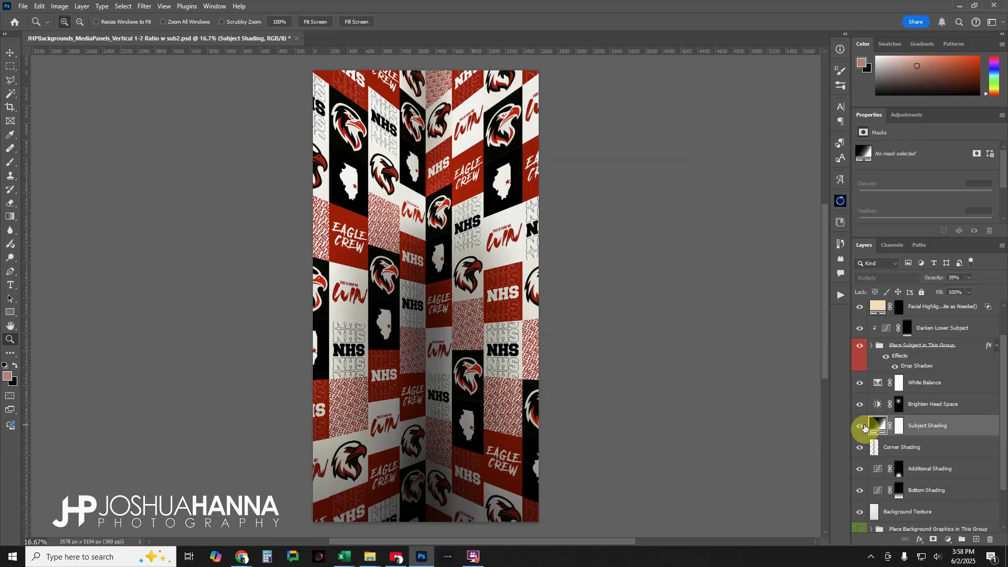
left_click(861, 426)
Preview the effects of the Corner Shading, Additional Shading and Bottom Shading layers one after another, leaving all three shown
scroll(862, 427, "down", 1)
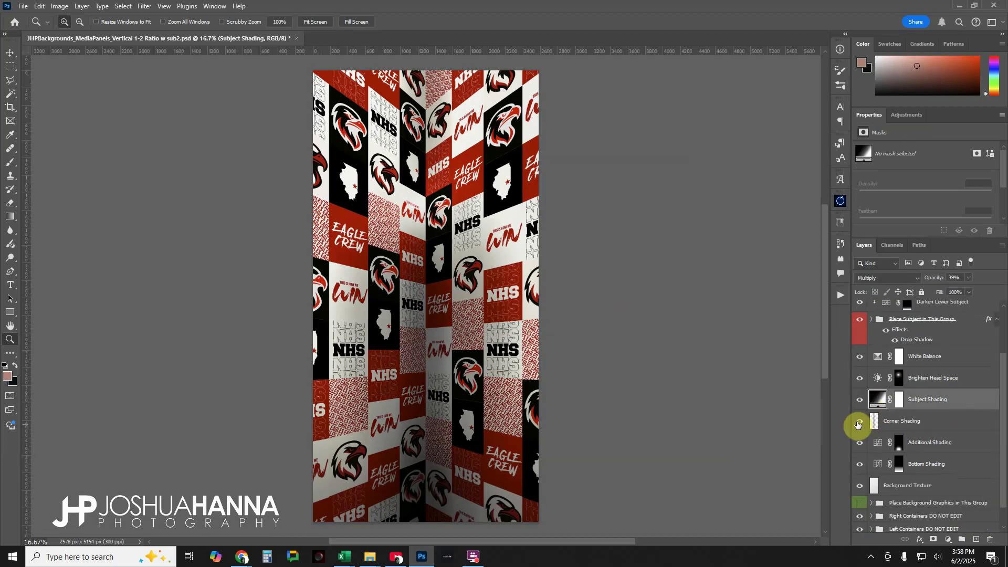
left_click(859, 423)
left_click(860, 423)
left_click(860, 444)
left_click(860, 444)
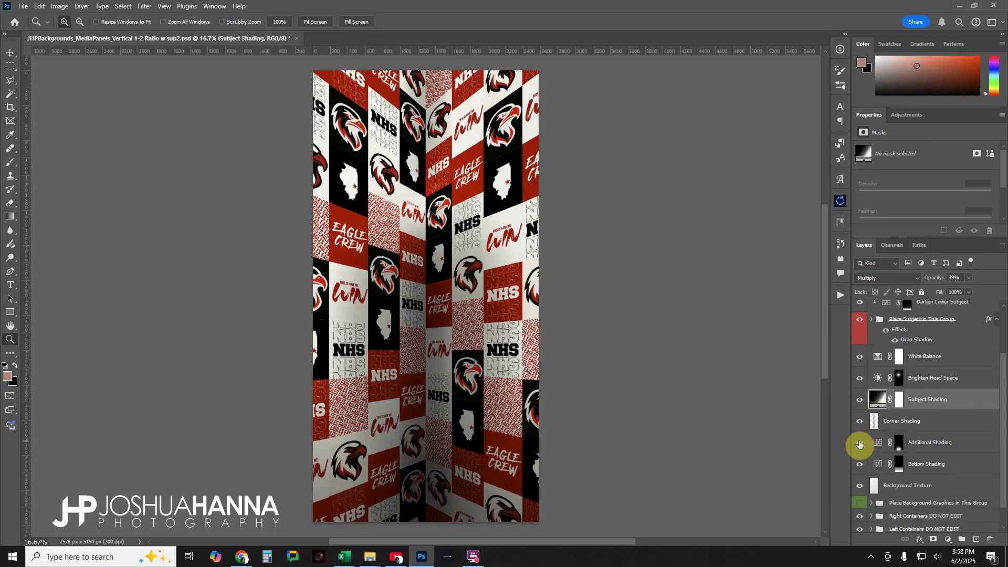
left_click(860, 464)
left_click(860, 466)
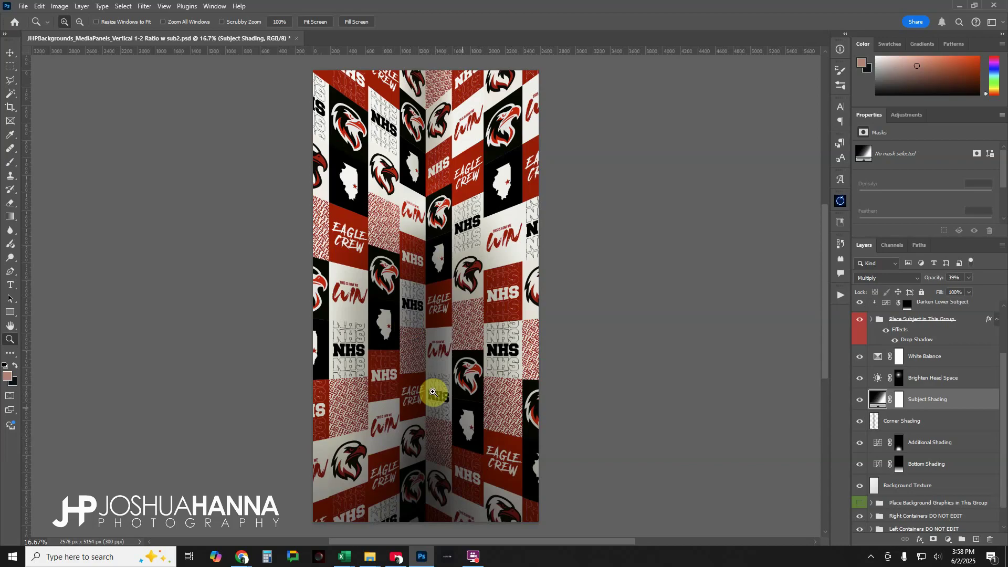
Compare the backdrop with and without the Background Texture layer
scroll(925, 422, "down", 2)
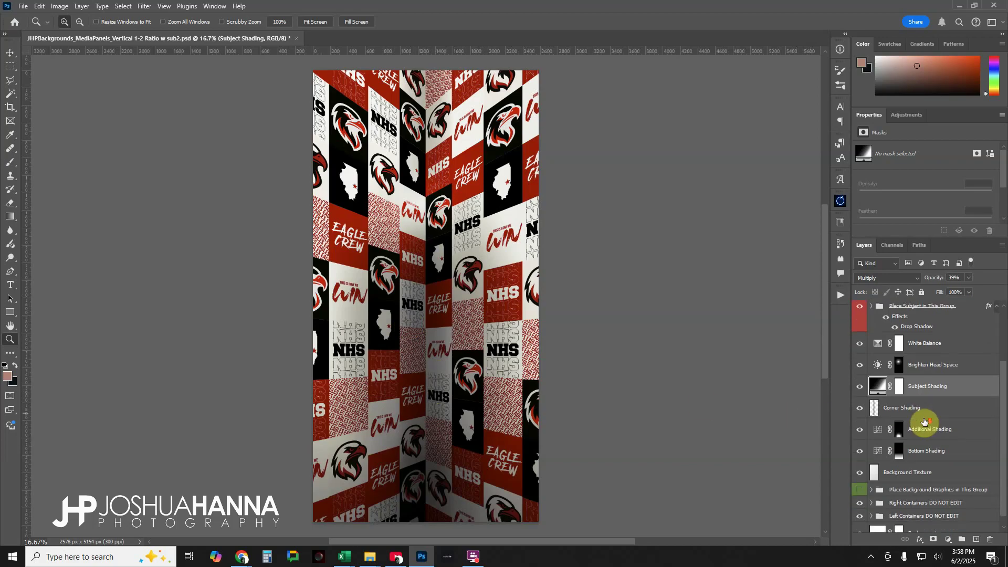
left_click(943, 460)
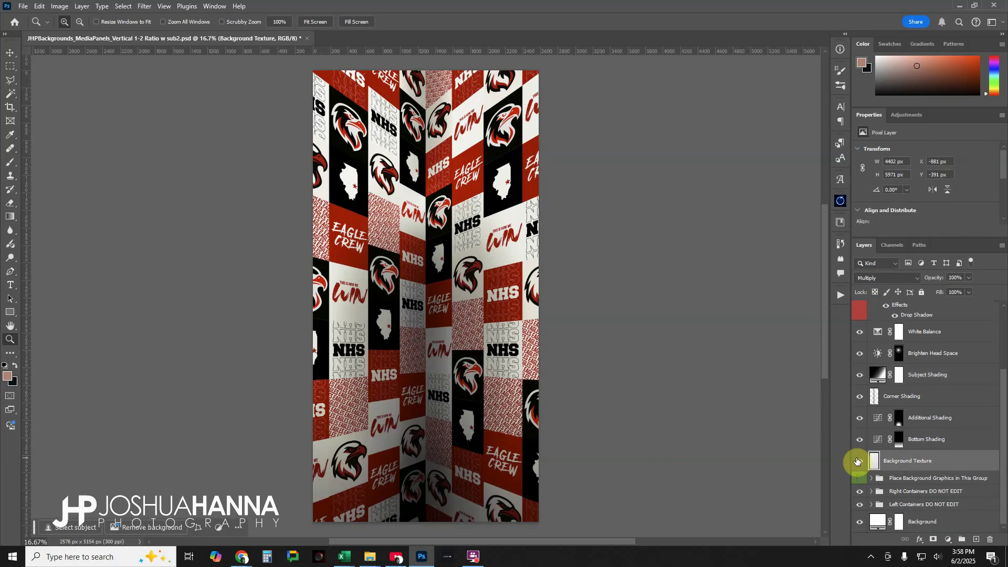
left_click(860, 461)
left_click(861, 461)
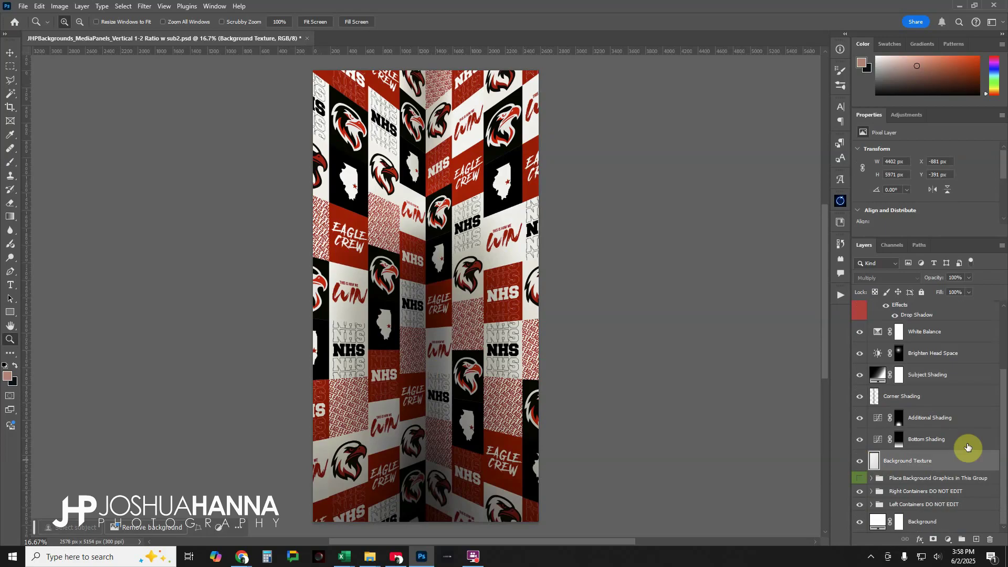
Inspect the Background Texture layer's effect up close on the backdrop panels and return to the full image
left_click(526, 290)
left_click_drag(525, 290, 533, 360)
left_click(859, 461)
left_click(860, 462)
left_click(860, 461)
left_click(860, 465)
right_click(591, 357)
left_click(617, 367)
right_click(502, 290)
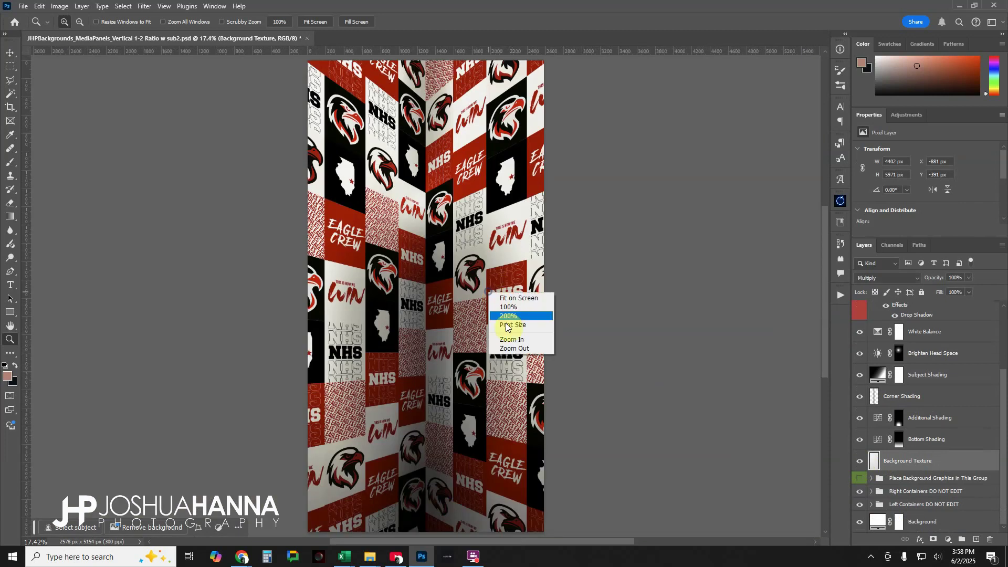
left_click(512, 350)
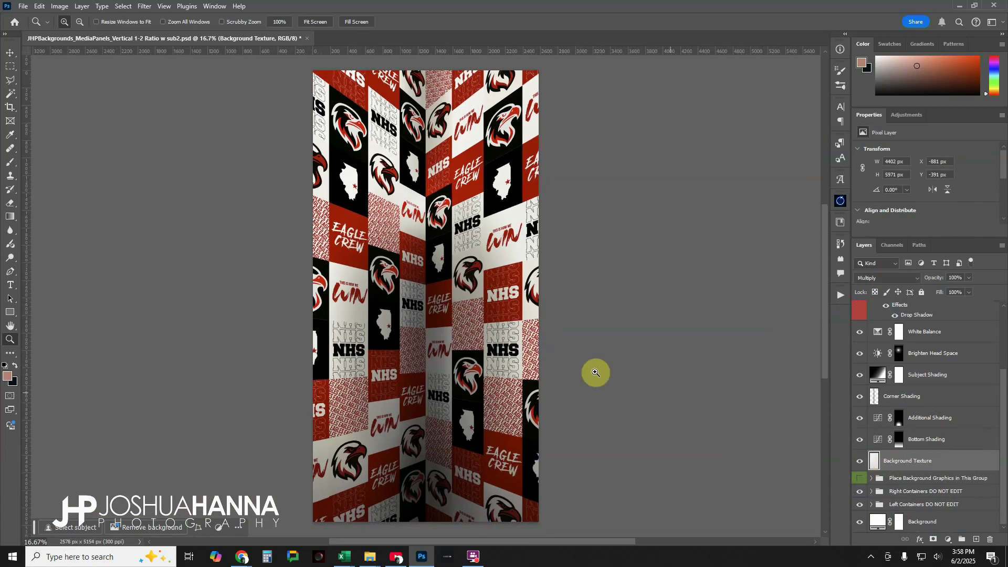
Compare the backdrop with and without the Right Containers and Left Containers groups, leaving both shown
left_click(903, 494)
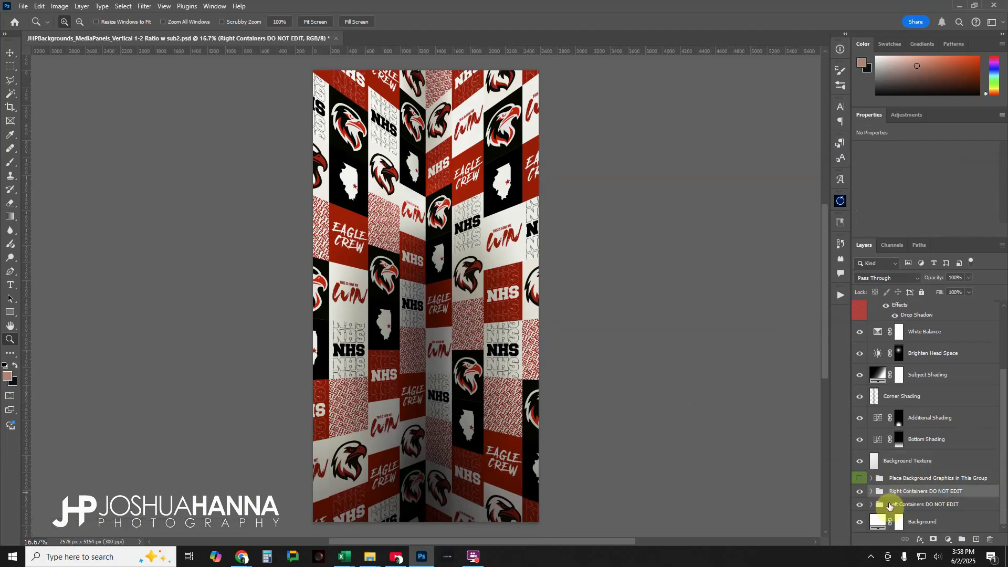
left_click(860, 494)
left_click(860, 492)
left_click(862, 505)
left_click(861, 507)
Look through the container layers inside the Right Containers DO NOT EDIT group and collapse it again
left_click(872, 492)
scroll(915, 487, "down", 3)
scroll(914, 487, "up", 2)
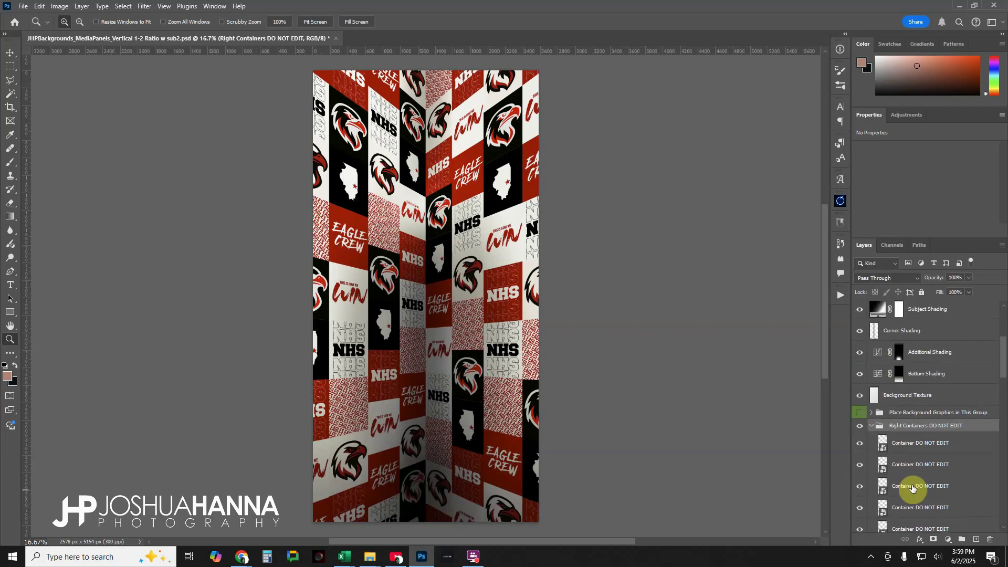
left_click(871, 425)
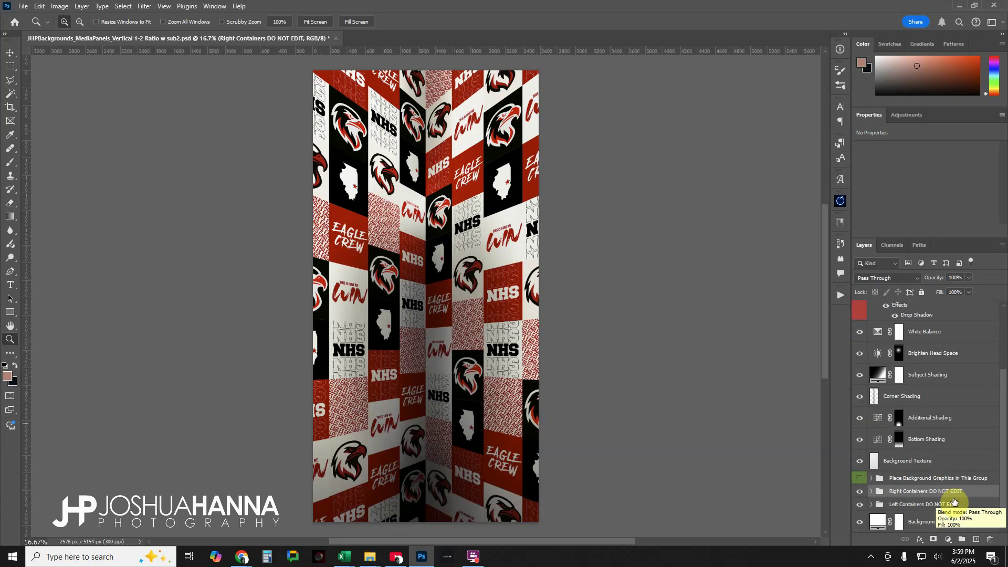
Expand the Place Background Graphics in This Group folder and review its hidden Container 1 to Container 8 layers
left_click(969, 478)
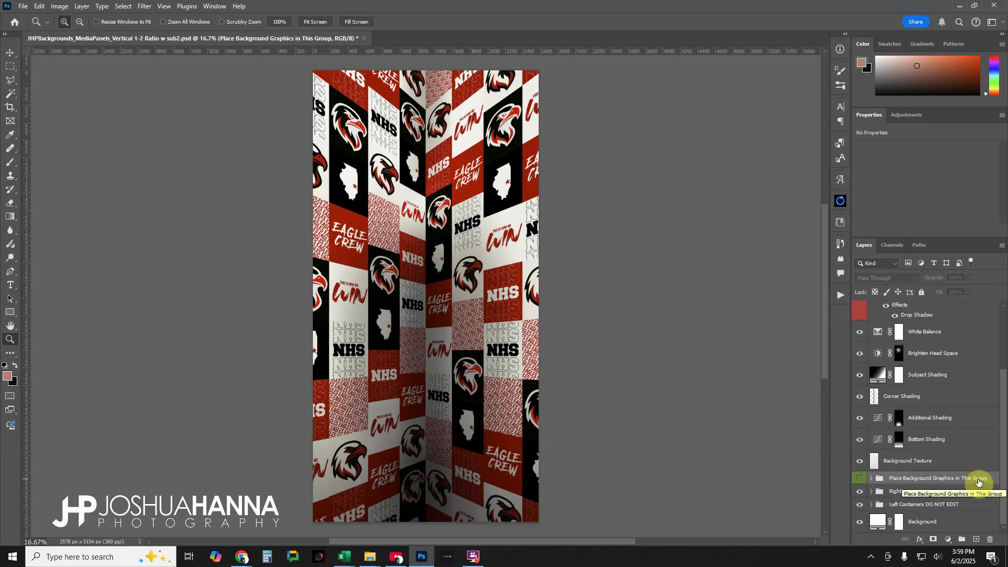
left_click(872, 478)
scroll(928, 476, "down", 1)
scroll(928, 476, "down", 2)
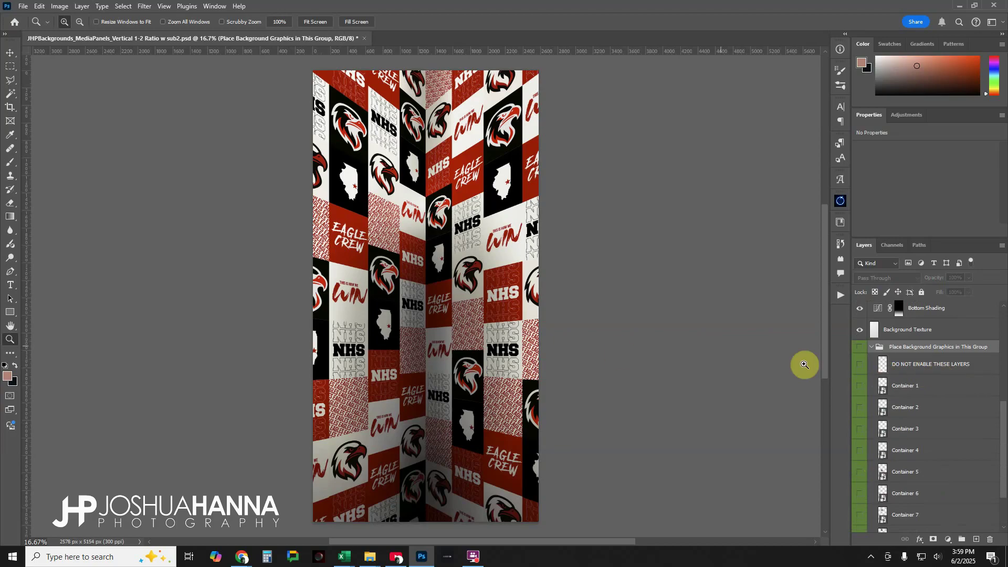
scroll(928, 467, "down", 2)
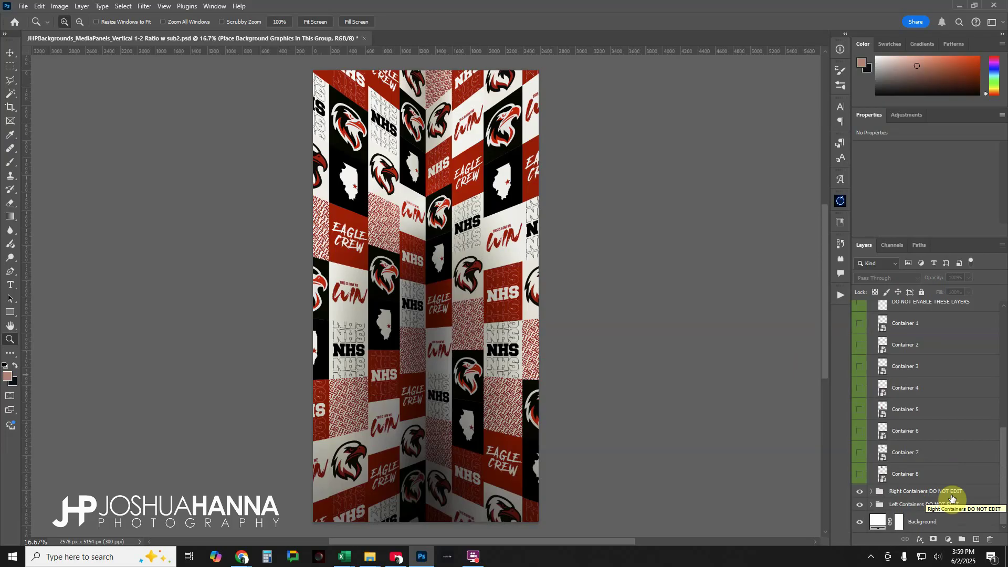
scroll(932, 468, "up", 1)
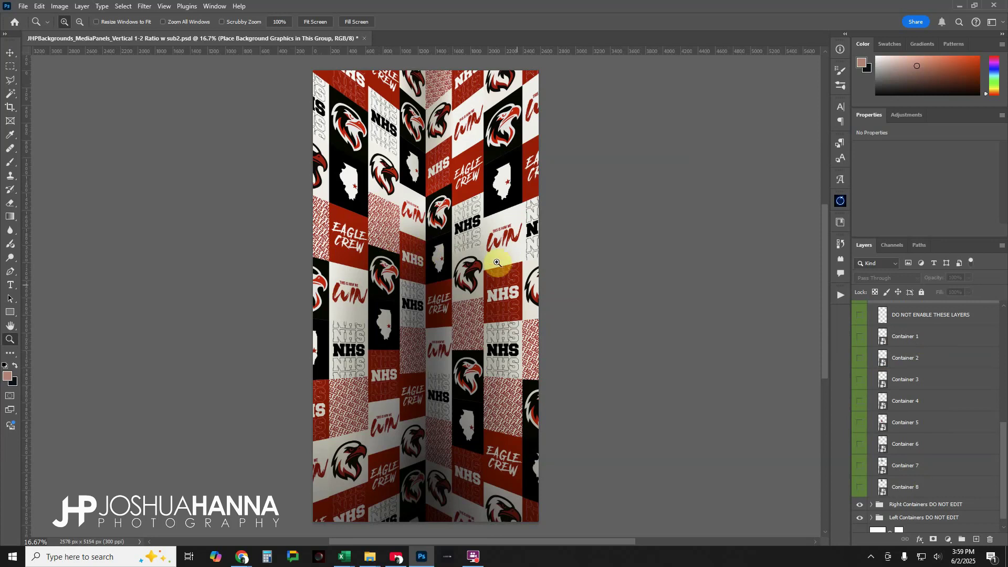
Expand the Place Subject in This Group folder, make its Subject layer visible, and select that layer
scroll(923, 427, "up", 3)
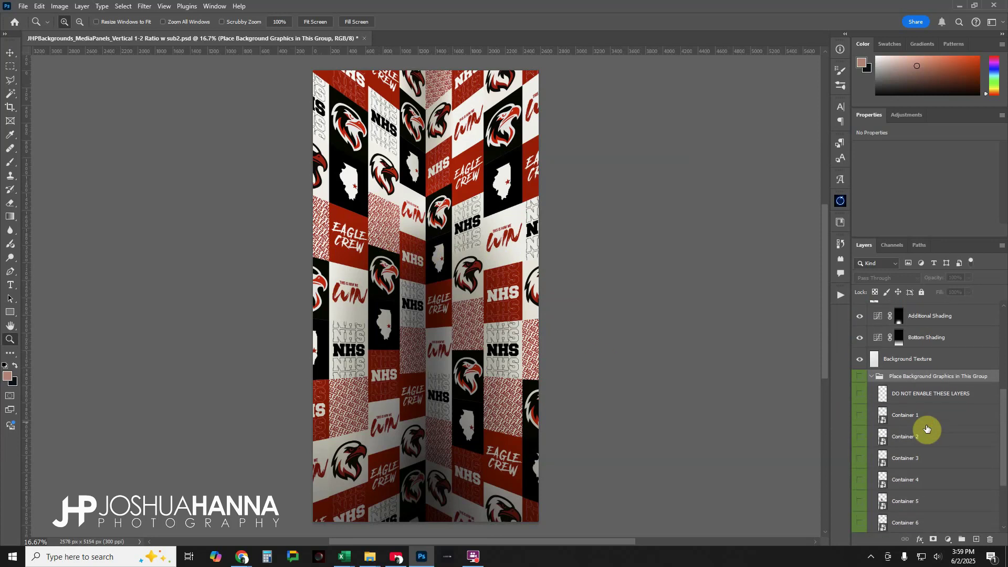
scroll(924, 428, "up", 2)
scroll(917, 418, "up", 3)
scroll(916, 419, "up", 4)
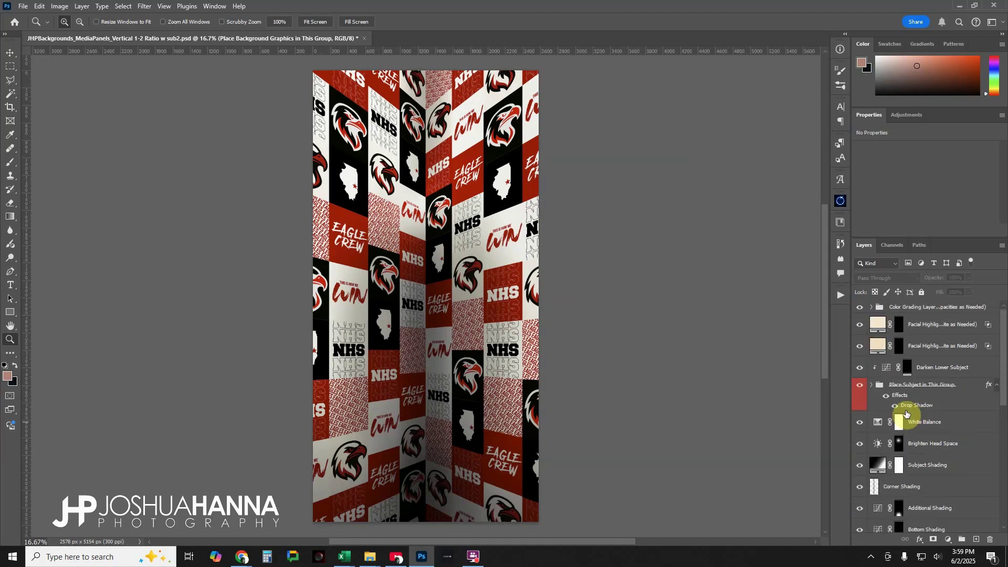
left_click(872, 385)
left_click(860, 423)
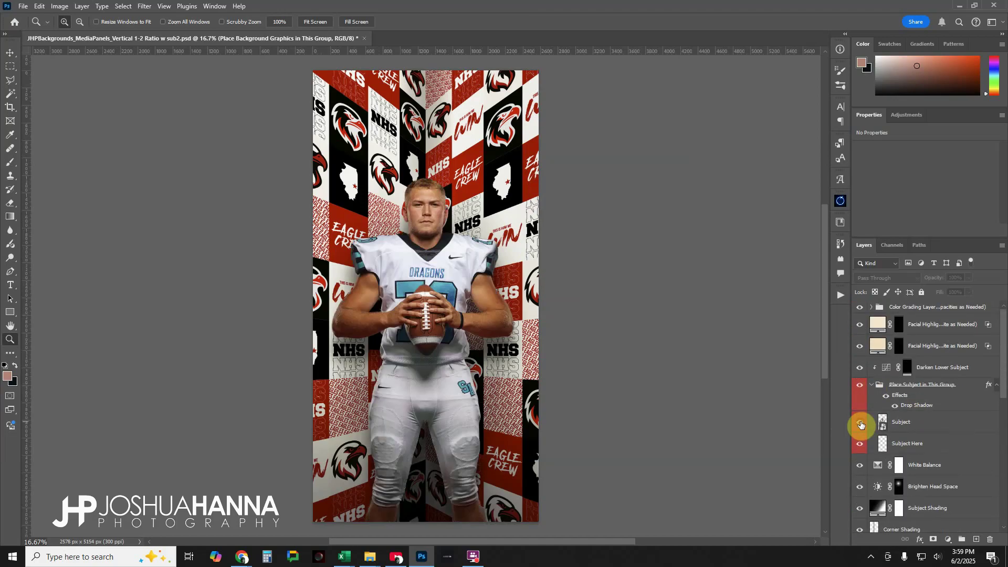
left_click(923, 423)
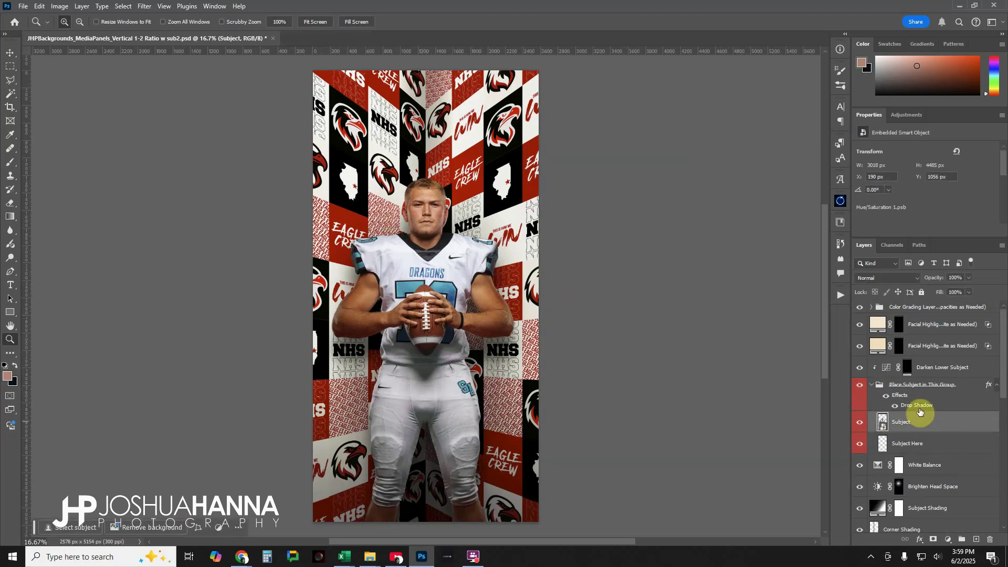
Move the subject slightly lower on the backdrop with the Move tool, leaving the Place Subject in This Group folder expanded
left_click(873, 389)
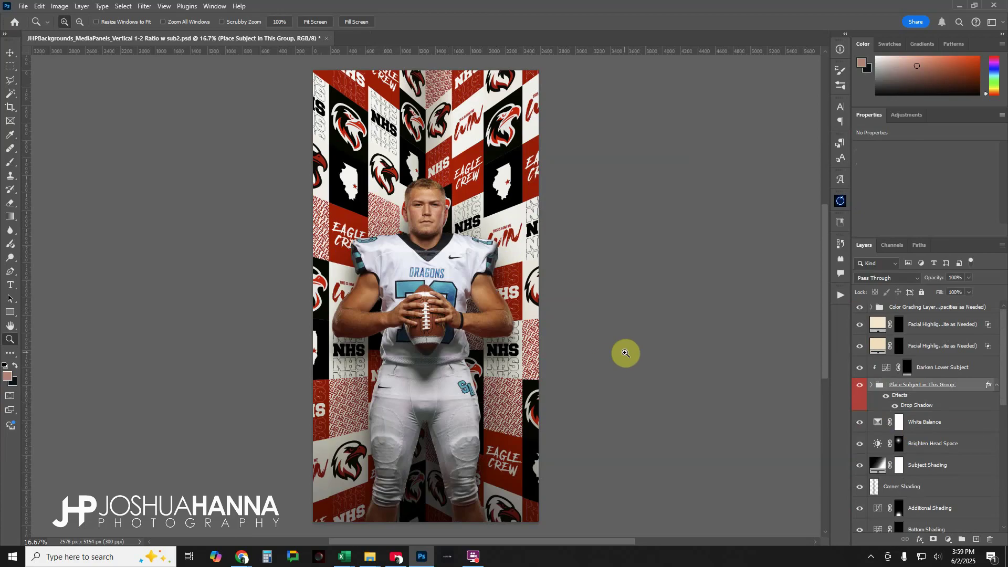
left_click(10, 53)
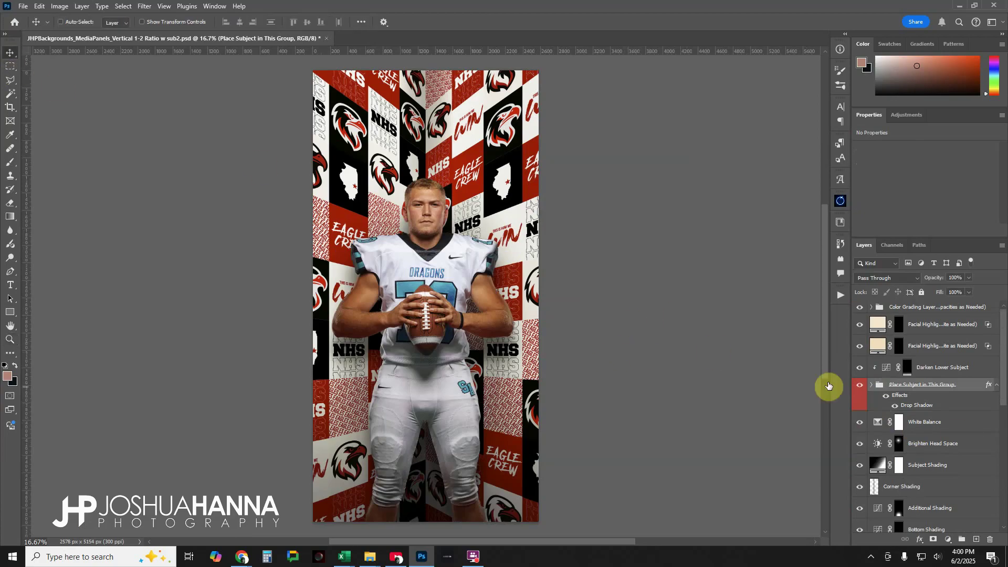
left_click(871, 386)
left_click(901, 422)
mouse_move(424, 333)
left_mouse_down()
mouse_move(439, 332)
mouse_move(434, 338)
mouse_move(427, 327)
mouse_move(425, 336)
left_mouse_up()
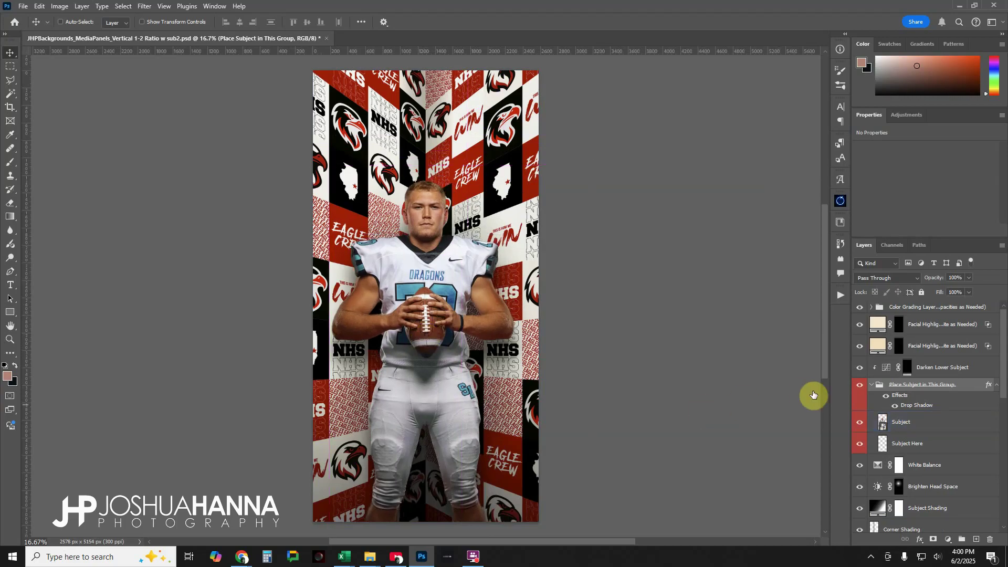
Compare the subject with and without the drop shadow effect of the Place Subject in This Group folder, leaving it shown
left_click(888, 397)
left_click(887, 396)
left_click(888, 397)
left_click(887, 397)
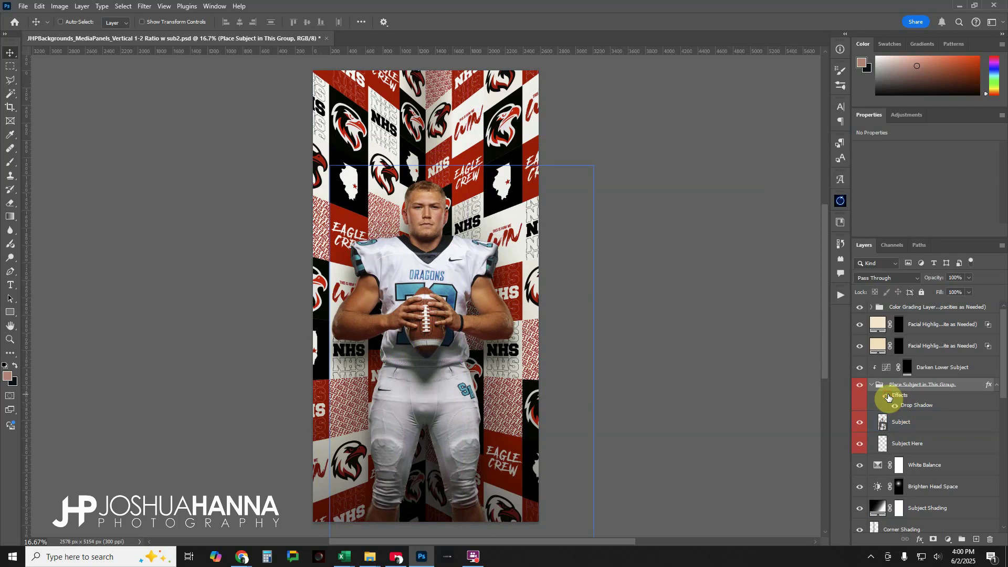
left_click(885, 396)
left_click(886, 397)
left_click(888, 397)
left_click(887, 397)
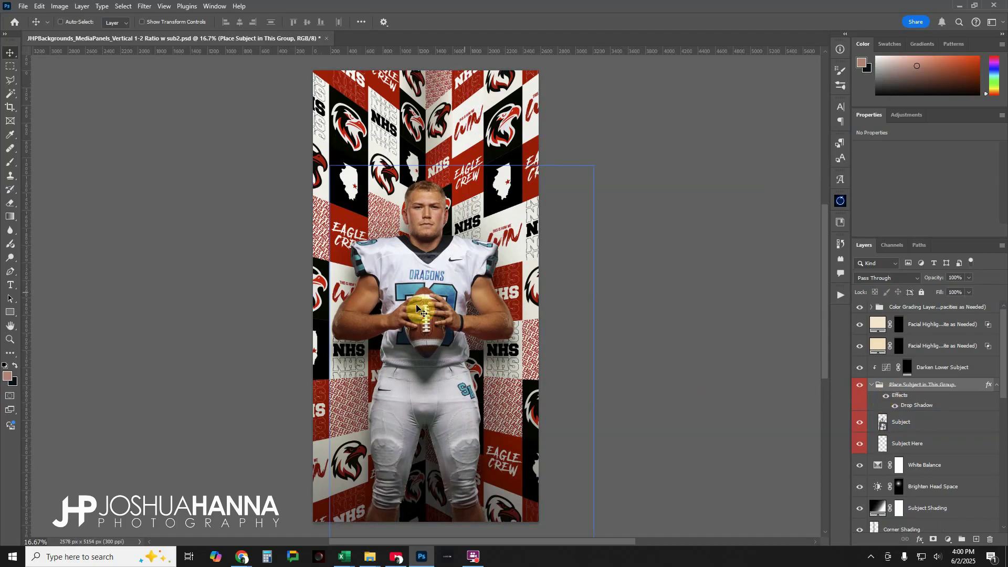
left_click(433, 281, "ctrl")
left_click(504, 287, "ctrl")
left_click(460, 255, "ctrl")
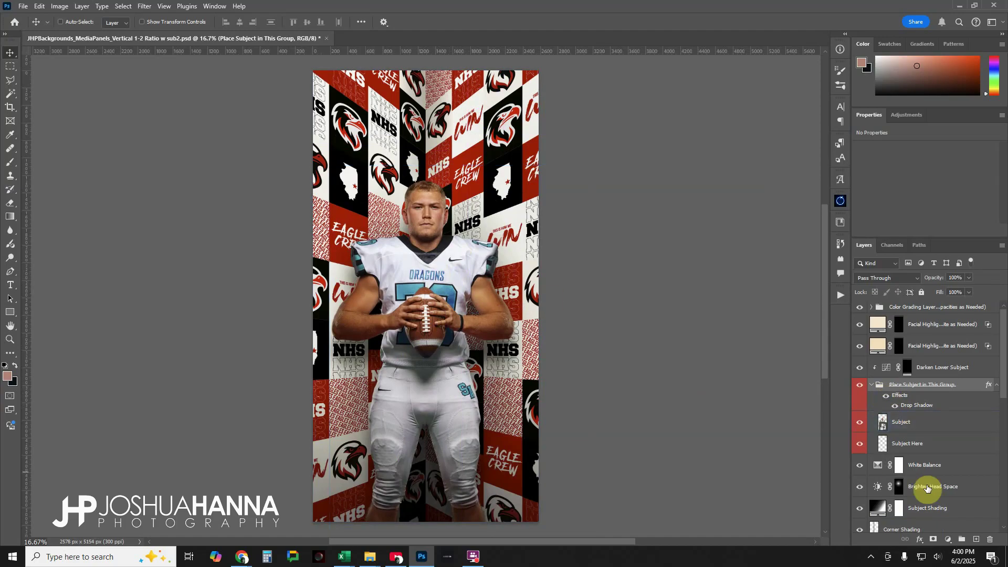
Compare the subject's legs with and without the Darken Lower Subject adjustment, leaving it shown
left_click(874, 371)
left_click(860, 369)
left_click(860, 369)
left_click(860, 369)
left_click(860, 369)
left_click(930, 368, "ctrl")
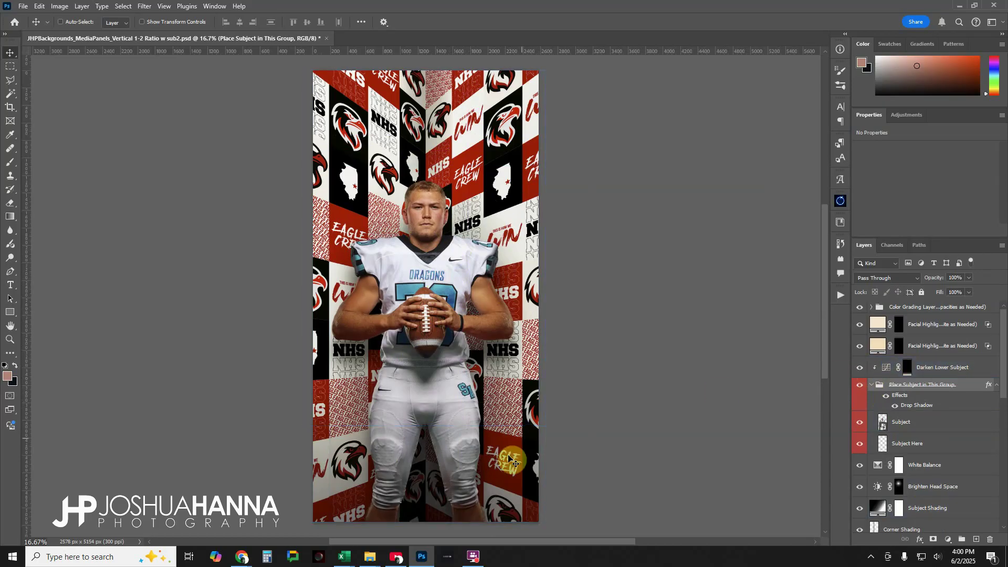
left_click(864, 374)
left_click(860, 369)
left_click(860, 369)
left_click(860, 368)
left_click(860, 369)
left_click(860, 369)
left_click(860, 369)
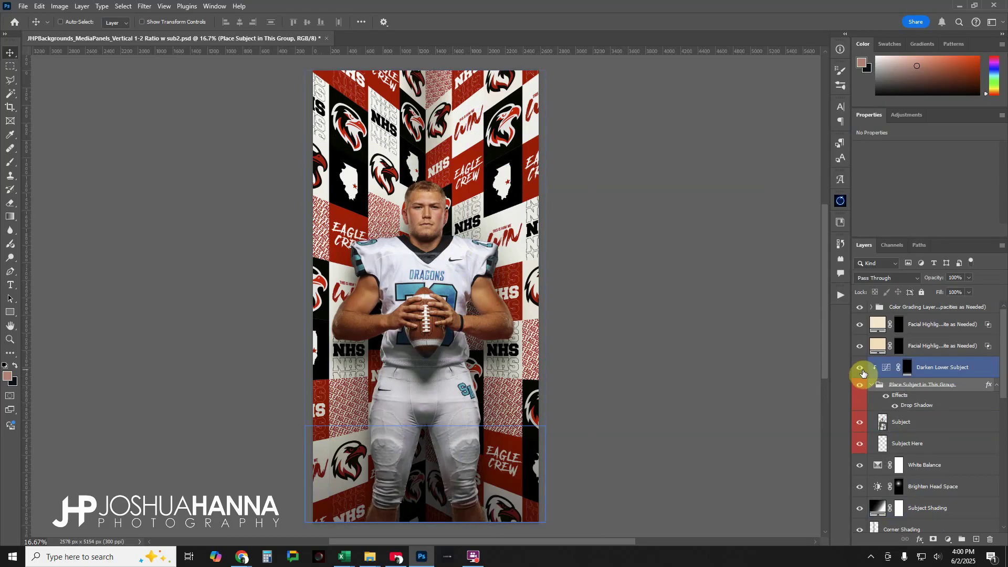
Collapse the Place Subject in This Group folder beneath the Darken Lower Subject adjustment
left_click(866, 386)
left_click(900, 365)
left_click(871, 387)
left_click(912, 362)
left_click(868, 390)
left_click(872, 386)
left_click(886, 372)
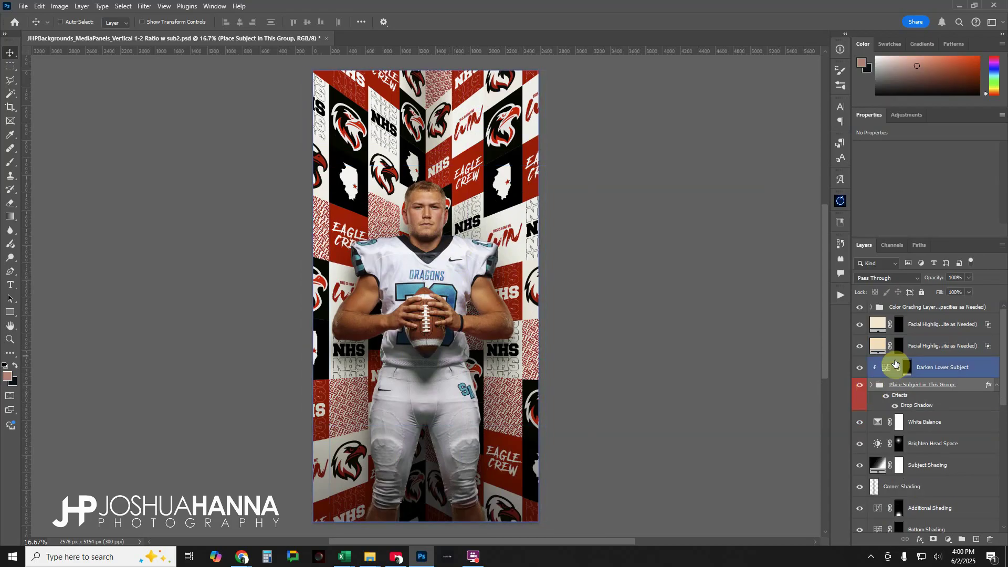
Widen the layer list to read the full names of the two Facial Highligh Boost layers for darker and lighter skin
left_click(929, 354)
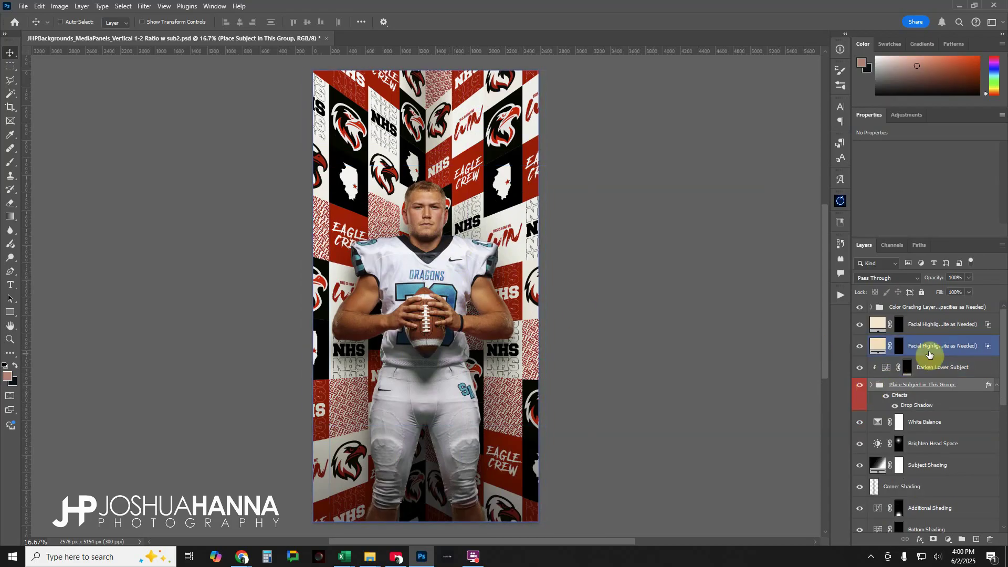
left_click_drag(850, 348, 732, 352)
left_click(839, 353)
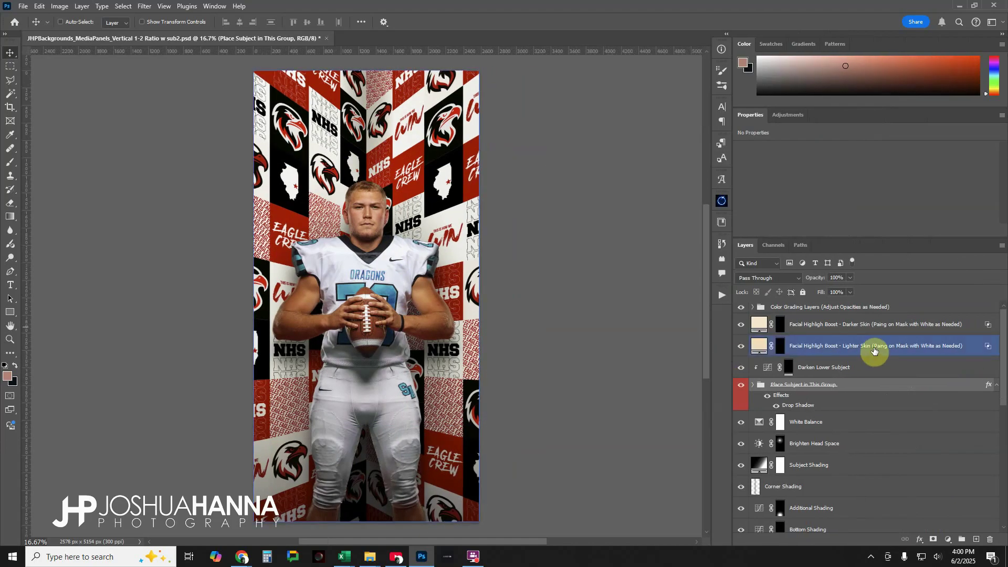
left_click(849, 325)
mouse_move(874, 349)
left_mouse_down()
mouse_move(864, 383)
mouse_move(876, 349)
left_mouse_up()
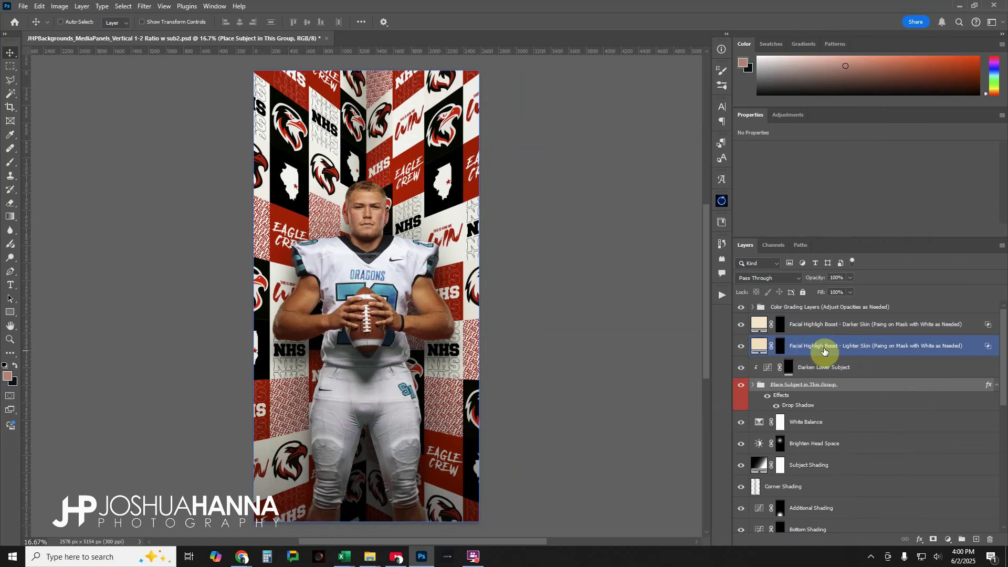
left_click(858, 331)
Paint white over the subject's face on the Facial Highligh Boost - Lighter Skin mask, enlarging the brush to 300 px
left_click(764, 349)
left_click(779, 346)
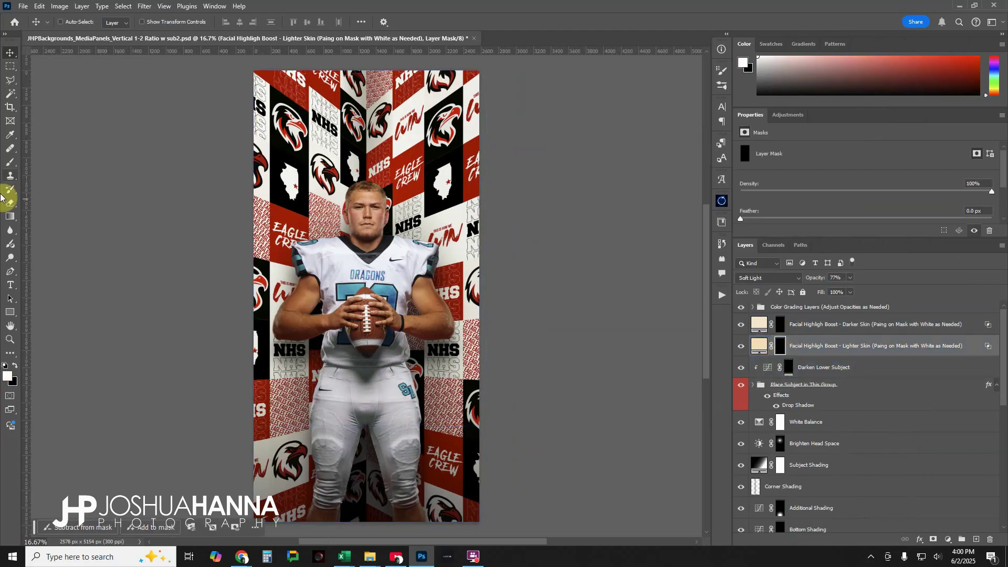
left_click(11, 163)
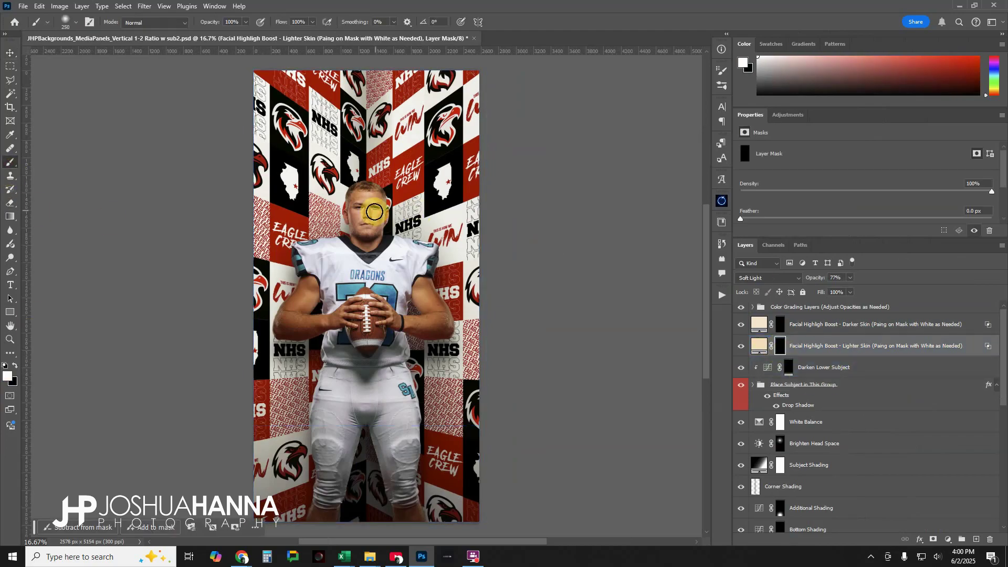
mouse_move(375, 207)
left_mouse_down()
mouse_move(367, 225)
mouse_move(360, 189)
mouse_move(367, 223)
mouse_move(378, 201)
left_mouse_up()
key("]")
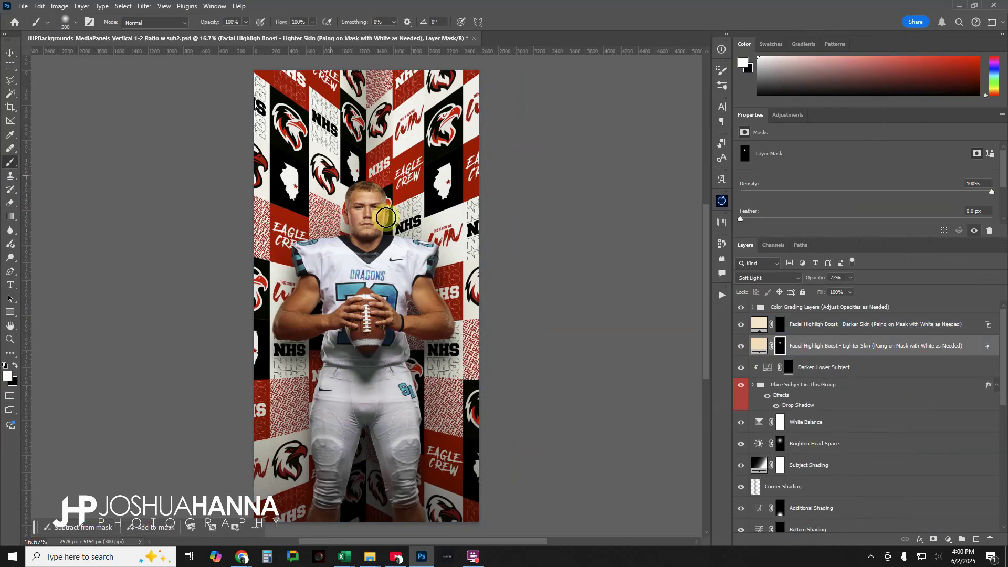
left_click(742, 346)
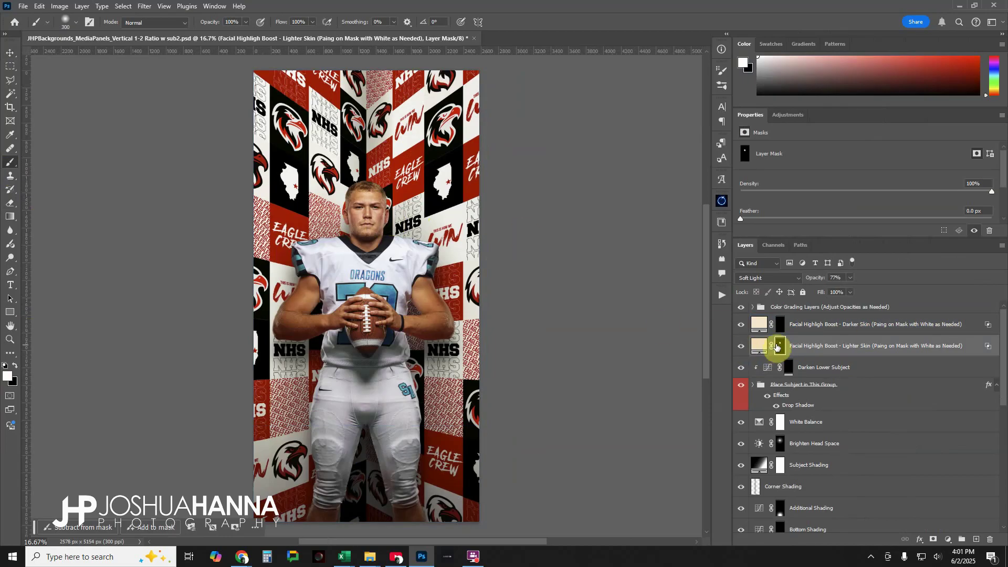
Narrow the layer list again and open the Container 1 smart object from the Place Background Graphics in This Group folder
left_click_drag(732, 313, 827, 313)
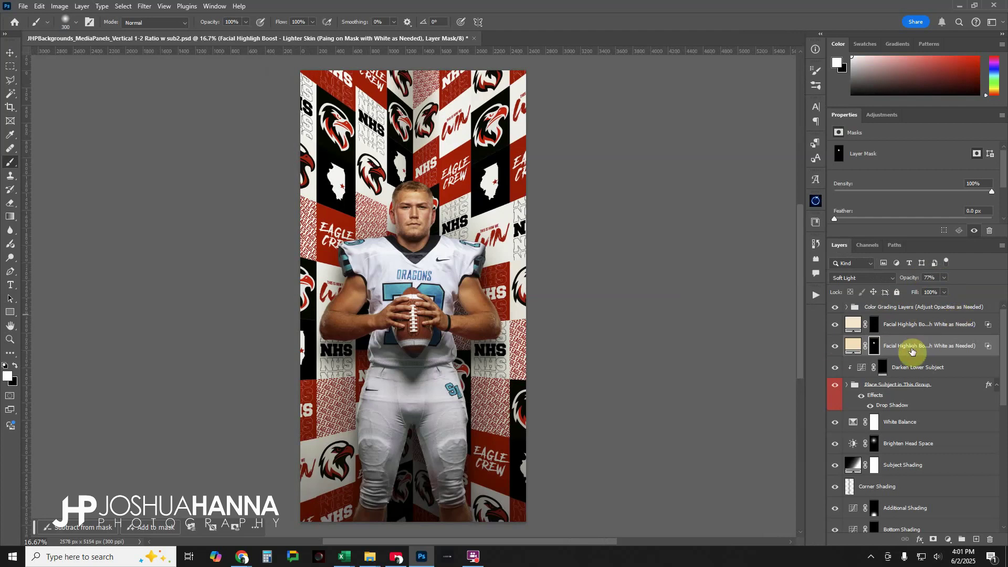
scroll(898, 344, "down", 2)
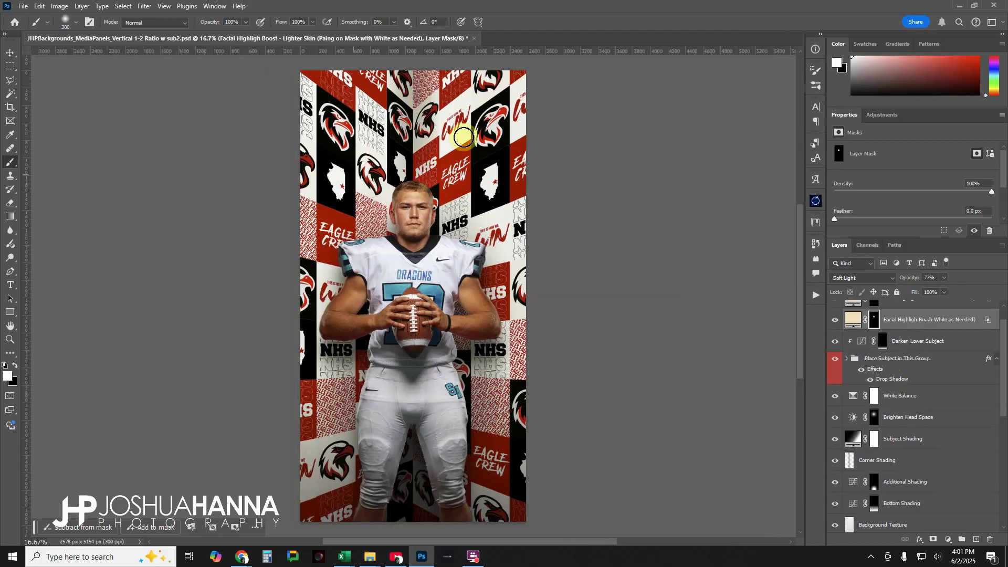
scroll(903, 386, "down", 10)
scroll(910, 384, "down", 2)
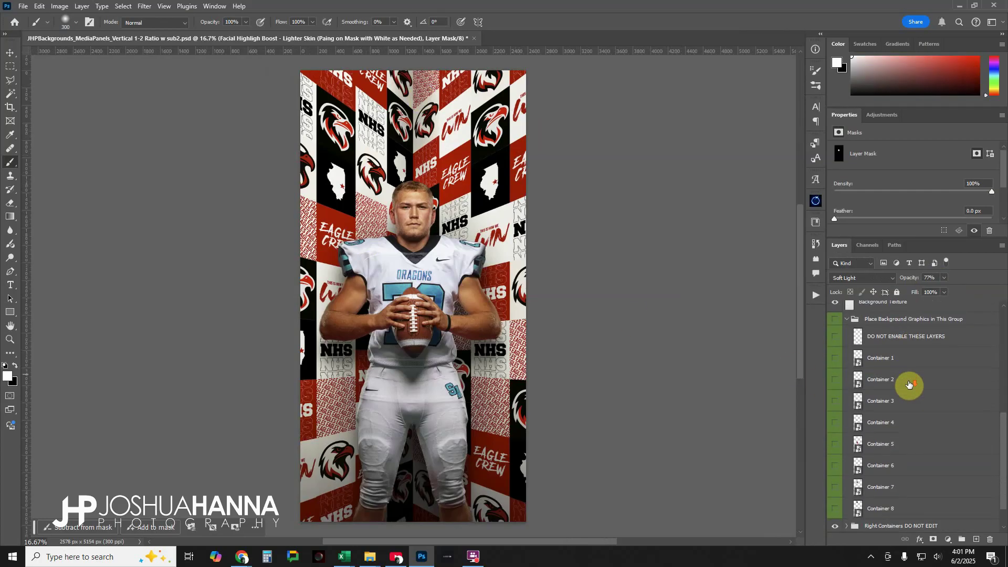
left_click(859, 364)
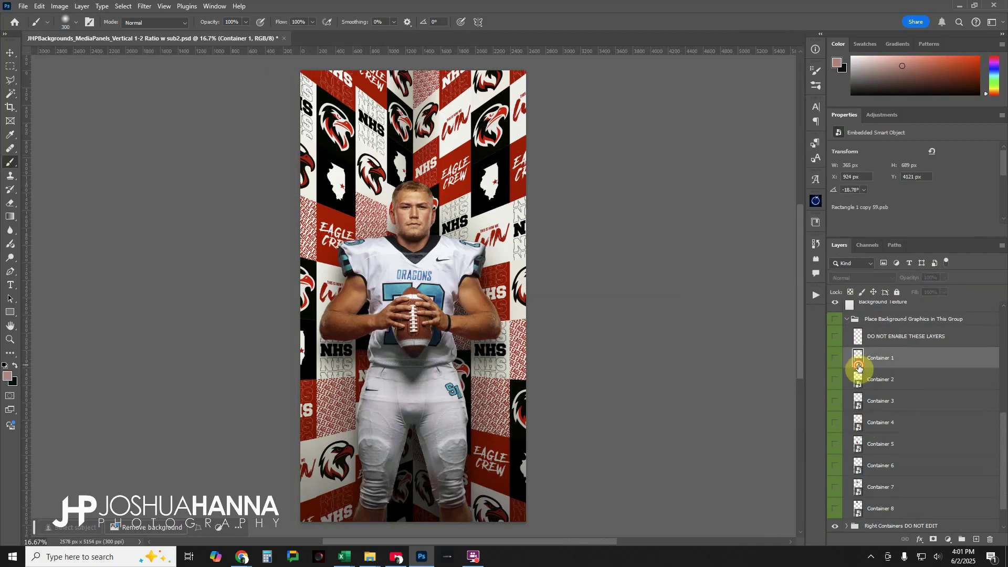
double_click(859, 367)
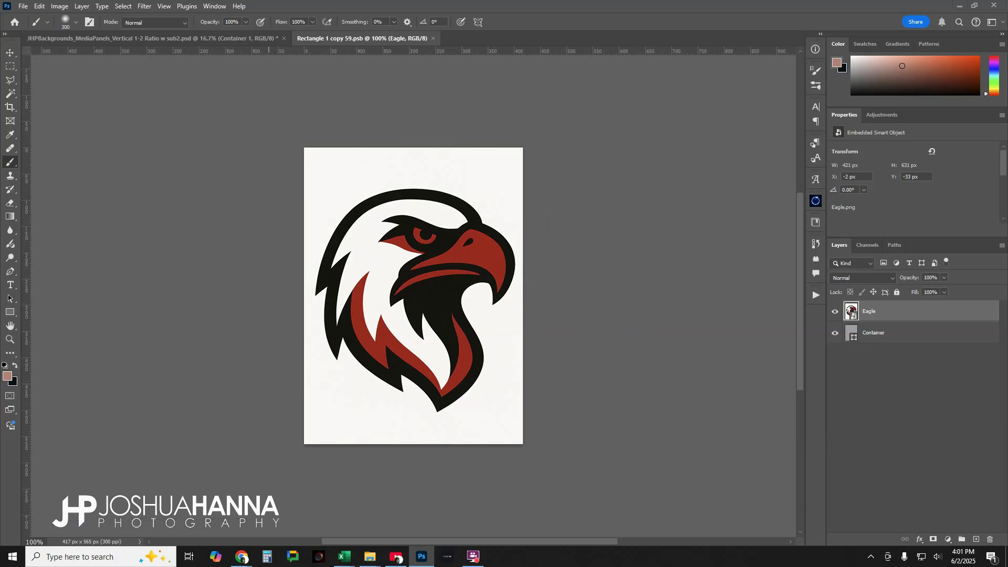
Place the Dragon graphic over the Eagle logo and enlarge it to about 431 × 647 px to fill the container
left_click_drag(168, 18, 431, 302)
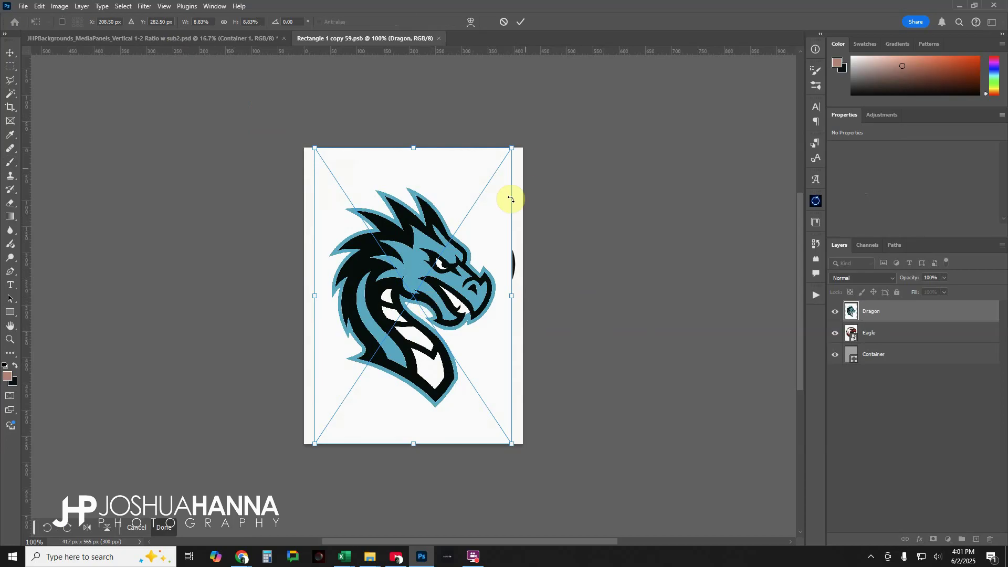
left_click_drag(512, 148, 532, 133)
left_click(523, 16)
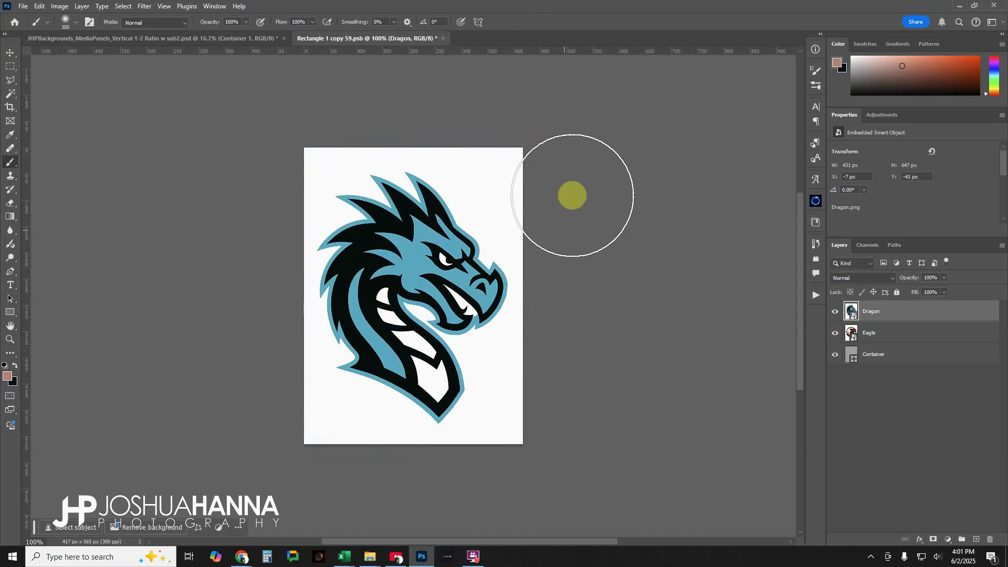
Hide the Eagle layer, then save and close the Container 1 smart object to update the backdrop
left_click(889, 334)
left_click(835, 333)
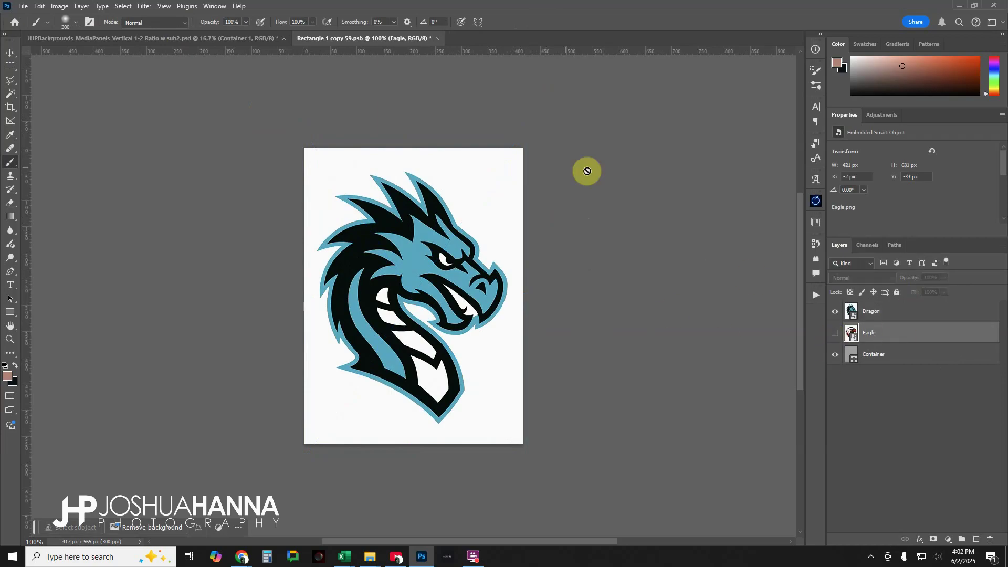
left_click(437, 39)
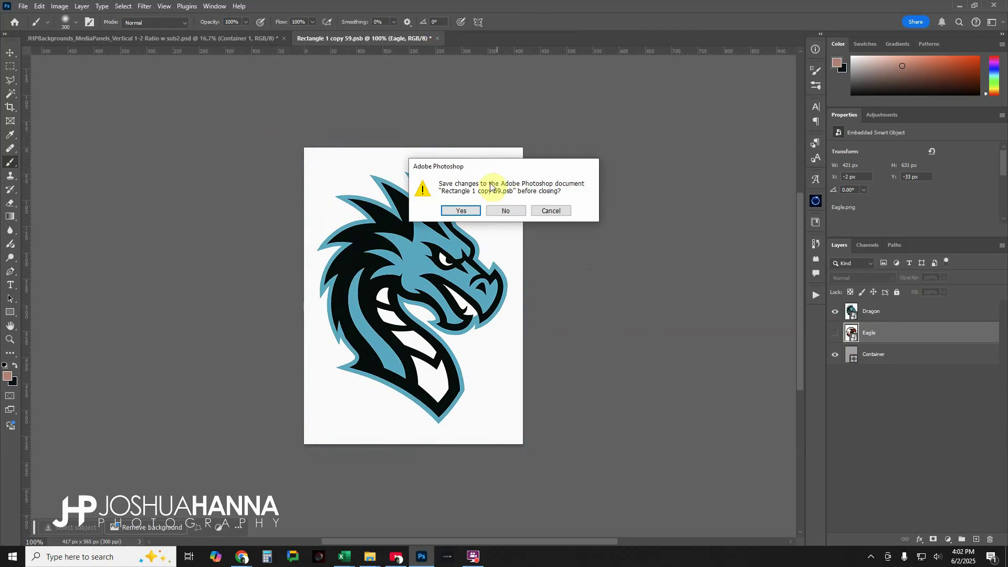
left_click(465, 211)
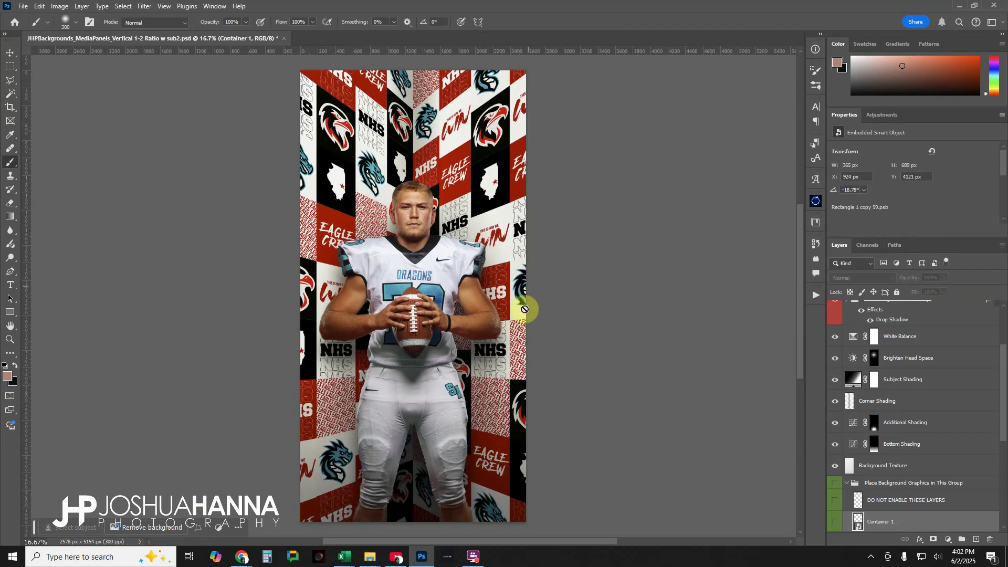
Open the Container 2 smart object from the Place Background Graphics in This Group folder
scroll(913, 483, "down", 2)
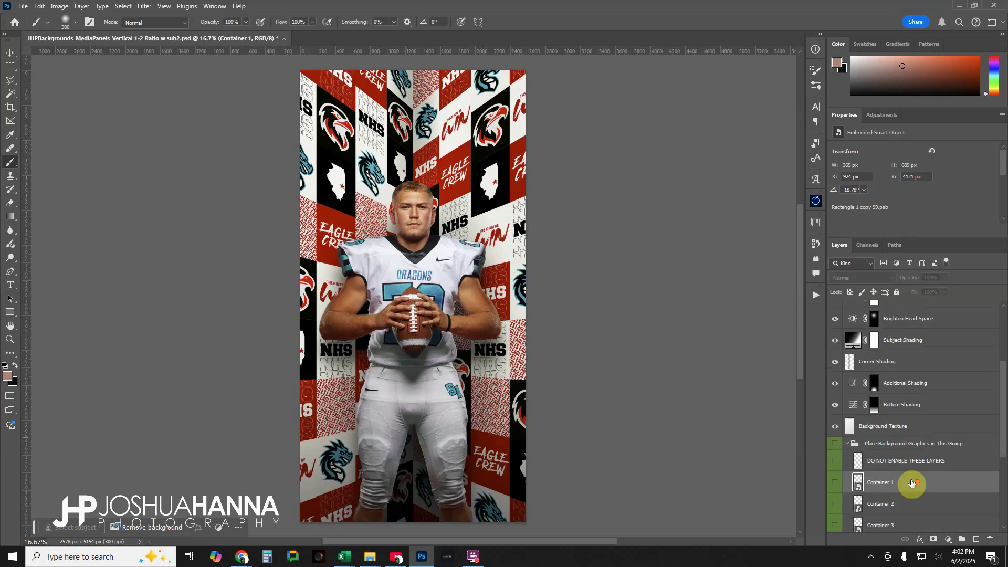
scroll(912, 484, "down", 1)
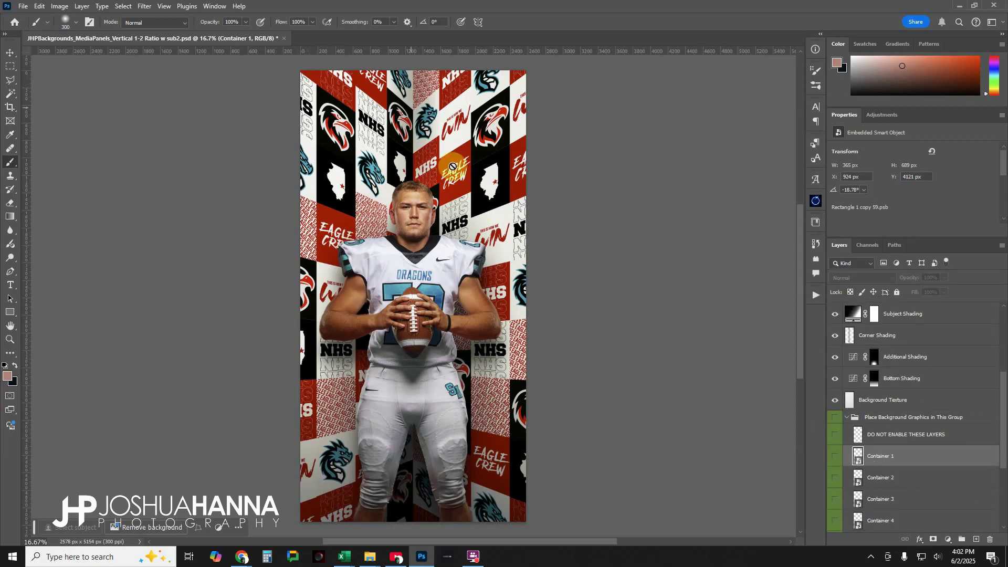
scroll(961, 457, "down", 3)
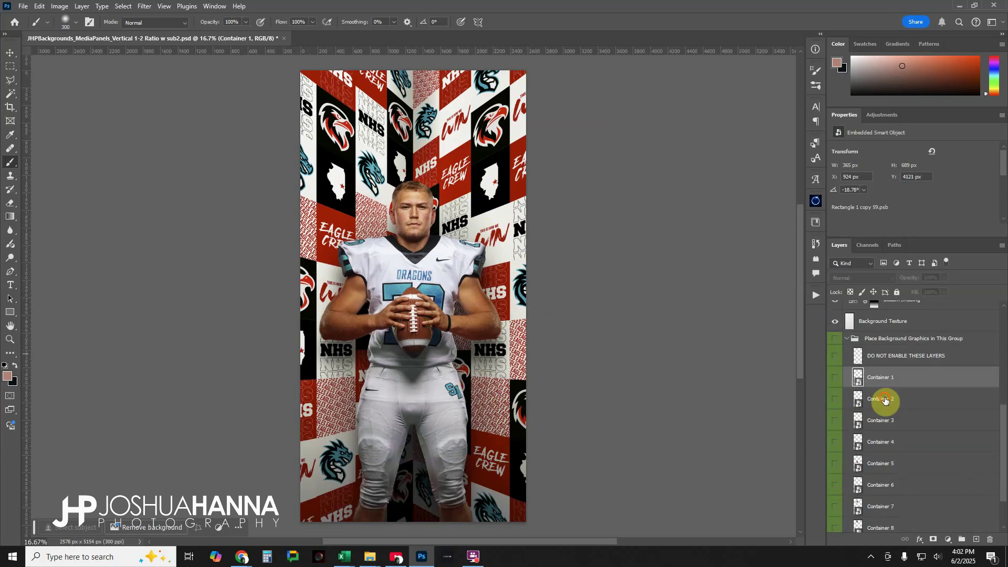
double_click(861, 402)
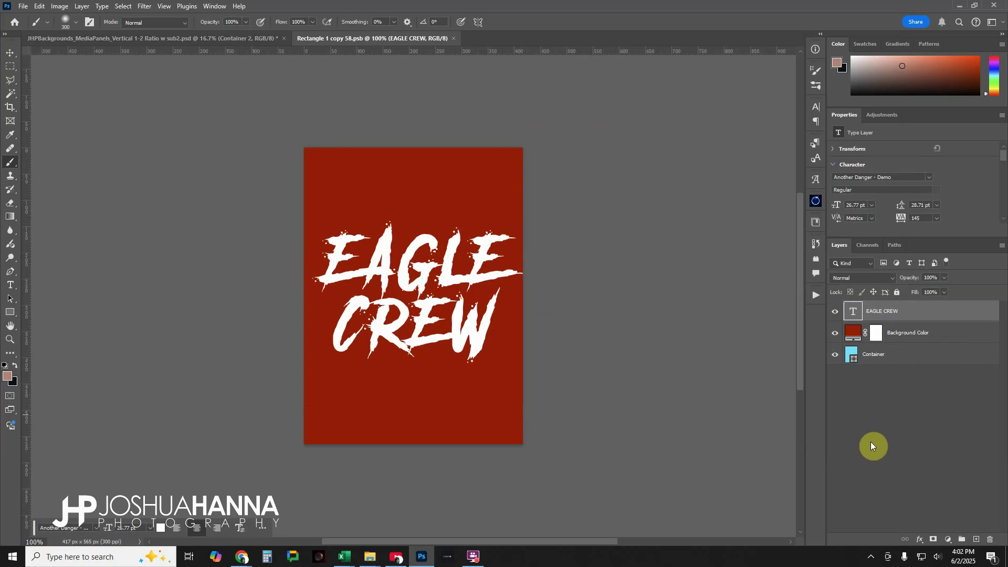
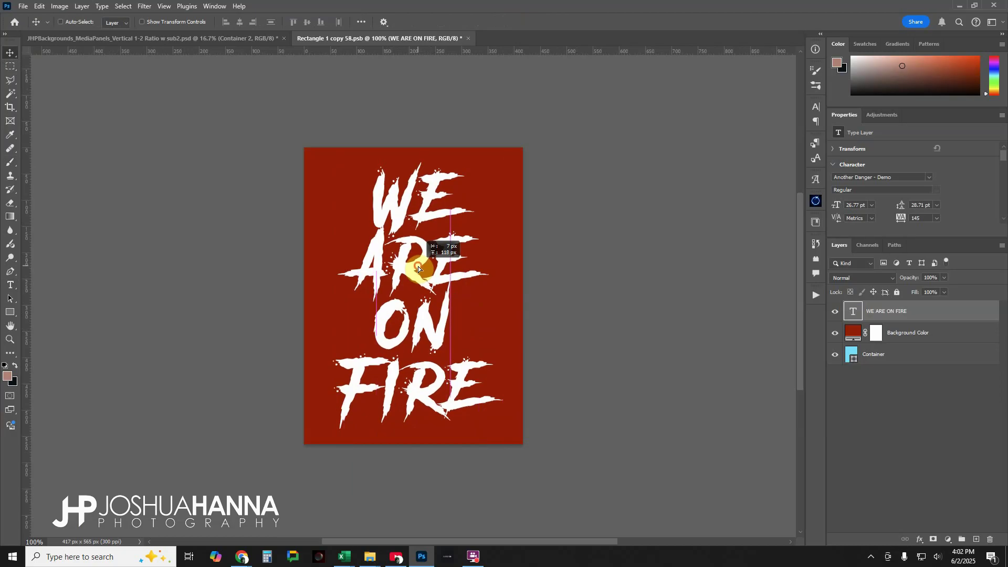
Centre the WE ARE ON FIRE text horizontally on the canvas and clear the selection
key("ctrl+a")
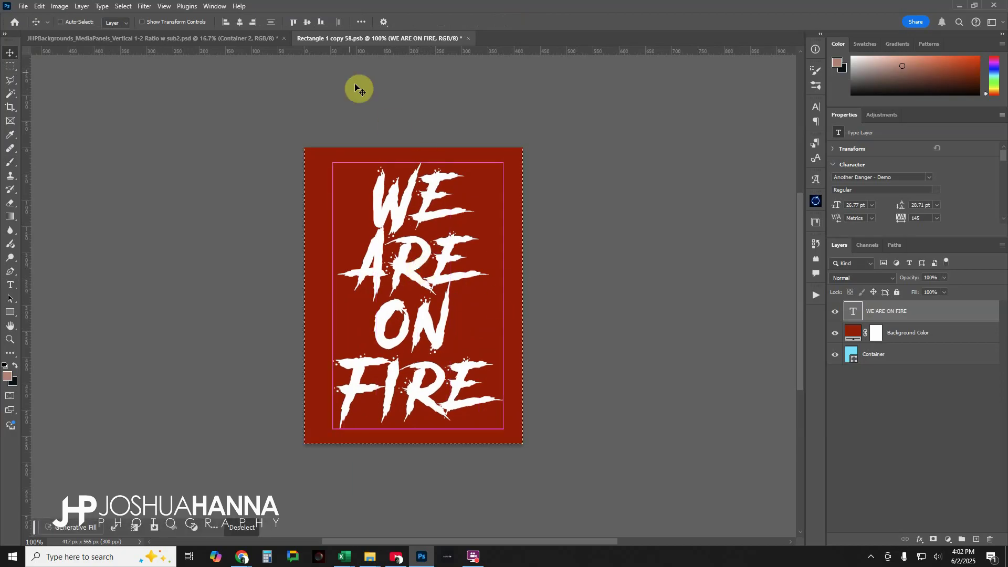
left_click(240, 23)
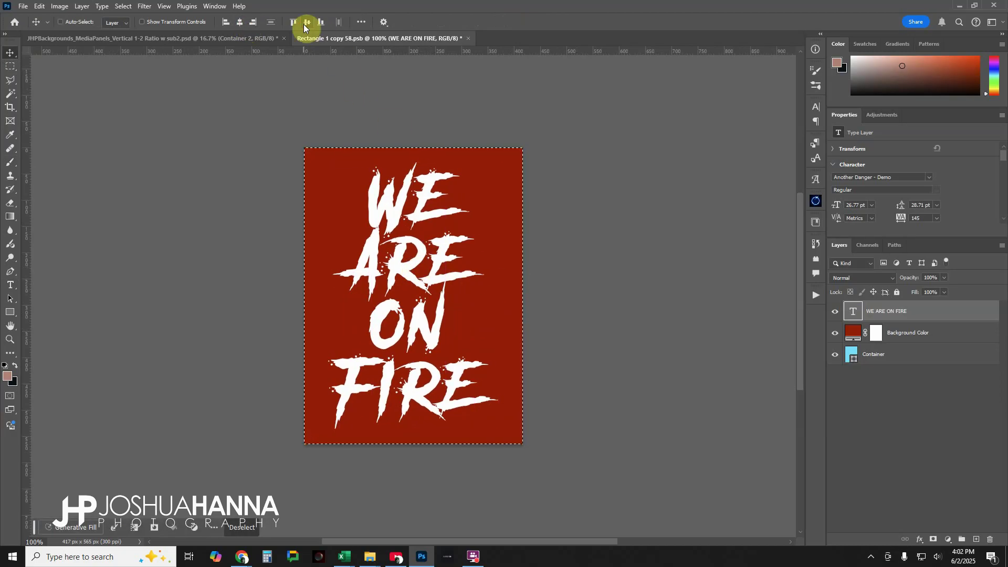
key("ctrl+d")
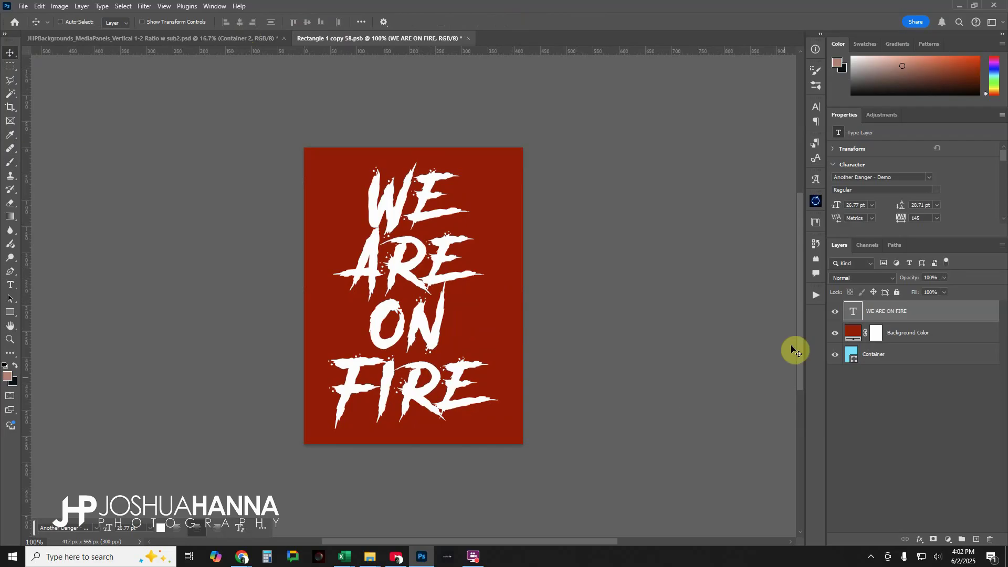
Place the Dragon graphic above the WE ARE ON FIRE text at 377 × 565 px, shifted so part of the lettering stays visible
left_click(853, 340)
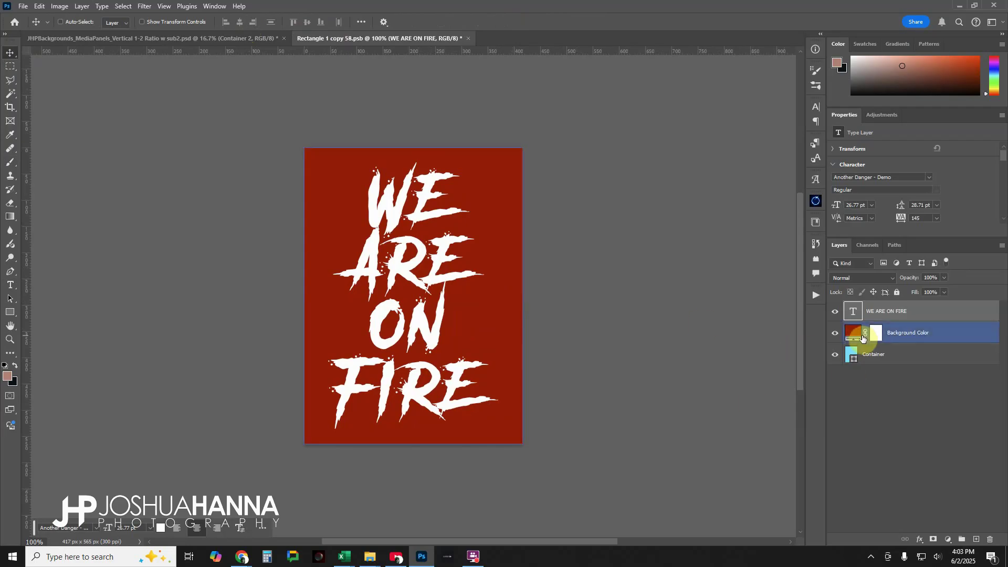
left_click(894, 317)
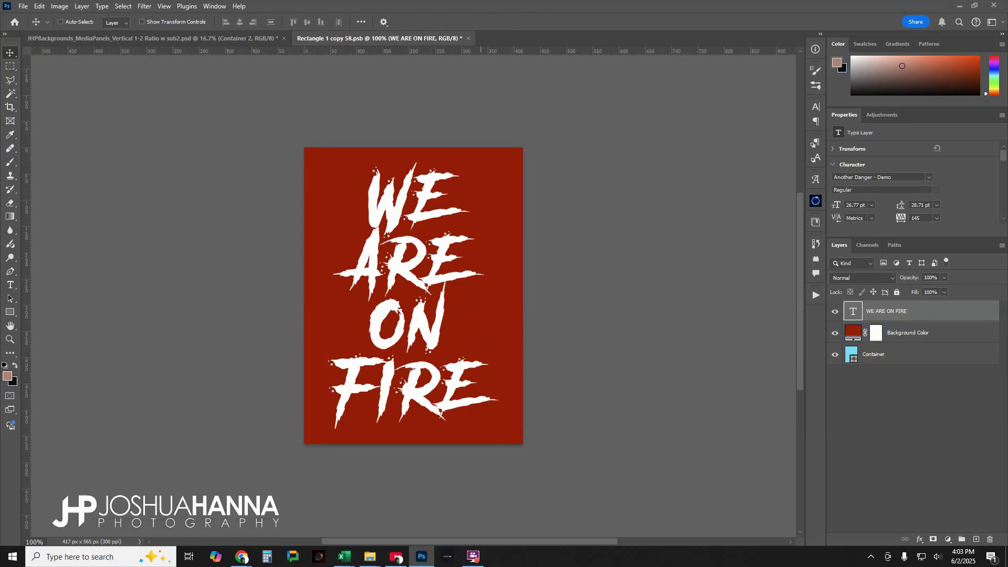
left_click_drag(321, 189, 326, 214)
left_click_drag(439, 210, 346, 166)
left_click(520, 22)
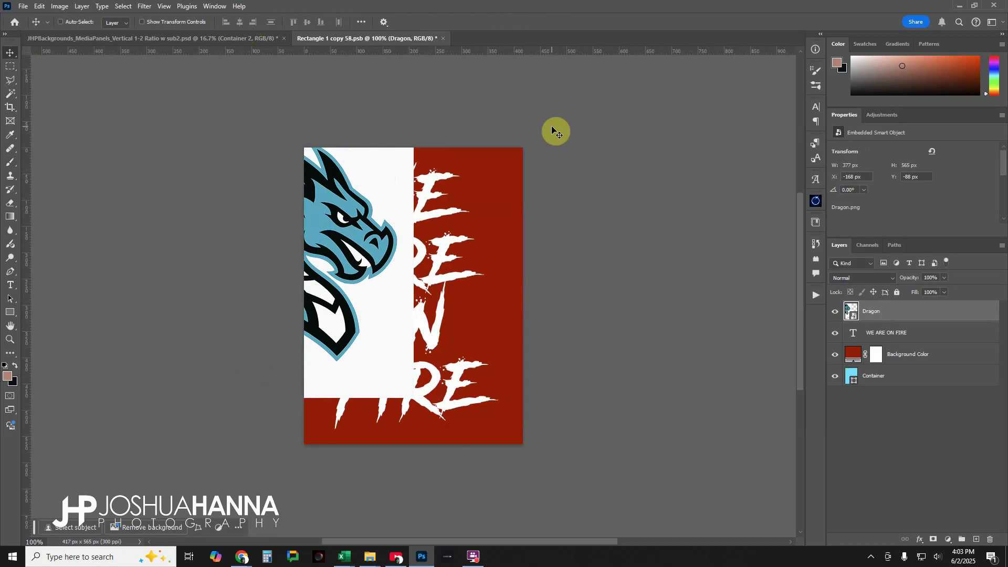
Recolor the Background Color fill layer with the white sampled from the Dragon graphic
double_click(853, 354)
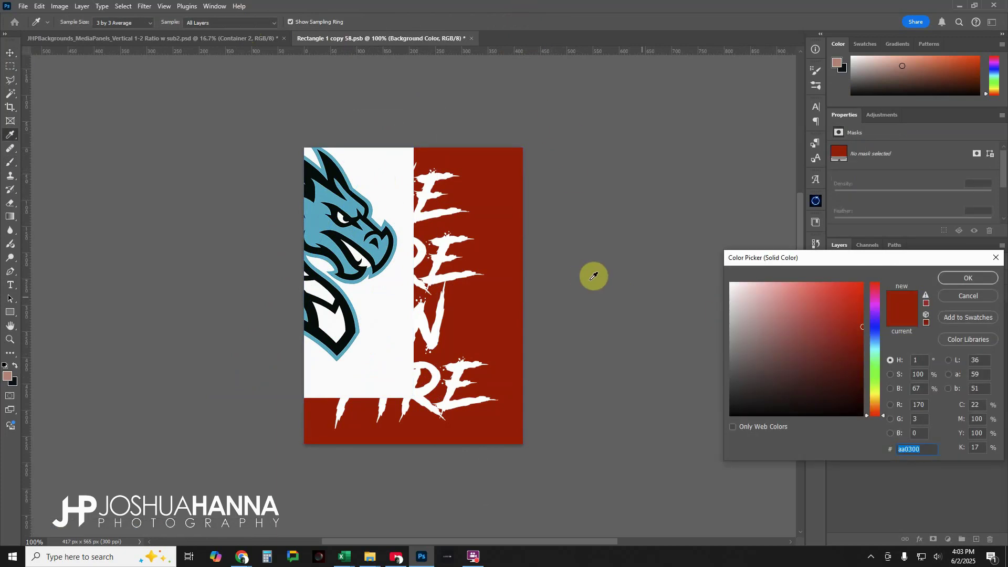
left_click(397, 300)
left_click(972, 277)
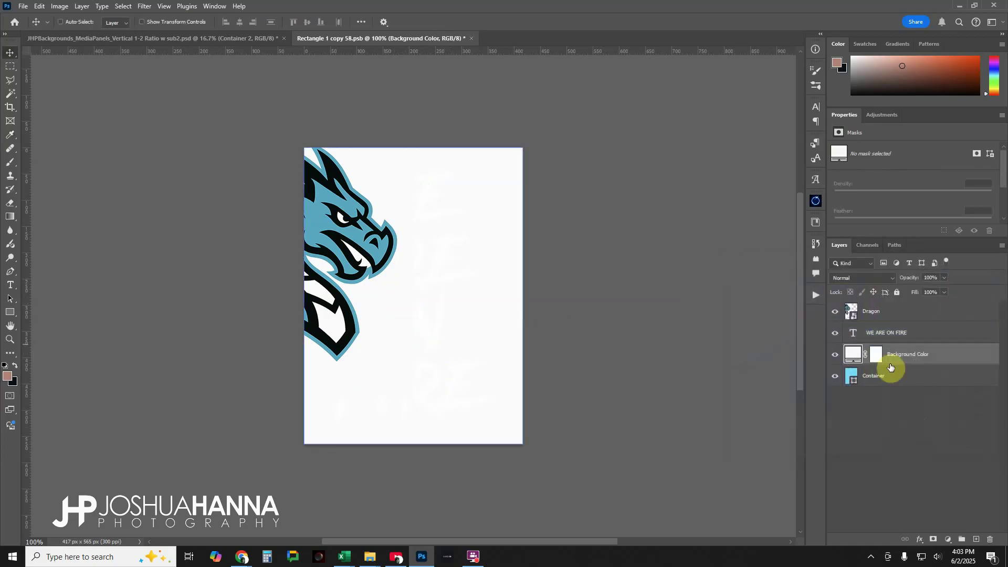
Change the WE ARE ON FIRE text color to the blue sampled from the Dragon graphic, #0cabc2
left_click(861, 333)
left_click(928, 206)
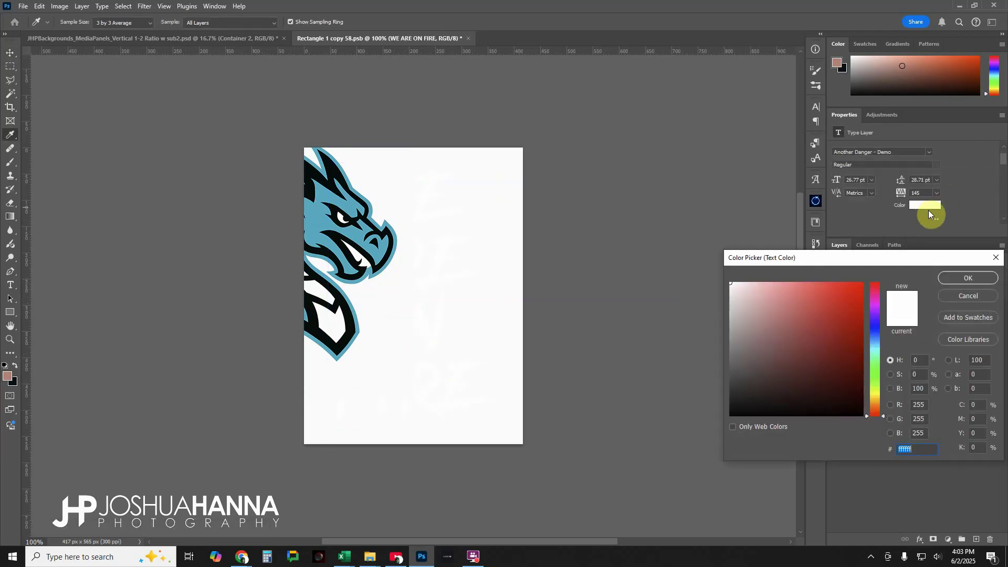
left_click(330, 217)
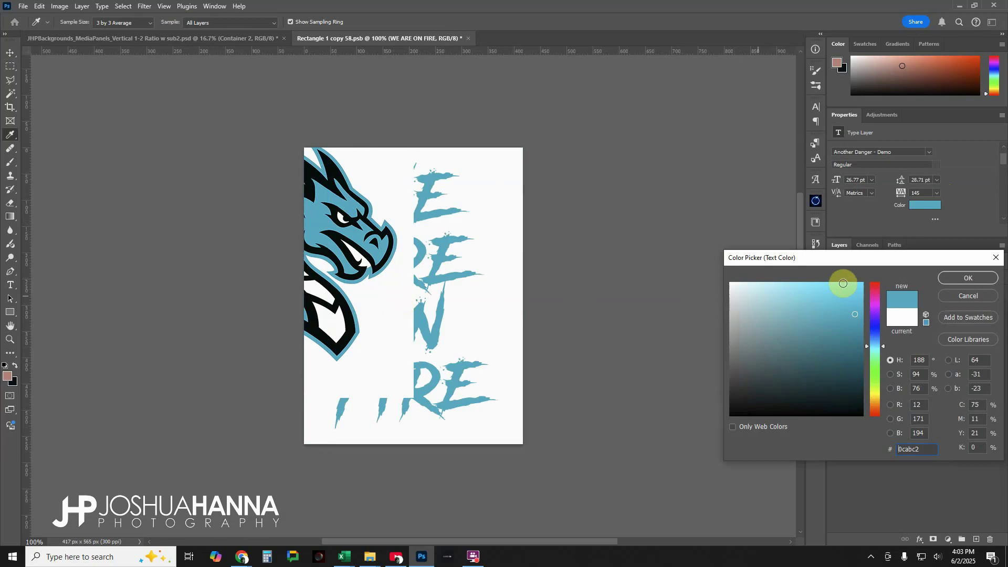
left_click(988, 279)
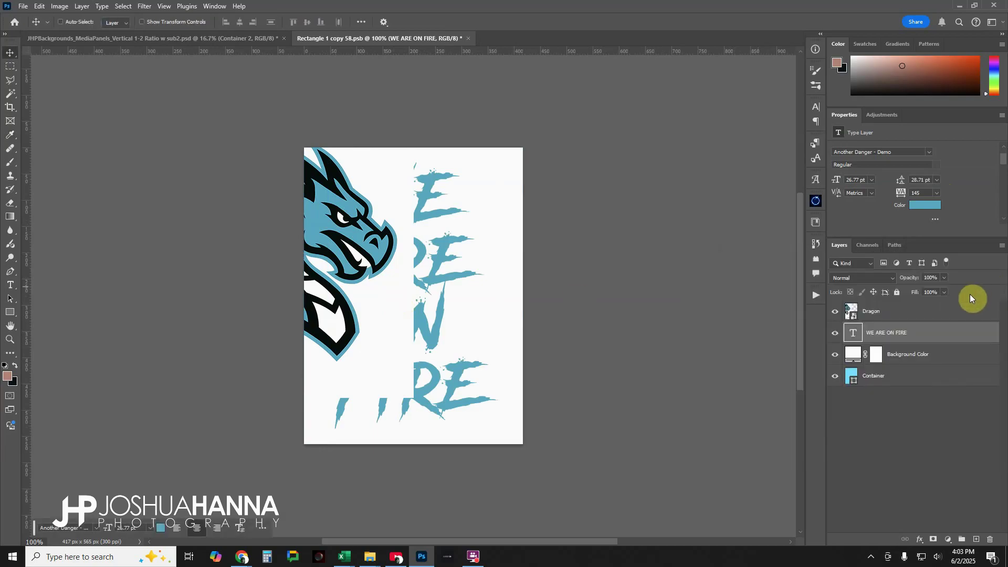
Delete the Dragon reference layer, then save and close the Container 2 smart object to update the backdrop
left_click(893, 312)
key("Delete")
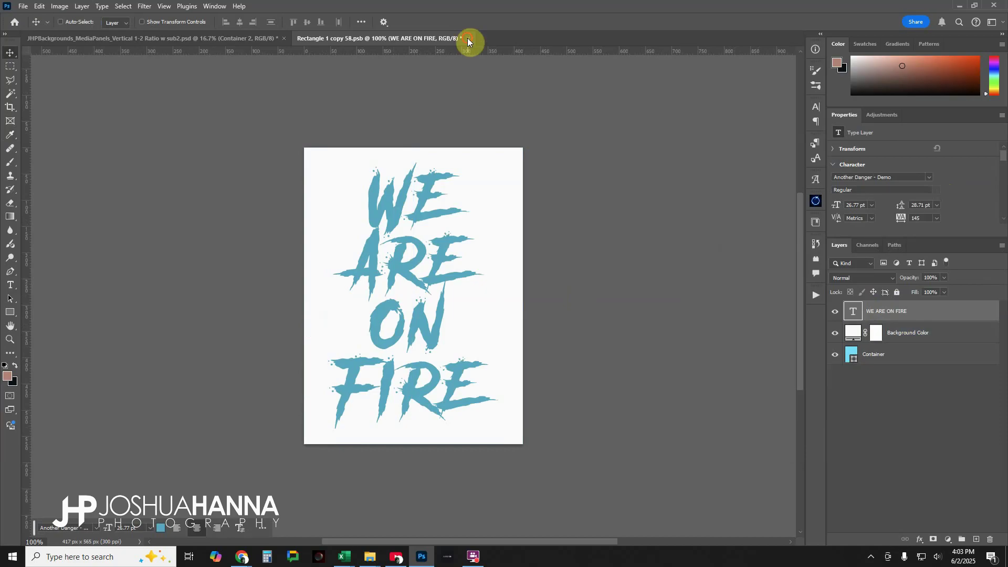
left_click(468, 39)
left_click(461, 210)
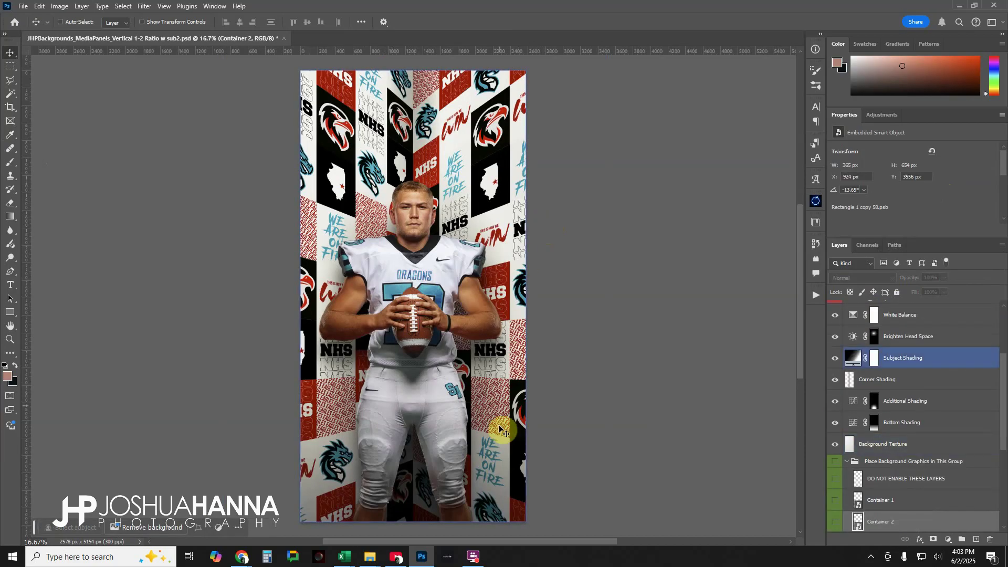
Open the Container 3 smart object from the Place Background Graphics in This Group folder
left_click(236, 342, "ctrl")
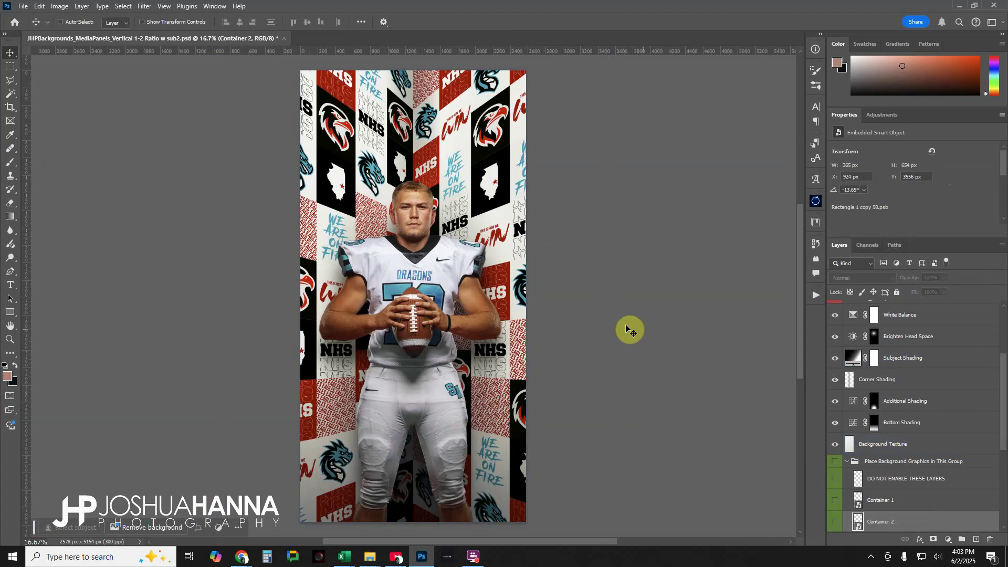
scroll(929, 432, "down", 3)
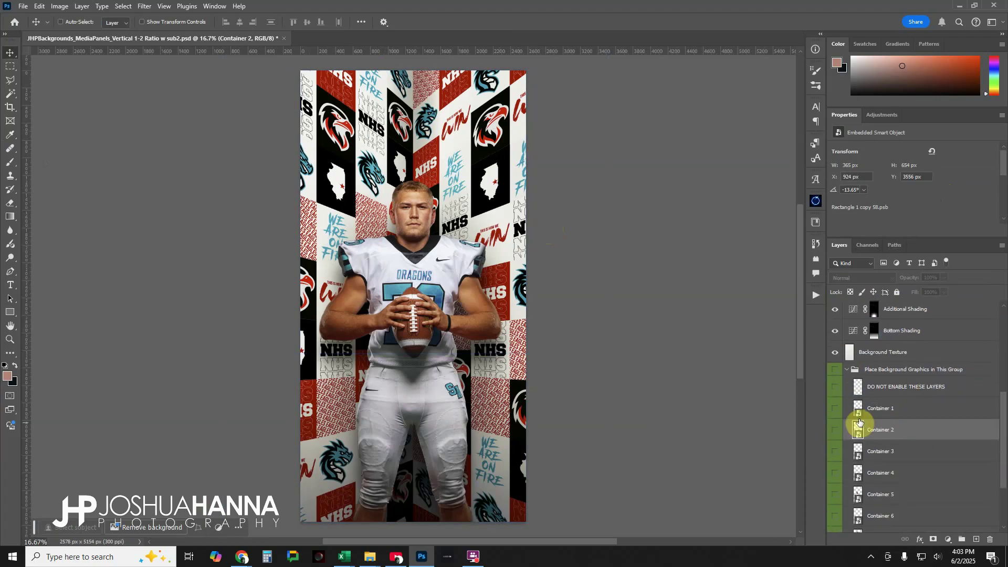
double_click(859, 454)
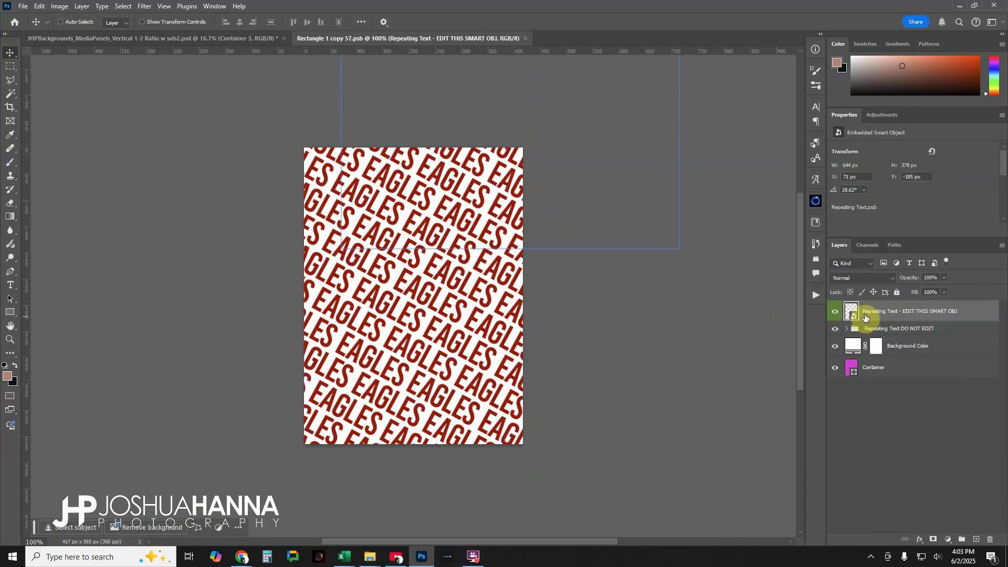
Check the Repeating Text DO NOT EDIT group, then open the Repeating Text - EDIT THIS SMART OBJ smart object
left_click_drag(865, 317, 887, 328)
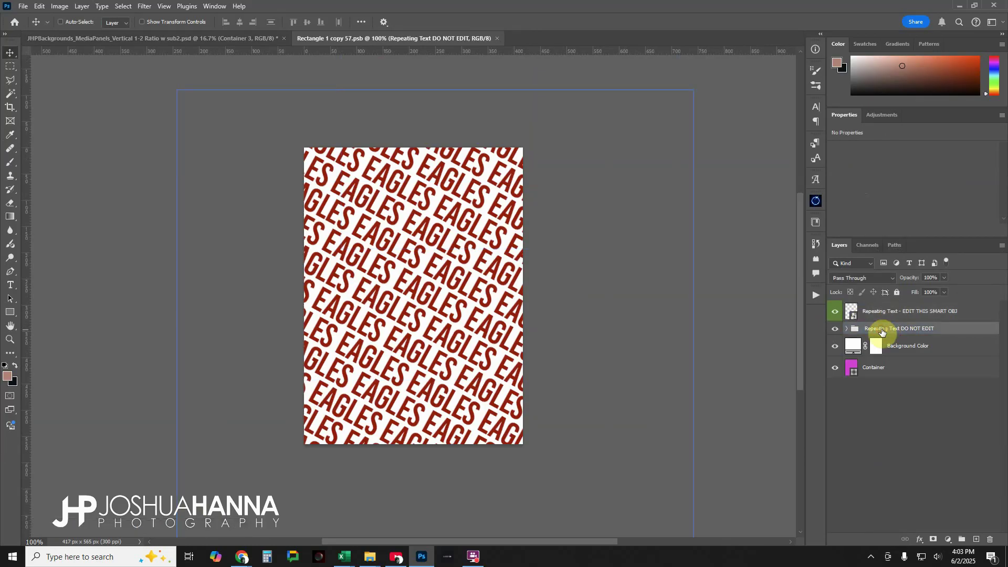
left_click(847, 329)
left_click(846, 331)
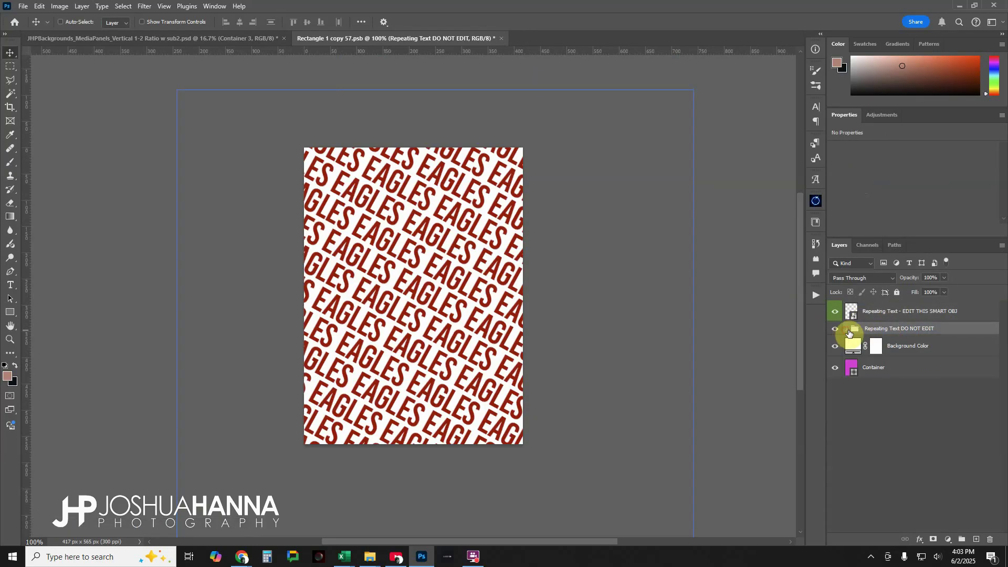
left_click(875, 313)
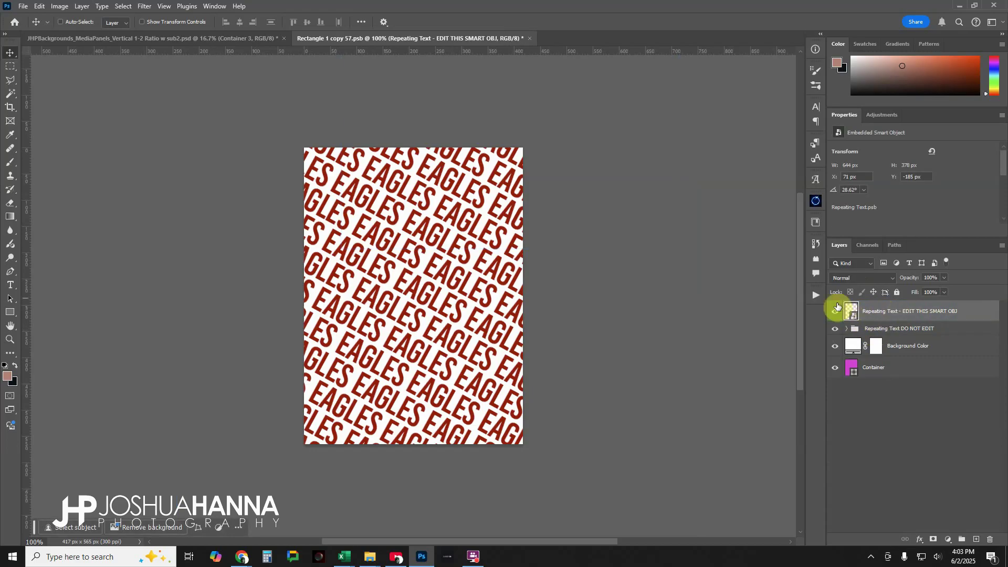
double_click(855, 320)
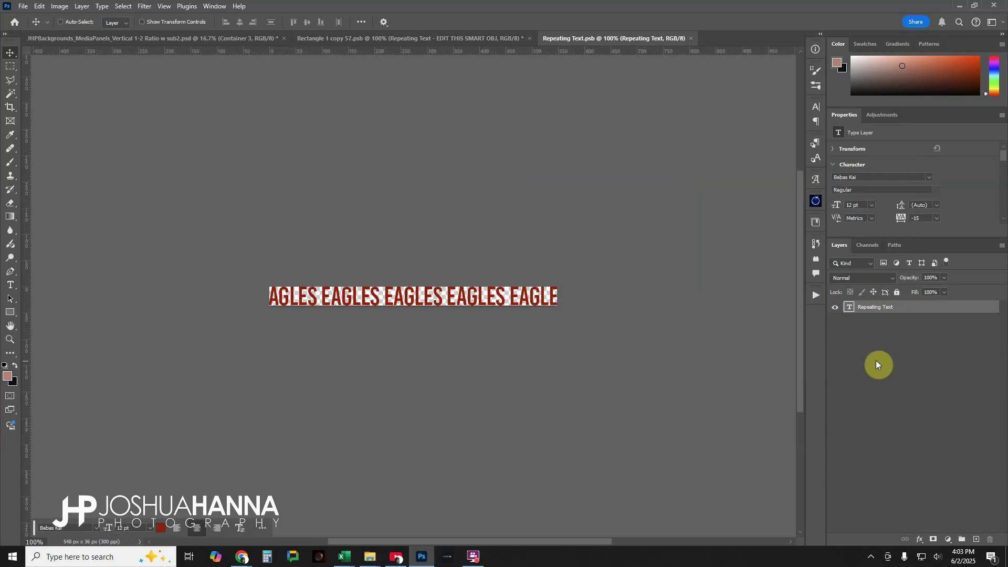
Replace the repeating EAGLES text with DRAGONS DRAGONS DRAGONS DRAGONS and commit the edit
double_click(847, 310)
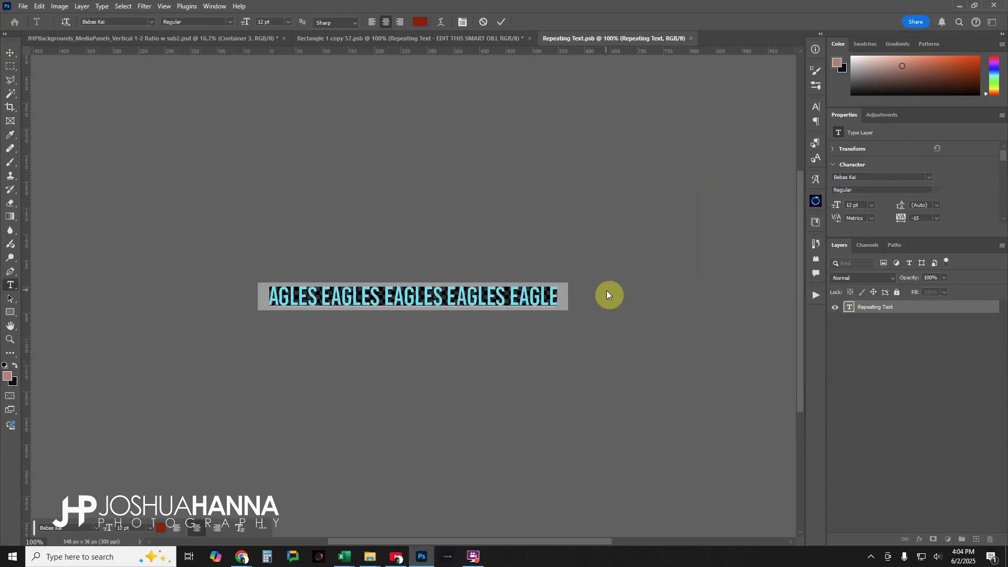
type("DRAG")
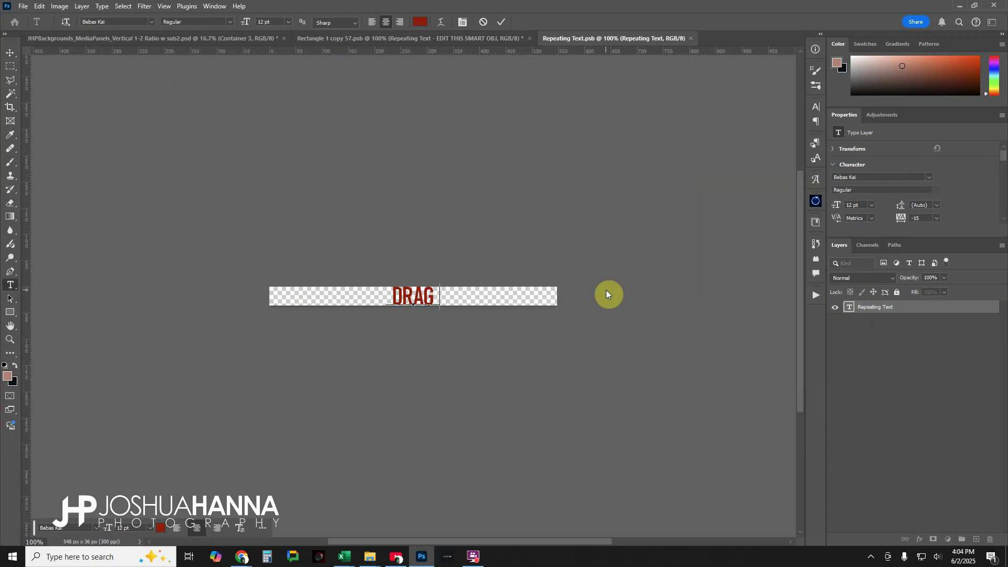
type("ONS DRA")
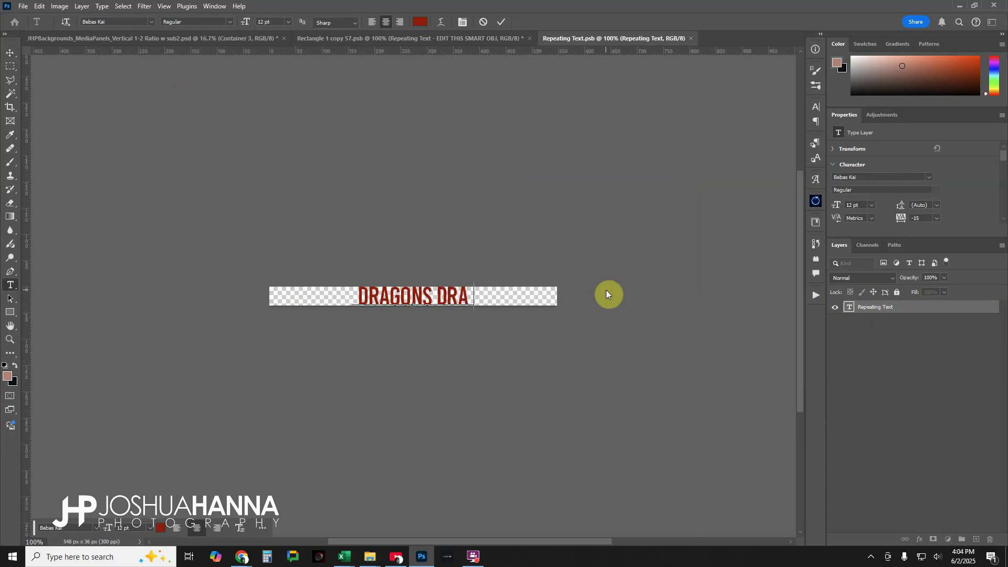
type("GONS DRAGO")
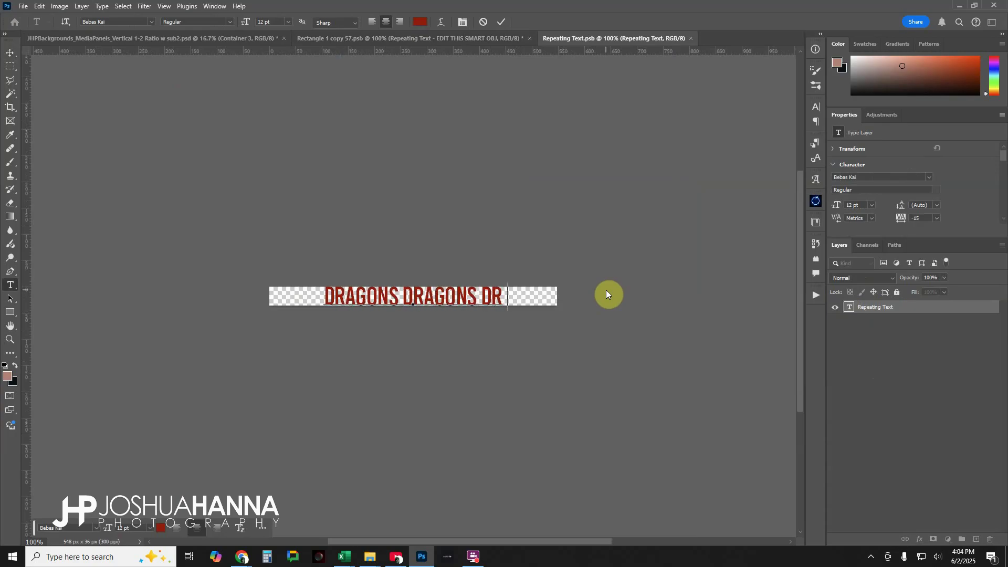
type("NS DR")
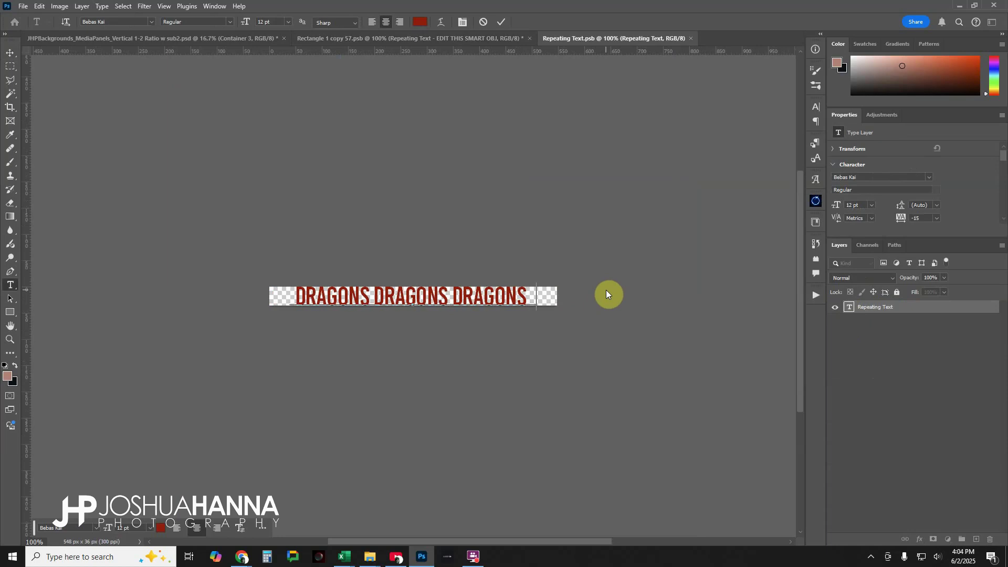
type("AGONS")
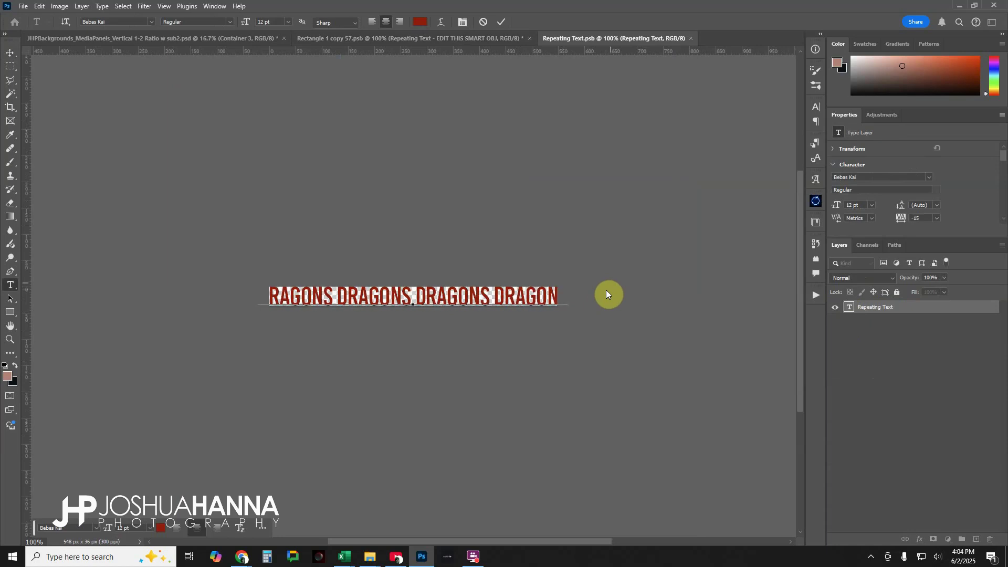
left_click(500, 22)
key("v")
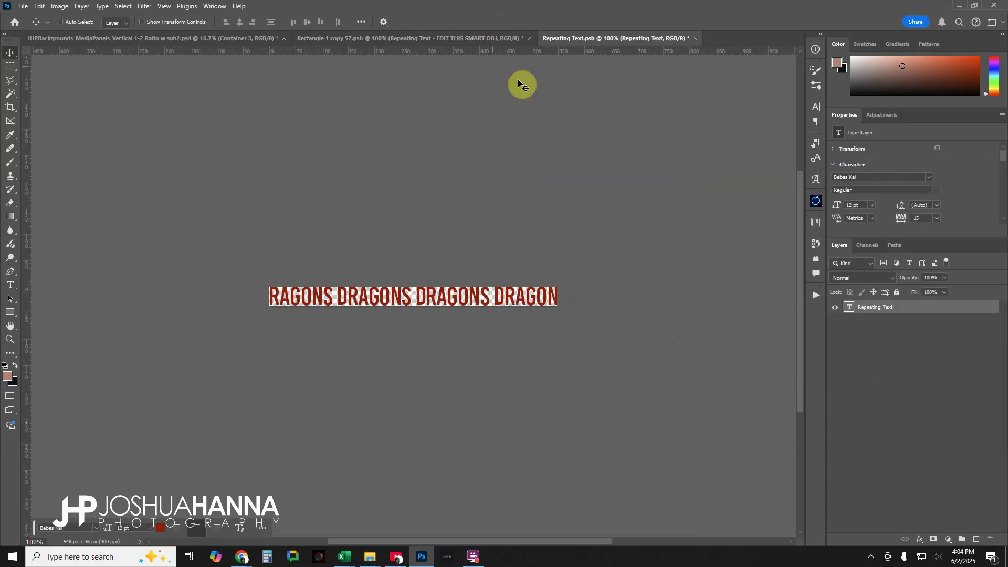
Switch to the main backdrop document and sample the blue of the jersey number as the foreground color
left_click(463, 37)
left_click(247, 37)
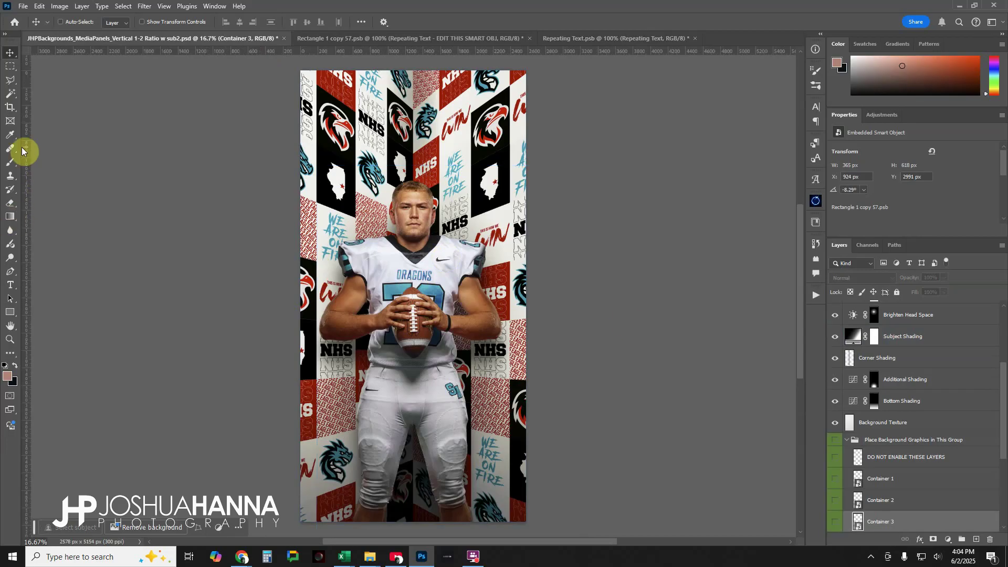
left_click(9, 137)
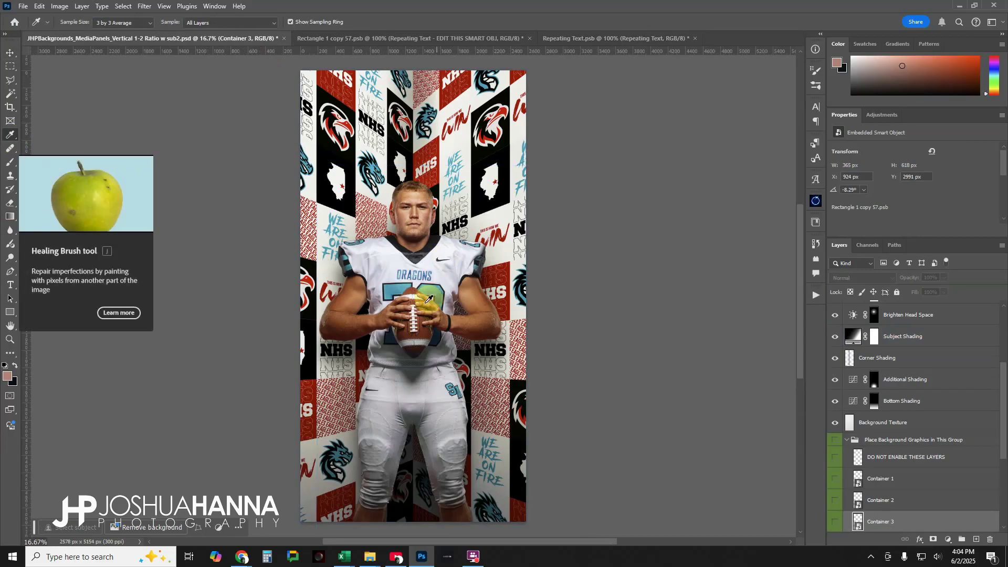
left_click(400, 287)
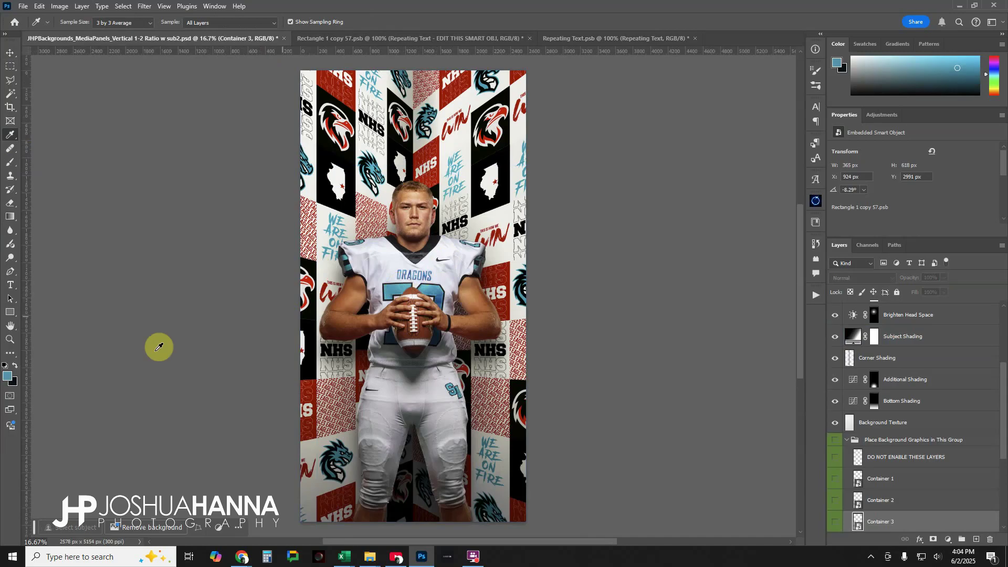
Set the repeating DRAGONS text color to the sampled jersey blue, #1f98b0
left_click(577, 38)
left_click(924, 197)
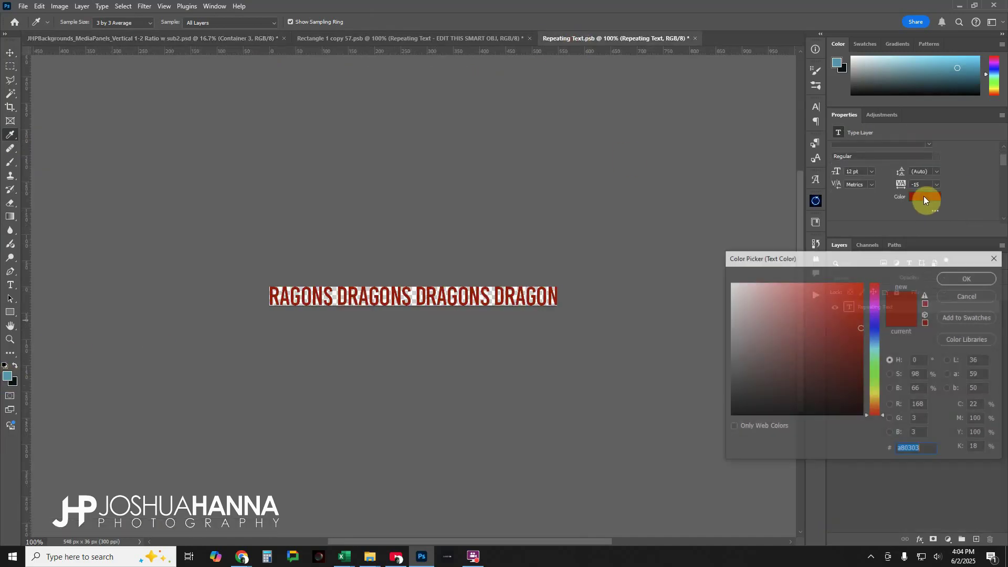
left_click(839, 62)
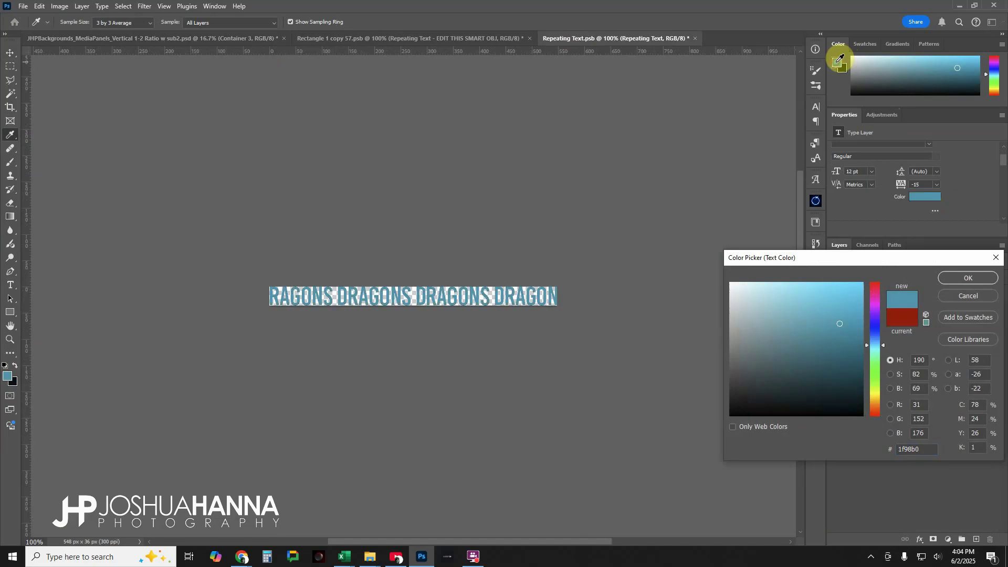
left_click(978, 276)
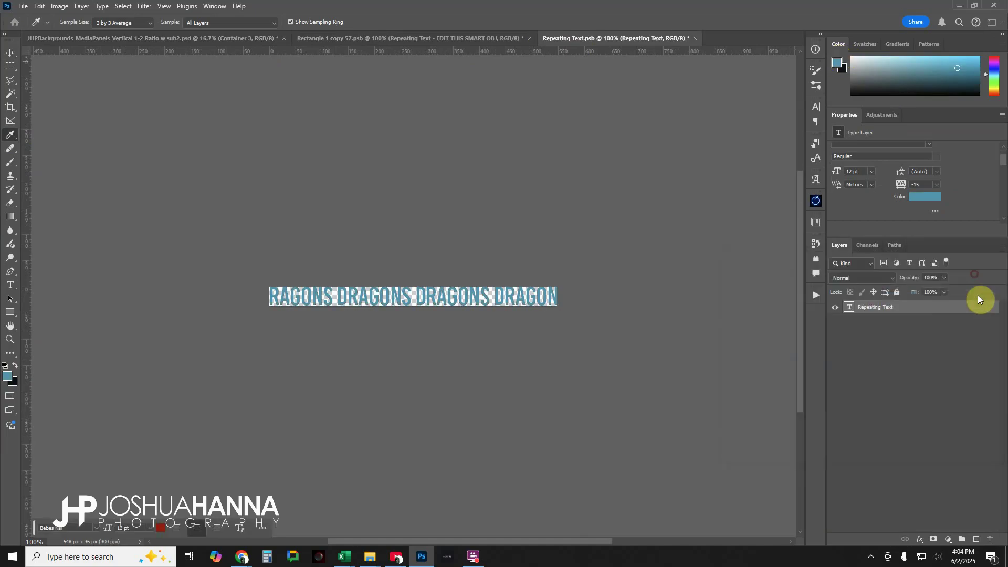
Save and close the Repeating Text smart object and the Container 3 smart object to update the backdrop
left_click(696, 38)
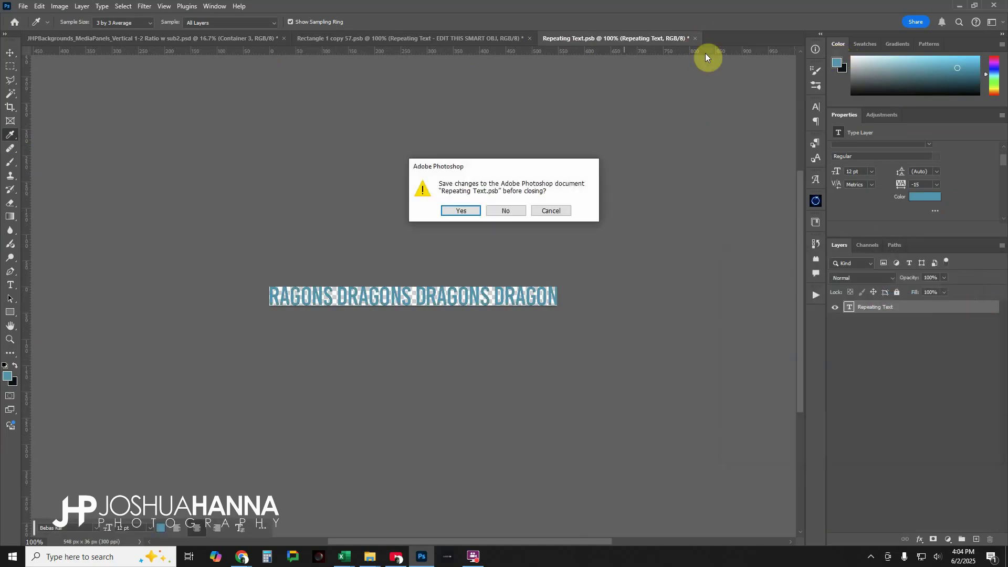
left_click(468, 212)
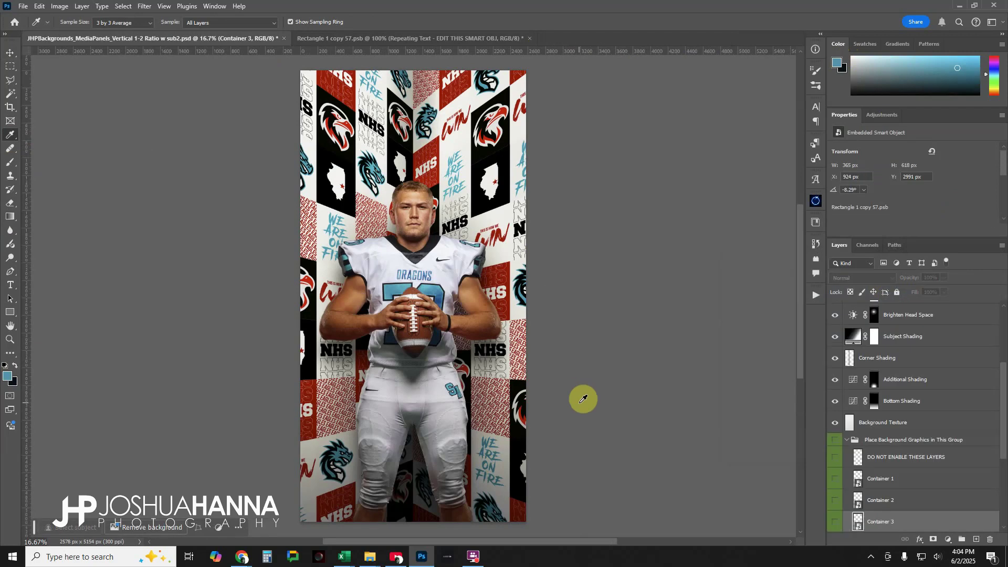
left_click(446, 38)
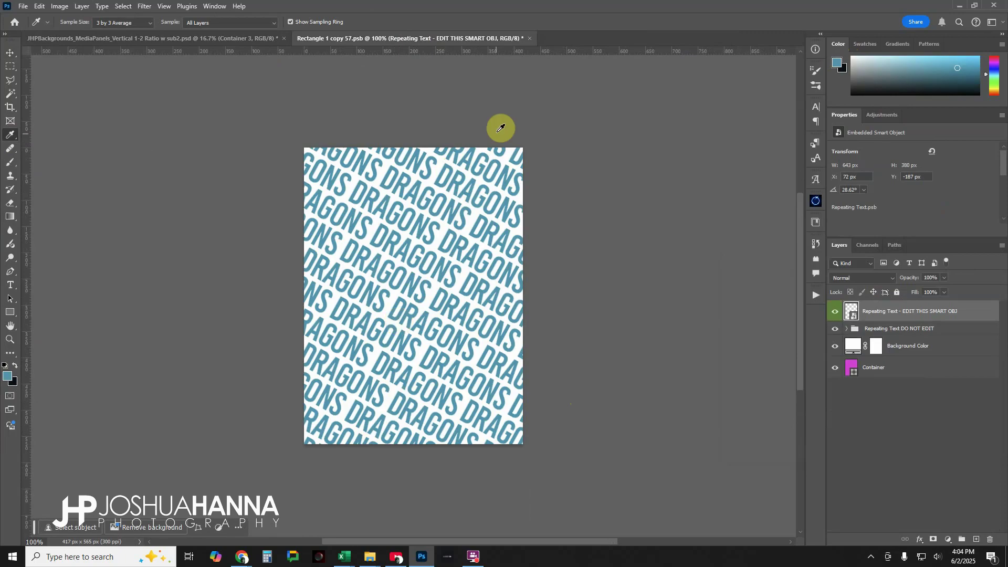
left_click(529, 39)
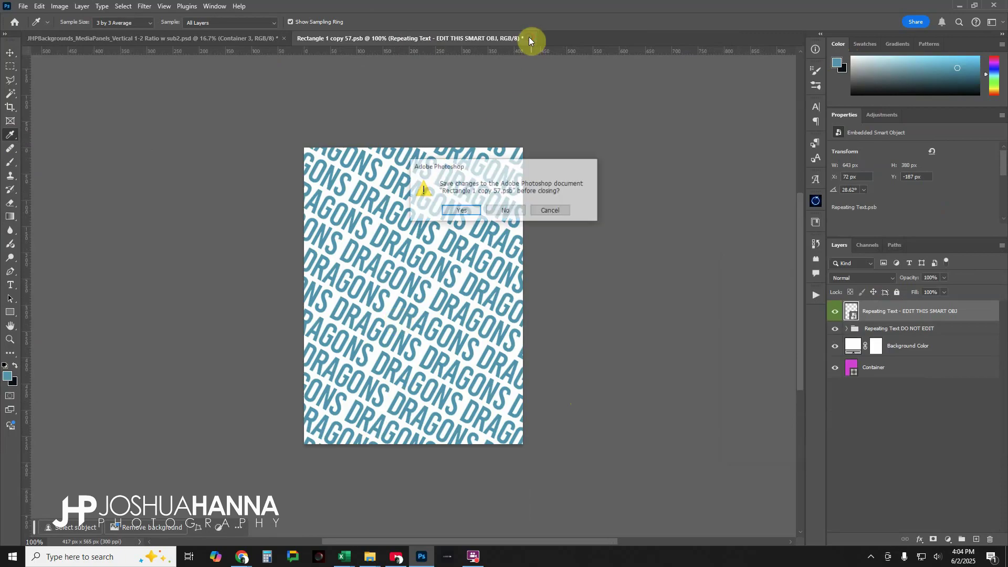
left_click(457, 209)
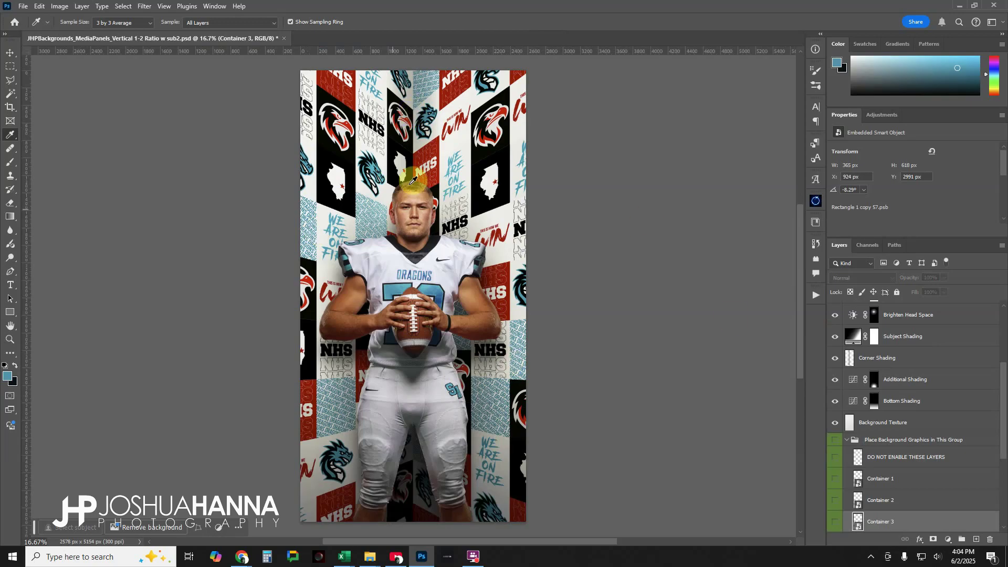
Open the Container 4 smart object and its nested repeating text, replace NHS with SAH, and commit the edit
scroll(898, 383, "down", 4)
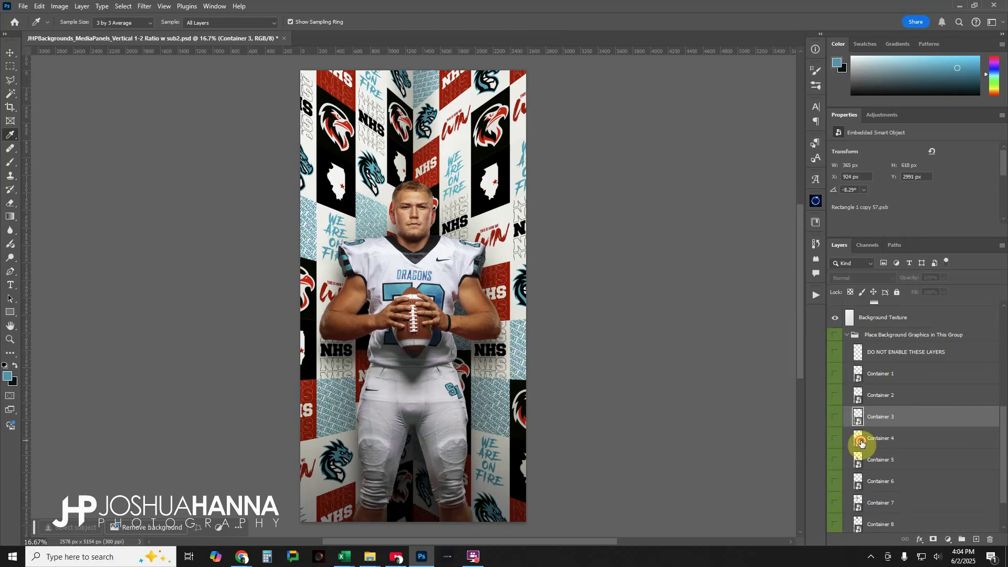
double_click(859, 443)
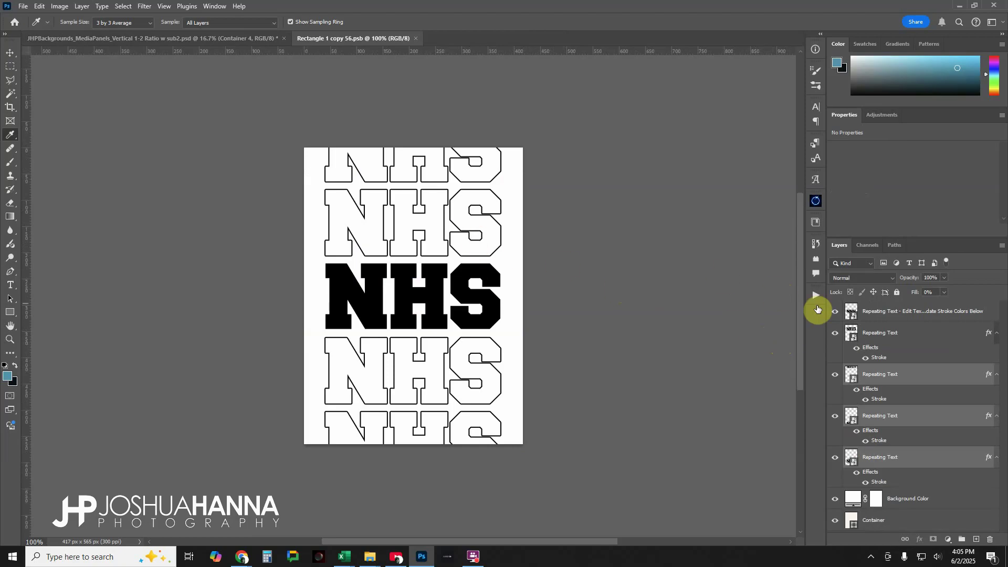
double_click(850, 314)
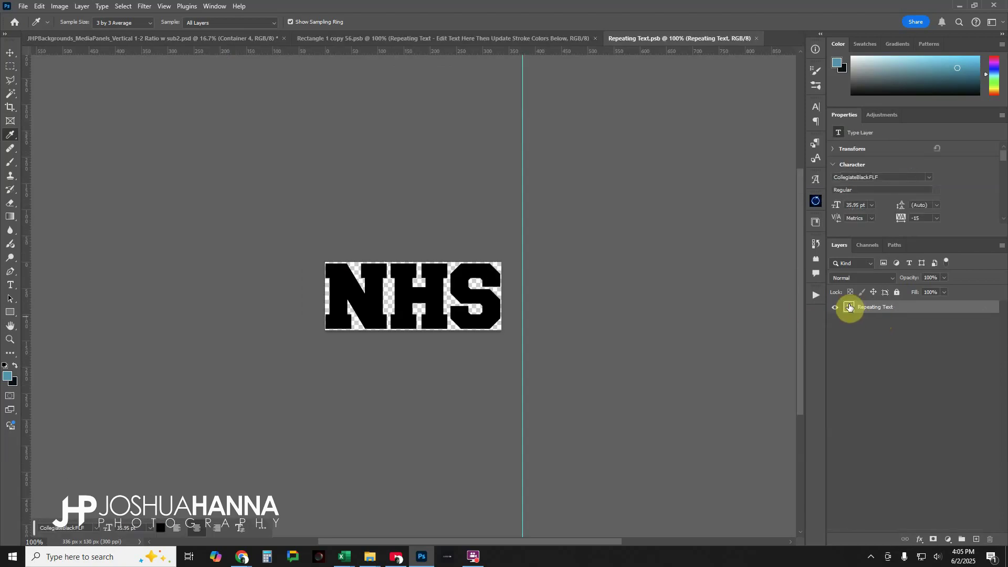
double_click(850, 308)
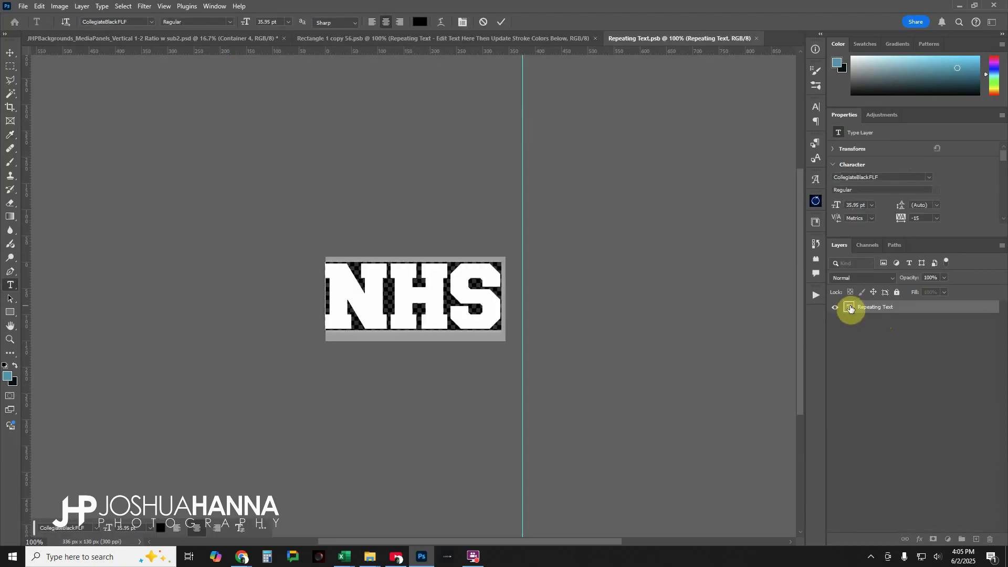
type("SAH")
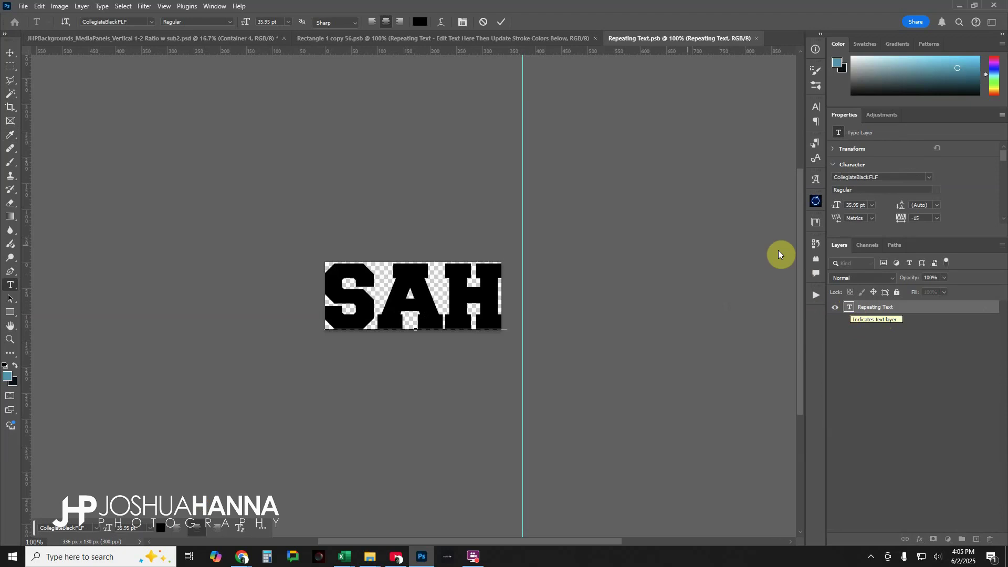
left_click(501, 23)
key("i")
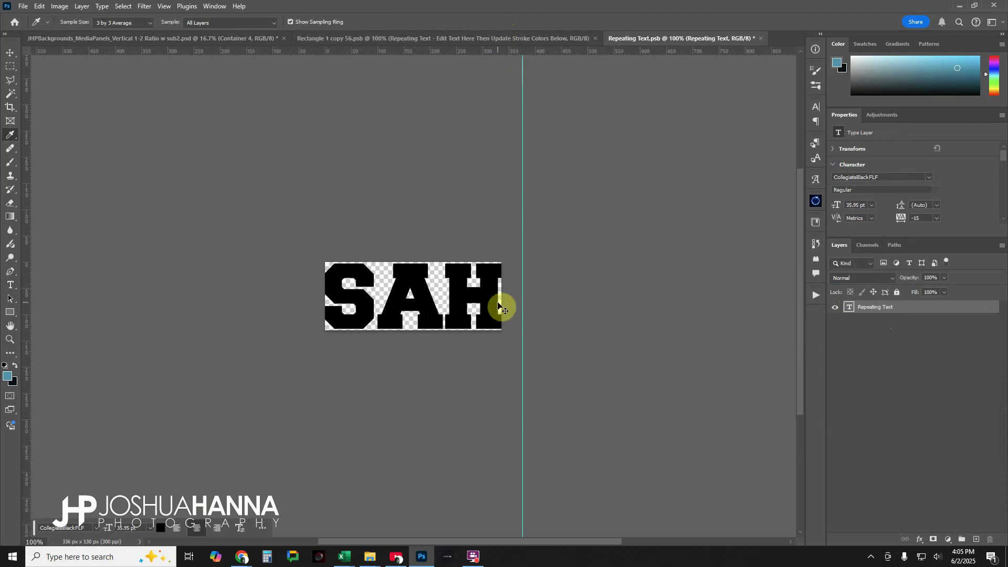
Scale the SAH text proportionally about its center to about 97% so it fits within the canvas
key("ctrl+t")
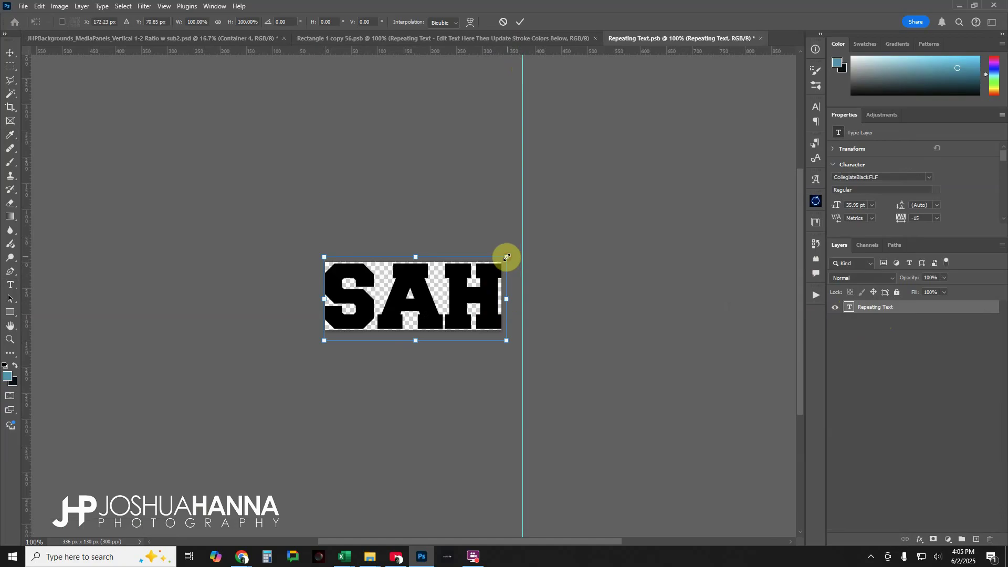
left_click_drag(507, 257, 504, 258)
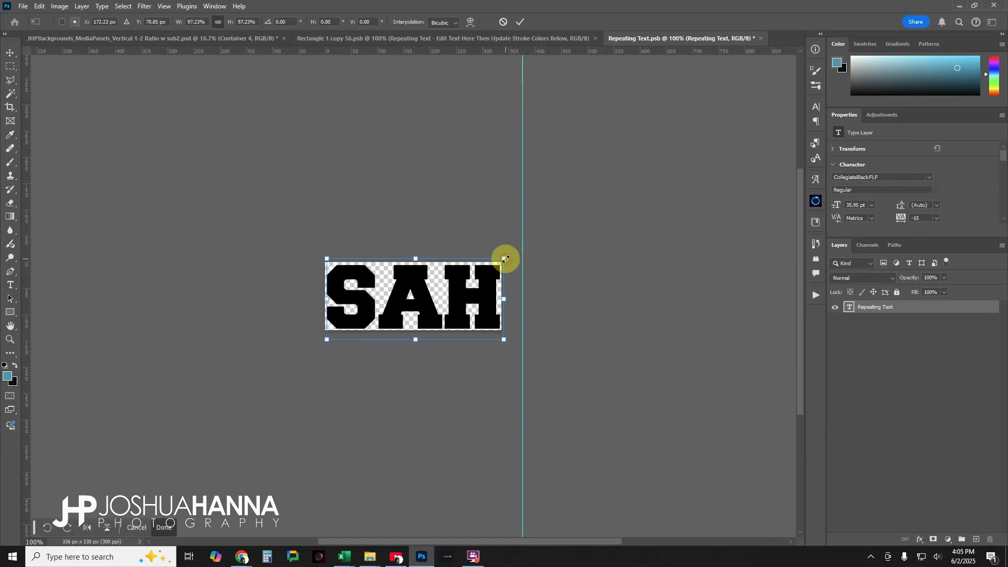
left_click(521, 20)
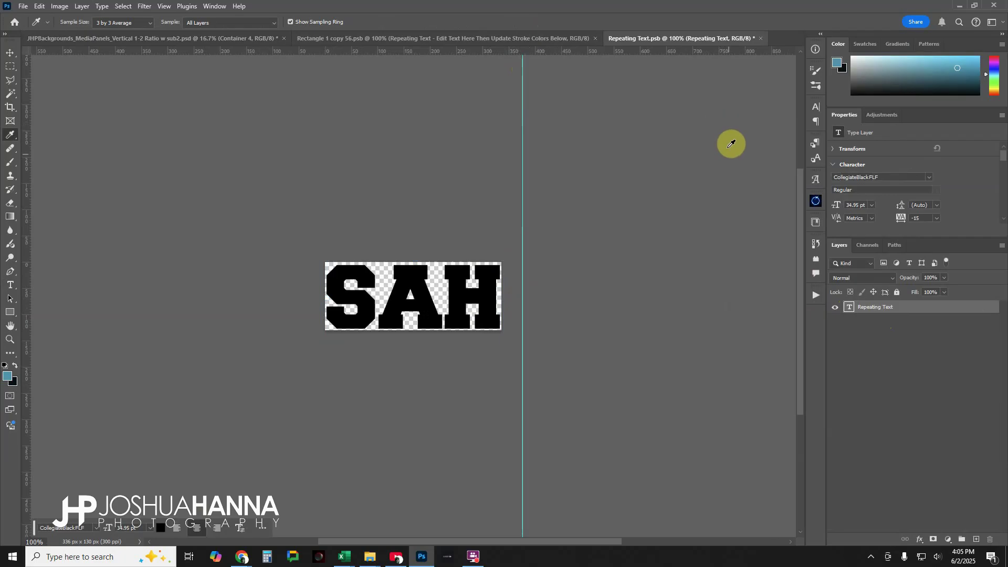
Save and close the Repeating Text smart object and the Container 4 smart object to update the backdrop
left_click(761, 38)
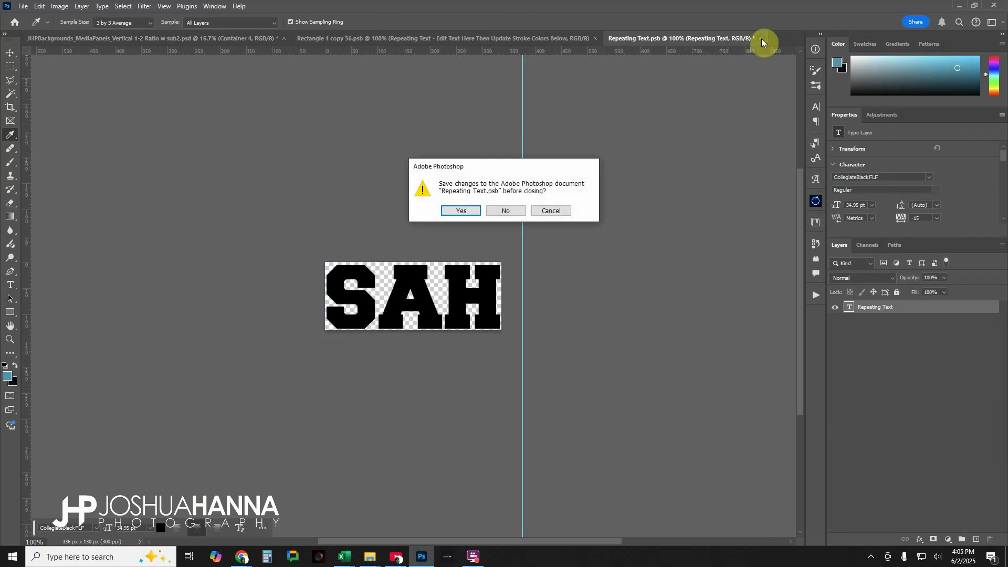
left_click(462, 211)
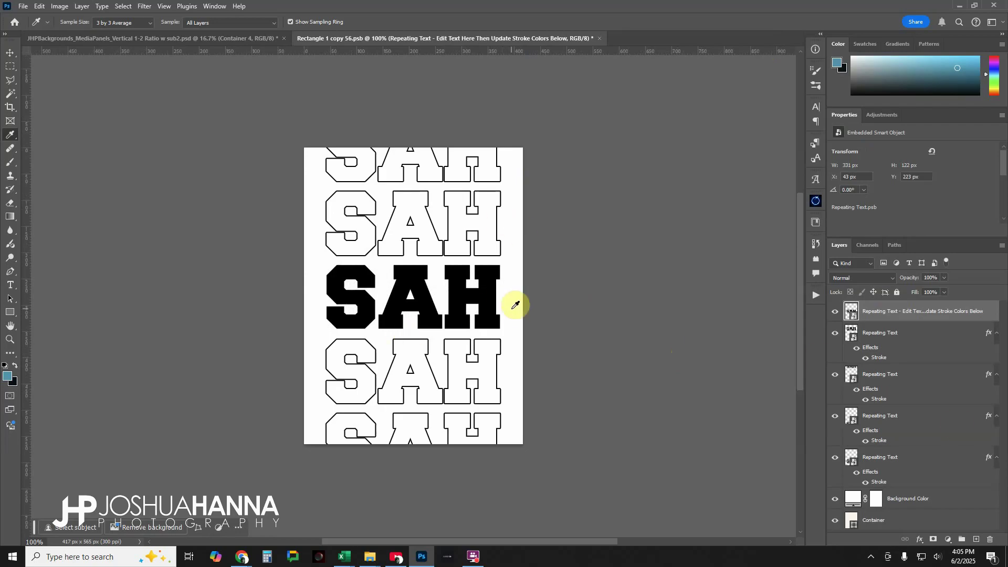
left_click(599, 39)
left_click(462, 211)
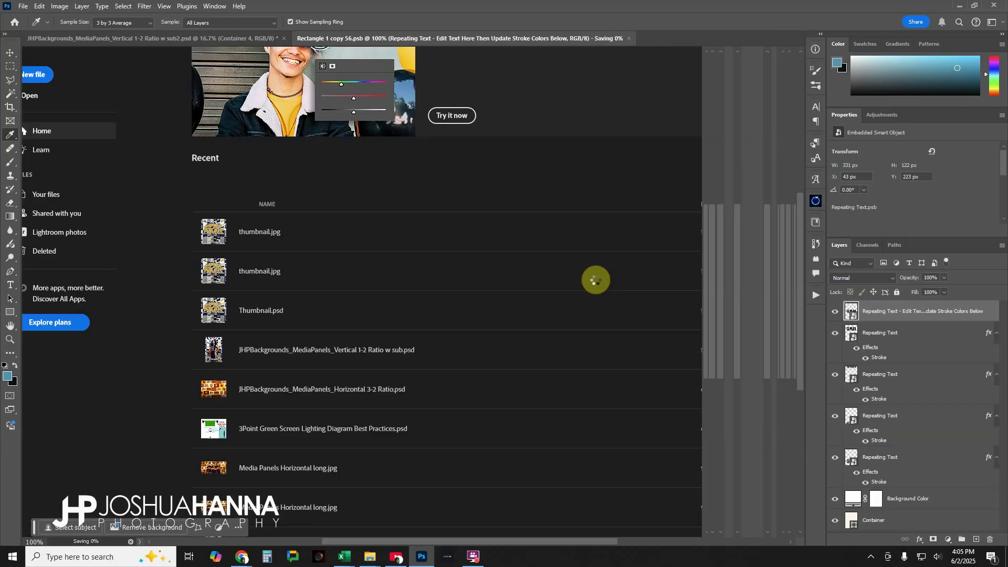
Open the Container 5 smart object and set its Background Color fill to the foreground jersey blue, #1f98b0
scroll(889, 411, "down", 4)
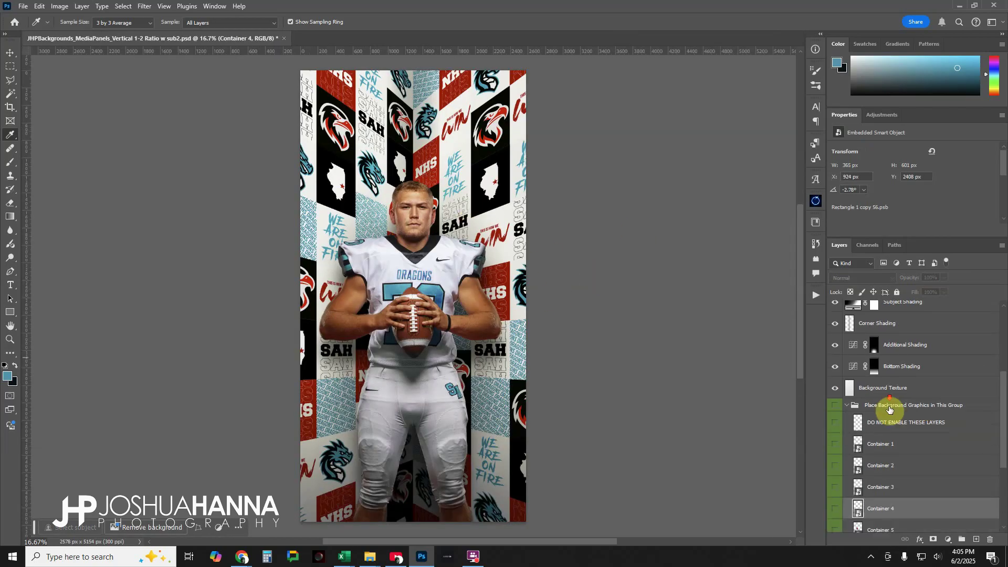
left_click(859, 445)
double_click(860, 446)
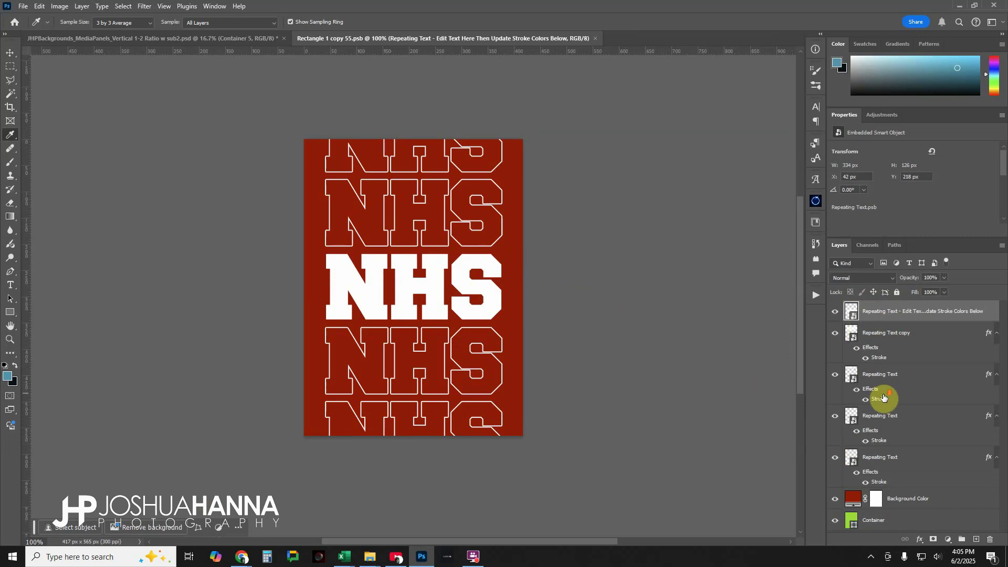
left_click(852, 500)
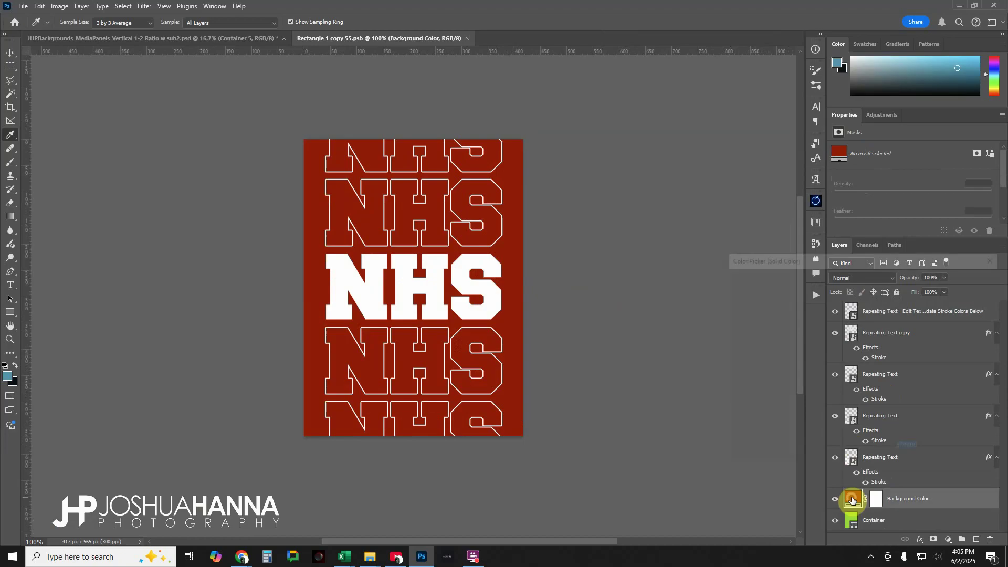
double_click(852, 500)
left_click(839, 62)
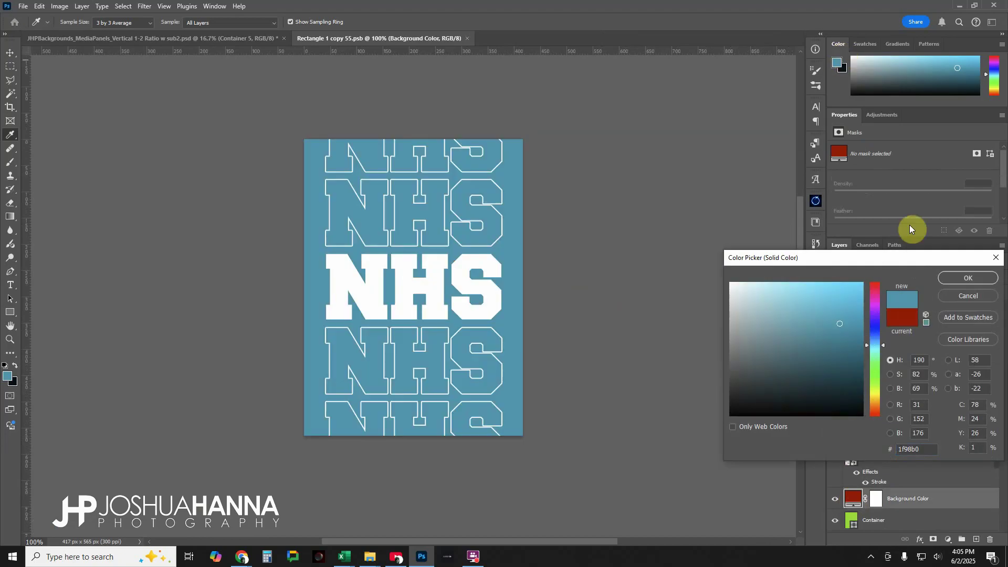
left_click(969, 278)
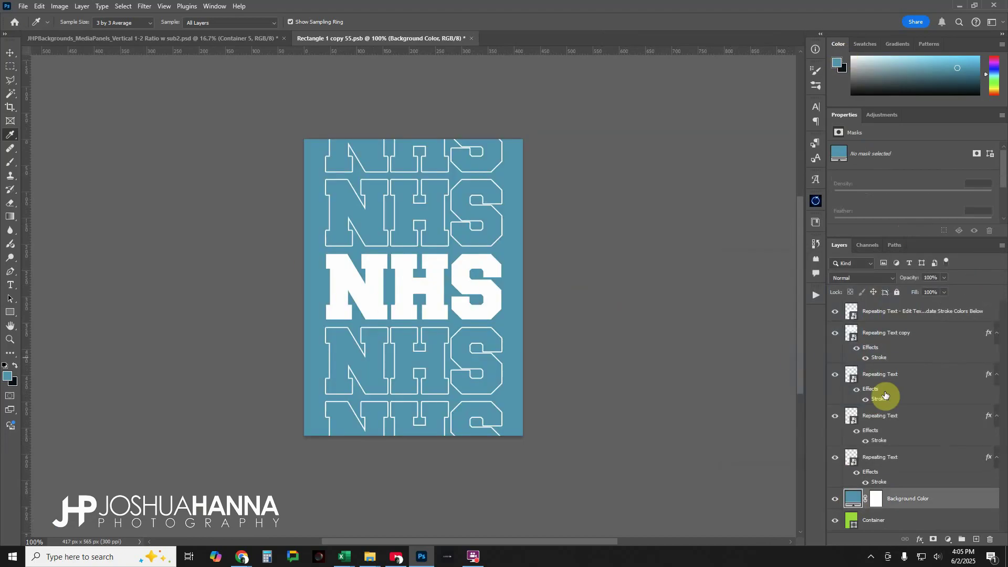
Open Container 5's editable repeating text smart object, replace NHS with SAH, and commit the edit
left_click(859, 316)
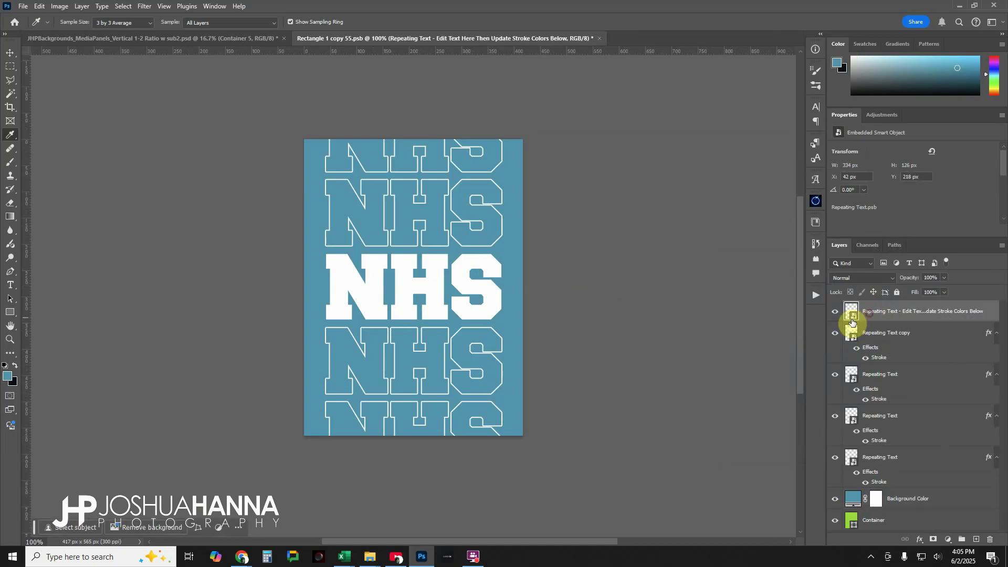
double_click(855, 319)
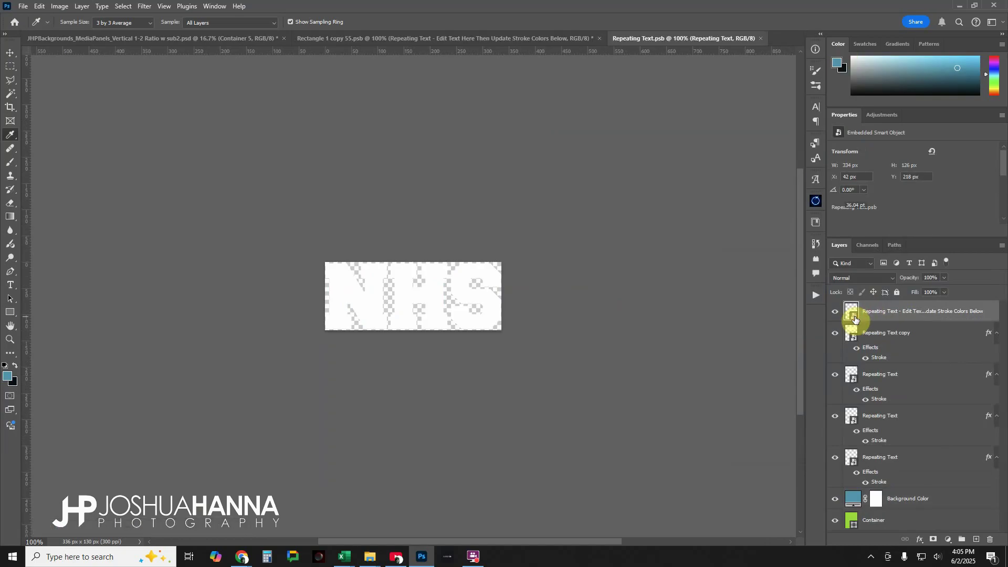
double_click(849, 307)
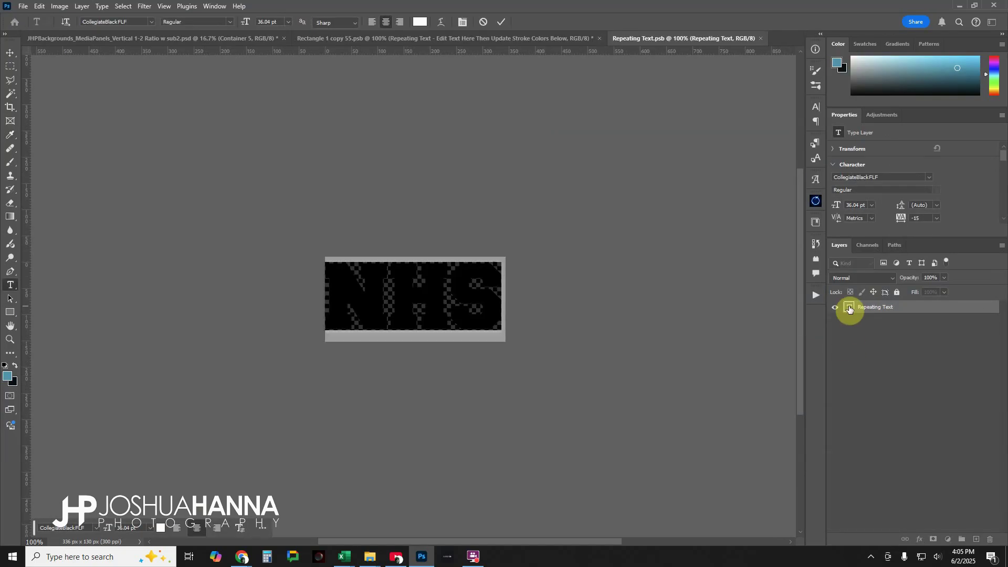
type("SAH")
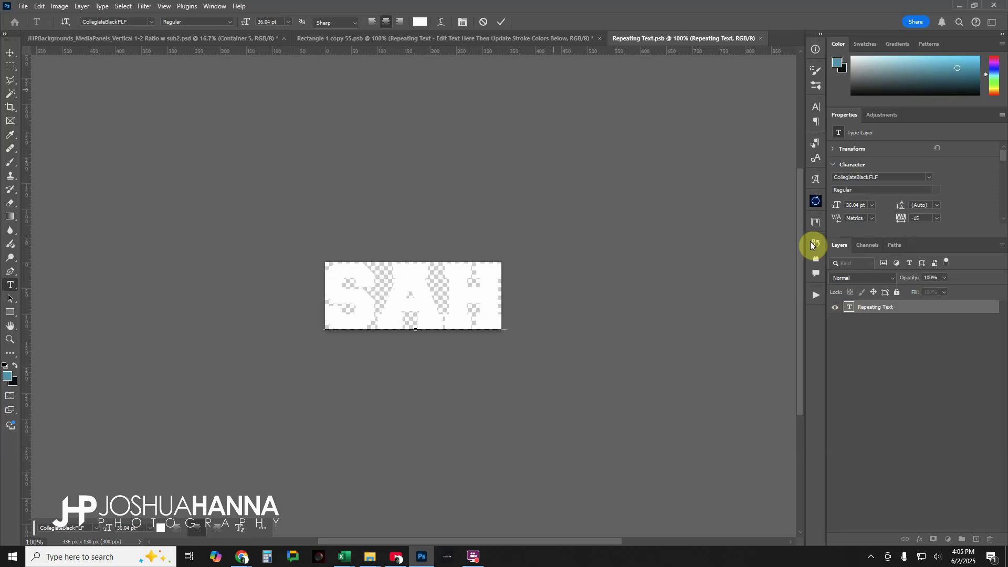
left_click(506, 23)
Scale the white SAH text proportionally to about 97% so it fits within the canvas, and apply the transform
key("ctrl+t")
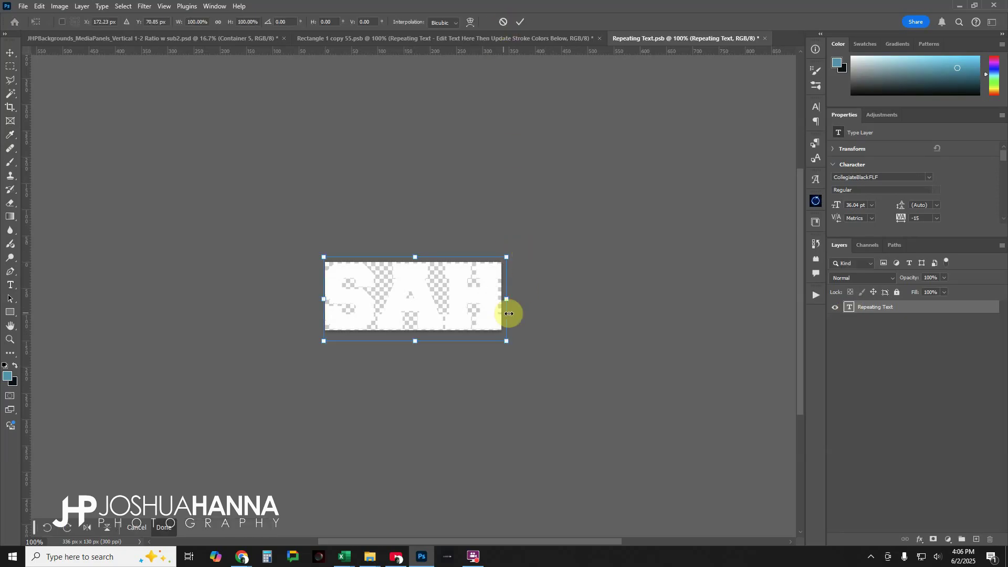
left_click_drag(508, 257, 506, 259)
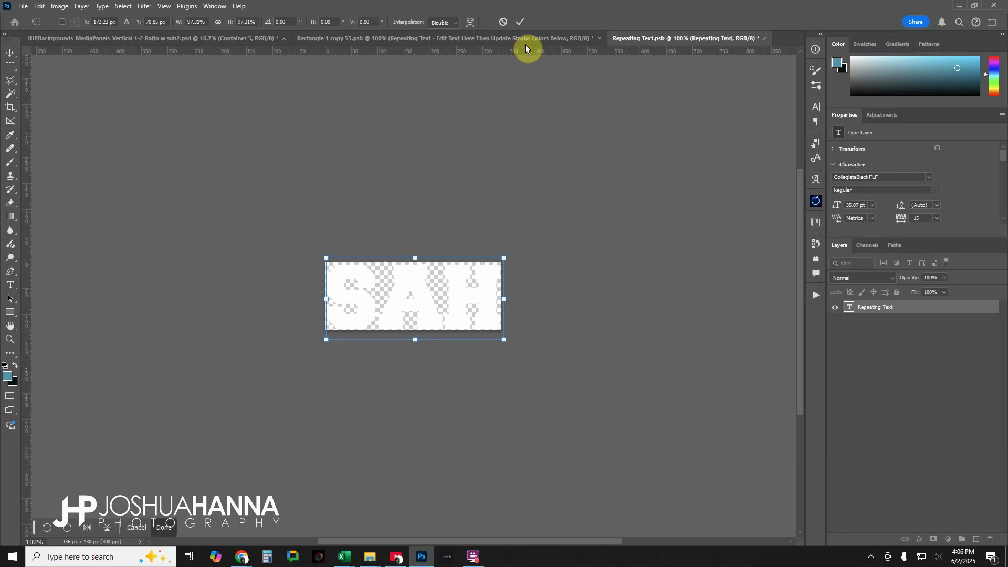
left_click(520, 22)
key("i")
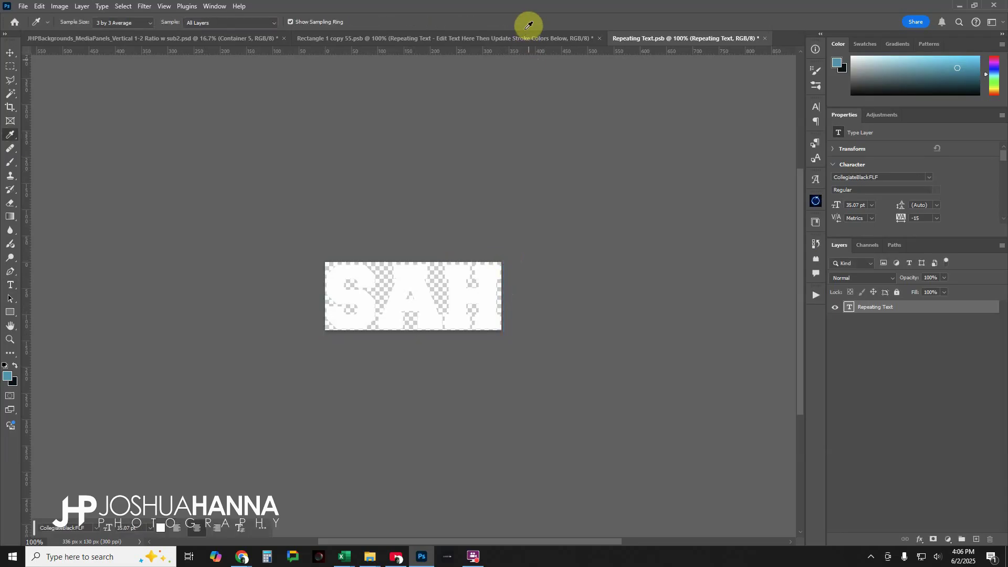
Save and close Container 5's Repeating Text smart object and the container itself to update the backdrop
left_click(764, 37)
left_click(471, 213)
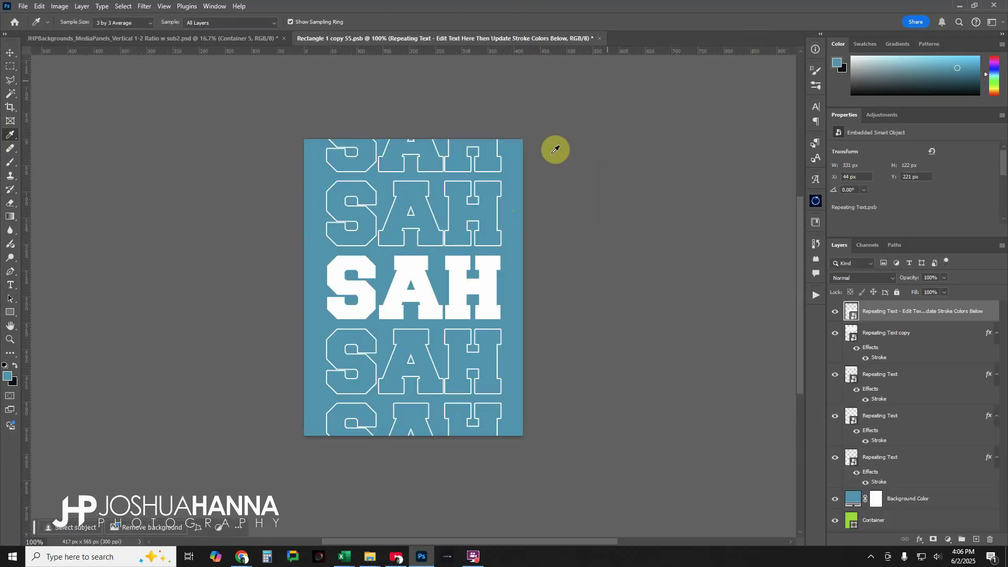
left_click(600, 38)
left_click(462, 212)
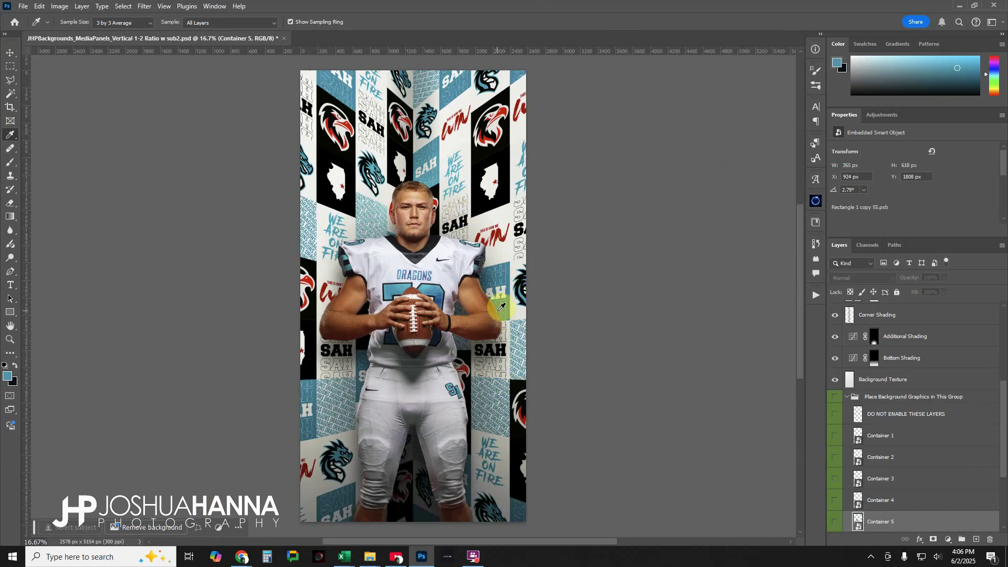
Open the Container 6 smart object and replace the large brush-style WIN text with 304
scroll(900, 423, "down", 4)
left_click(857, 457)
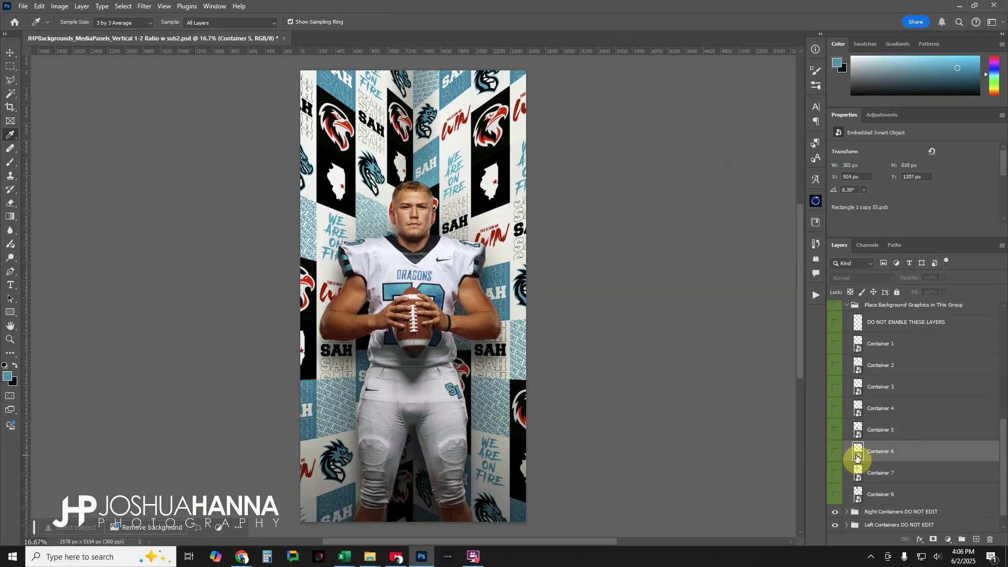
double_click(857, 457)
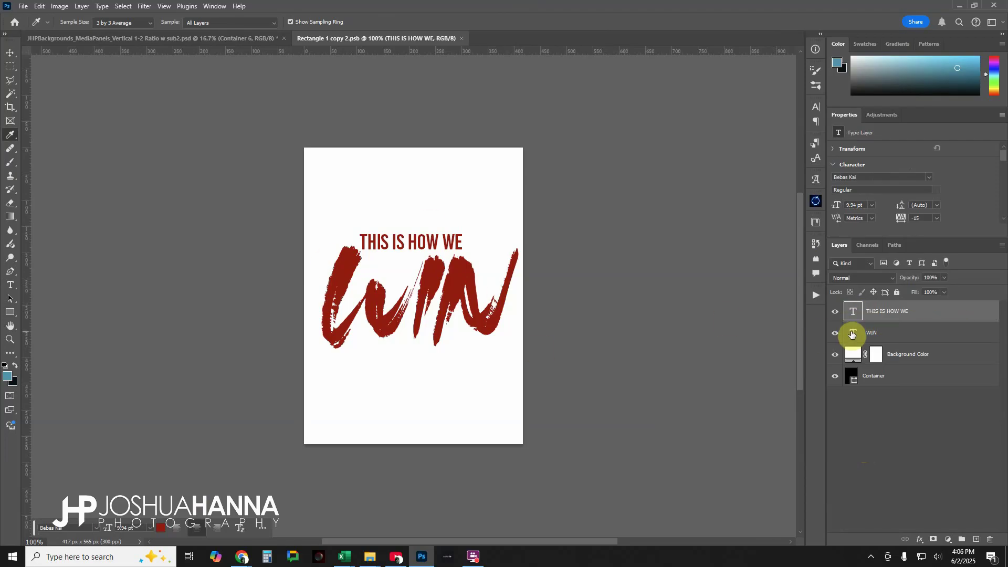
double_click(852, 334)
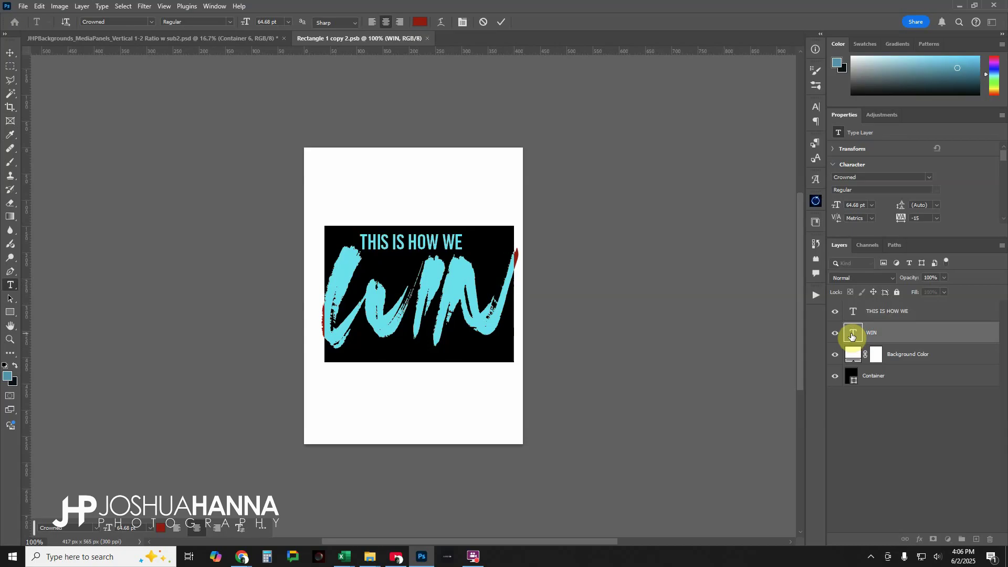
type("304")
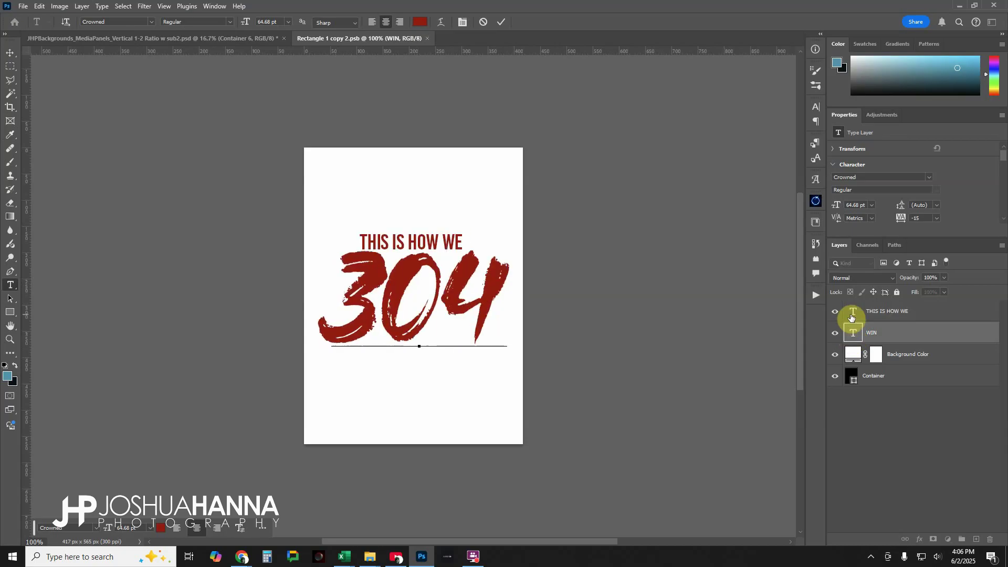
Replace the small THIS IS HOW WE line above 304 with YOU'RE IN THE and commit the edit
double_click(853, 312)
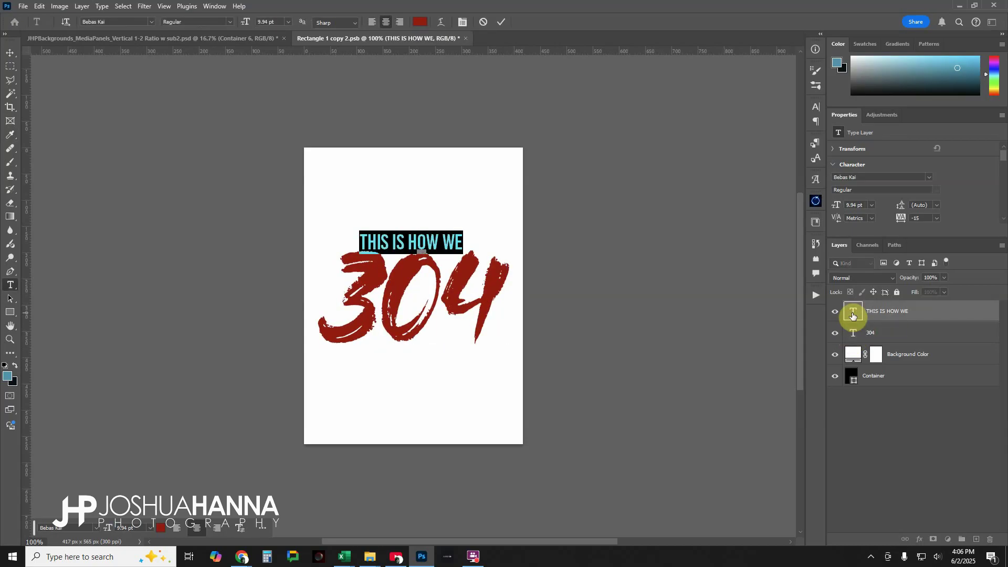
type("YO")
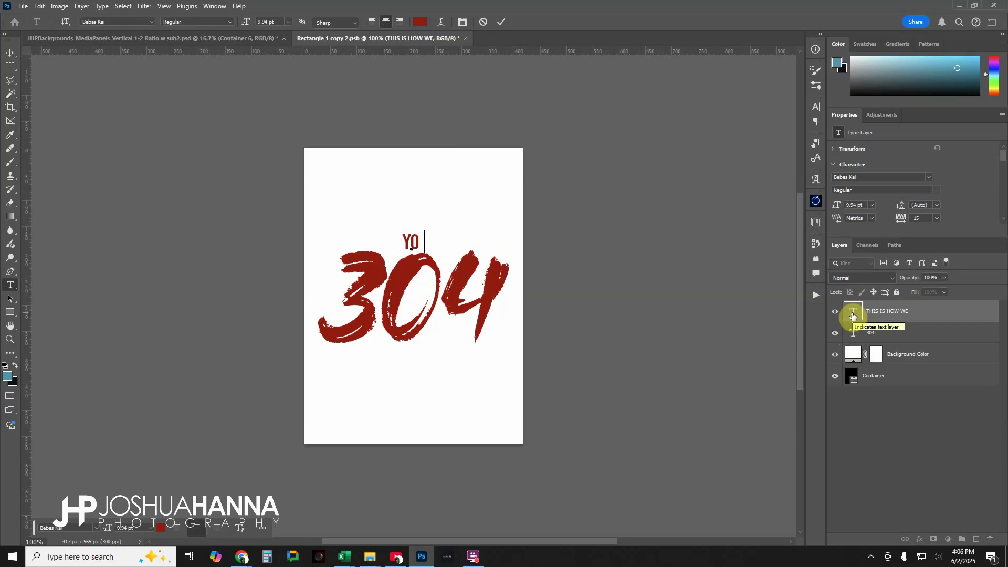
type("U\"")
key("BackSpace")
type("'")
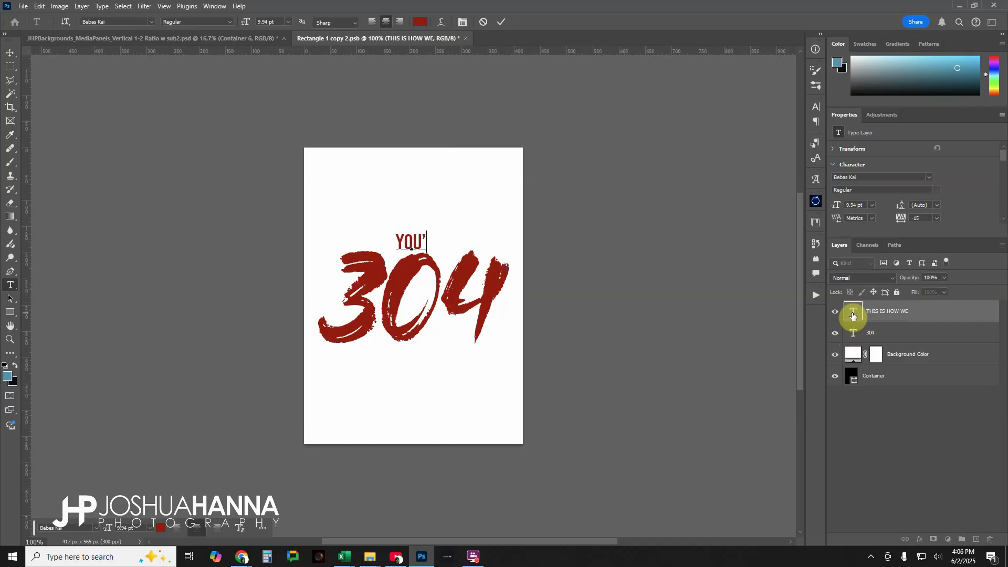
type("RE IN THE")
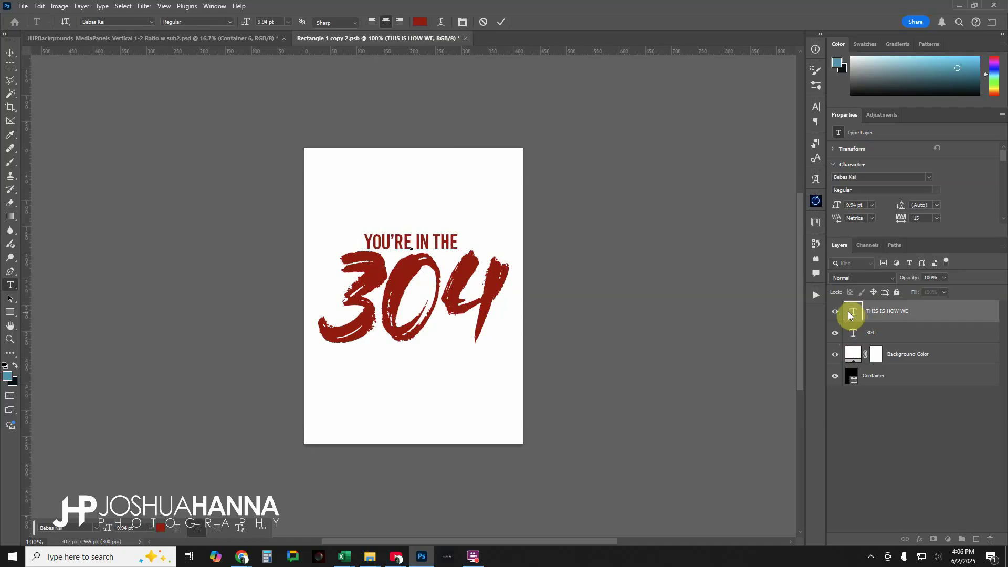
left_click(503, 21)
key("i")
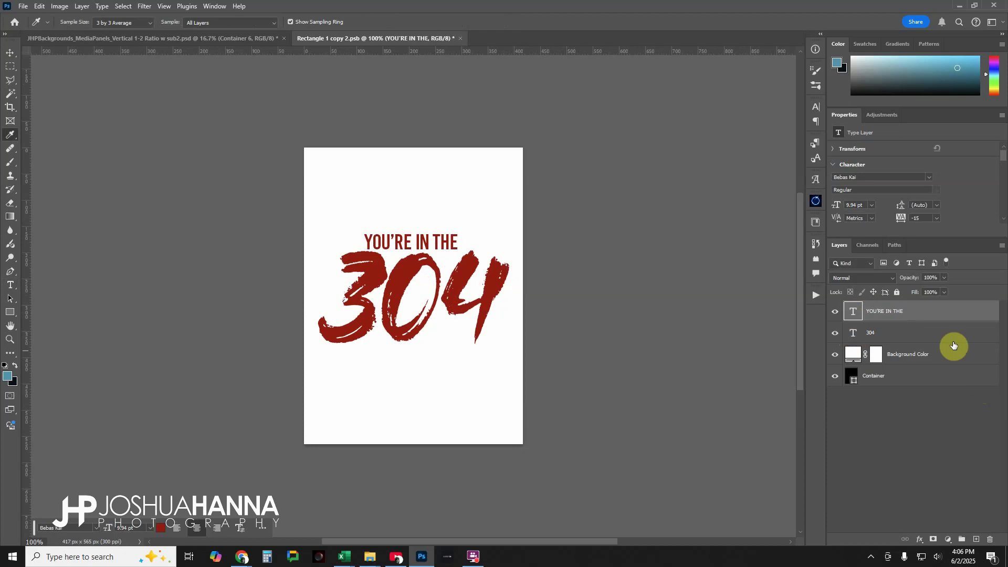
left_click(856, 356)
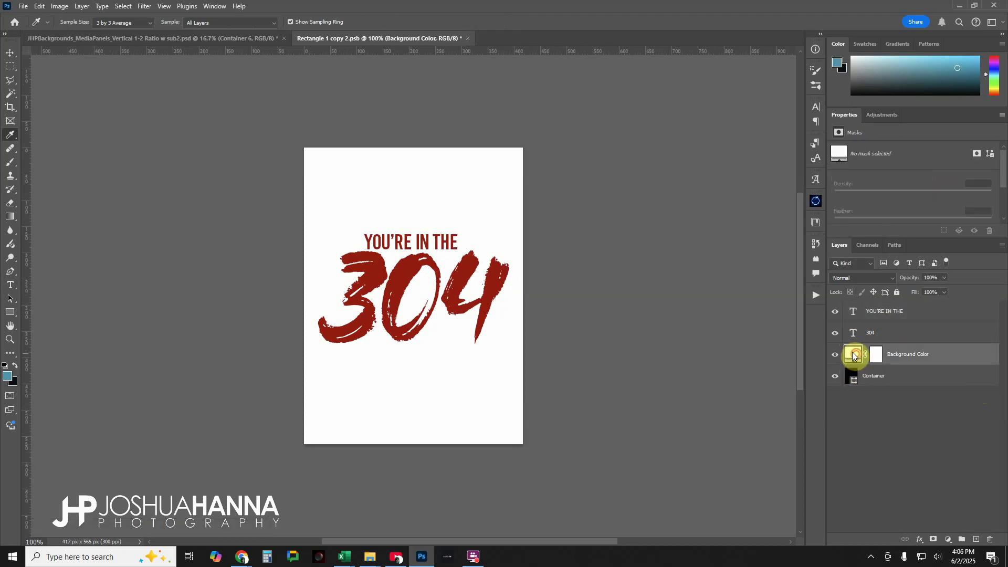
double_click(854, 356)
left_click(841, 61)
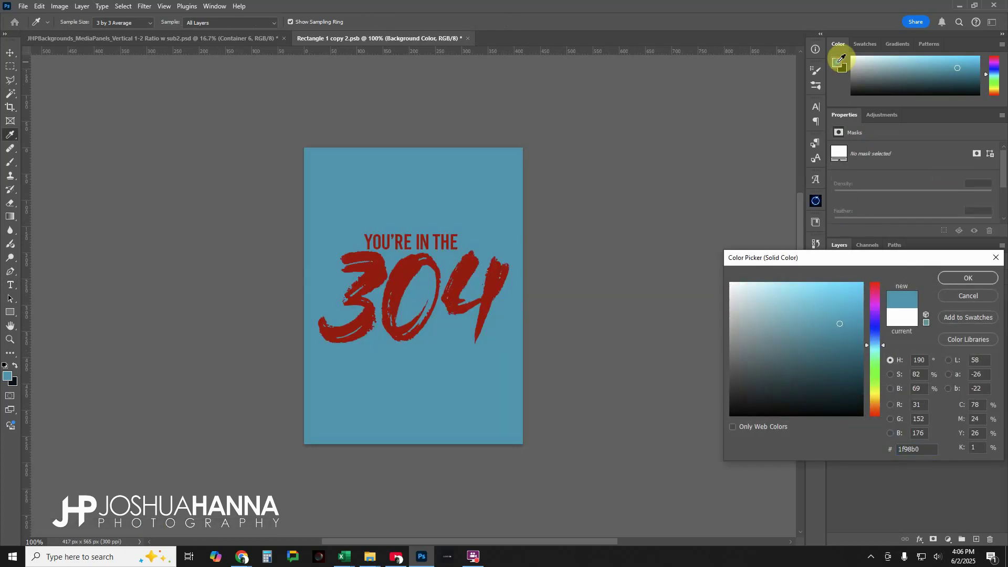
left_click(970, 295)
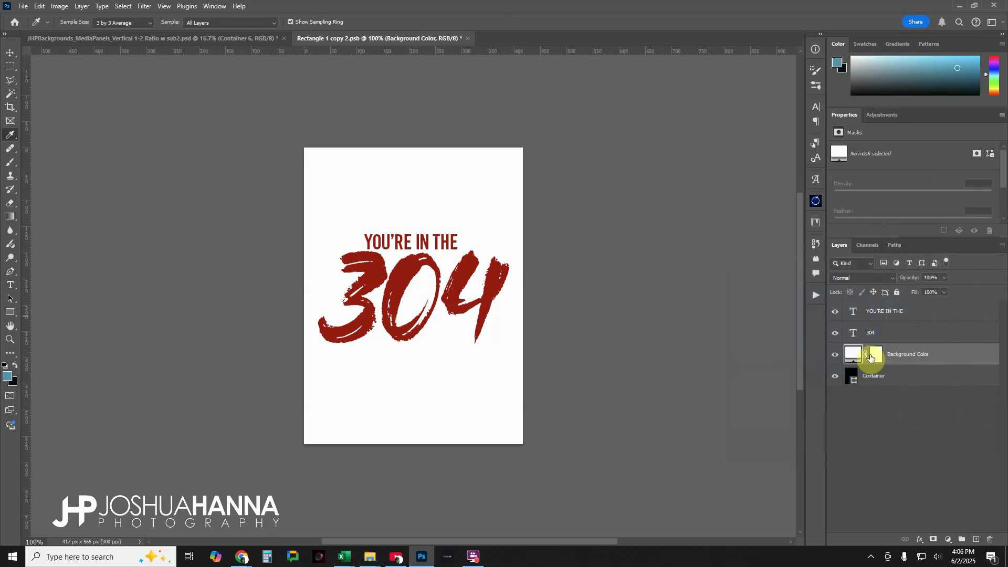
Recolor the large 304 text with the blue foreground color 1f98b0
left_click(853, 333)
double_click(853, 333)
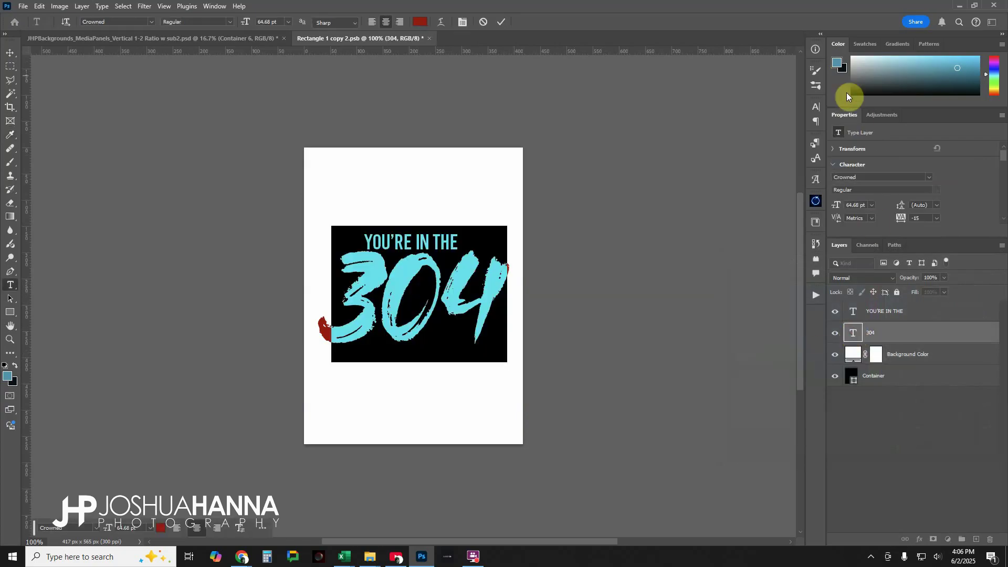
left_click(839, 66)
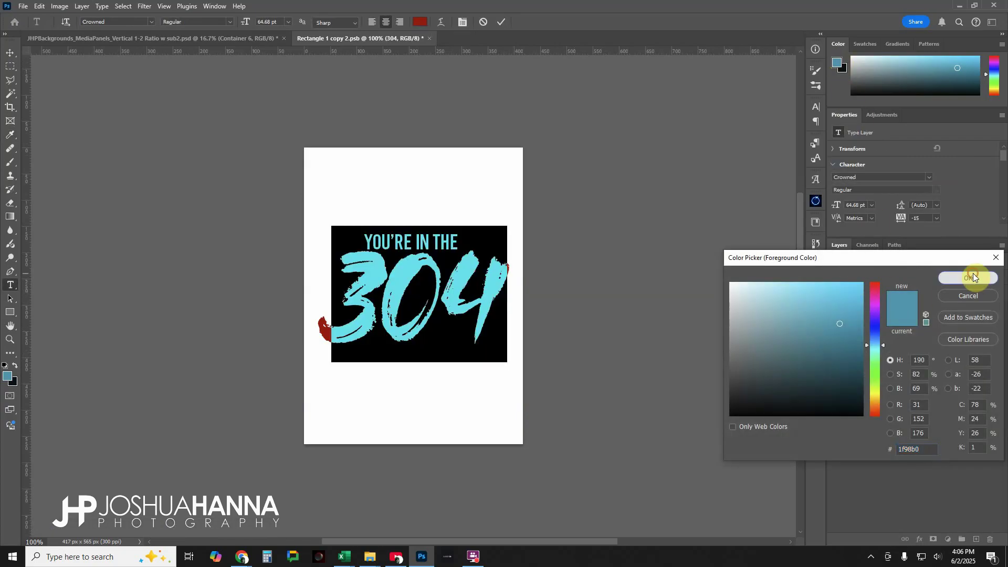
left_click(973, 276)
Recolor the YOU'RE IN THE line to blue 1f98b0, and save and close the Container 6 smart object
left_click(862, 315)
key("i")
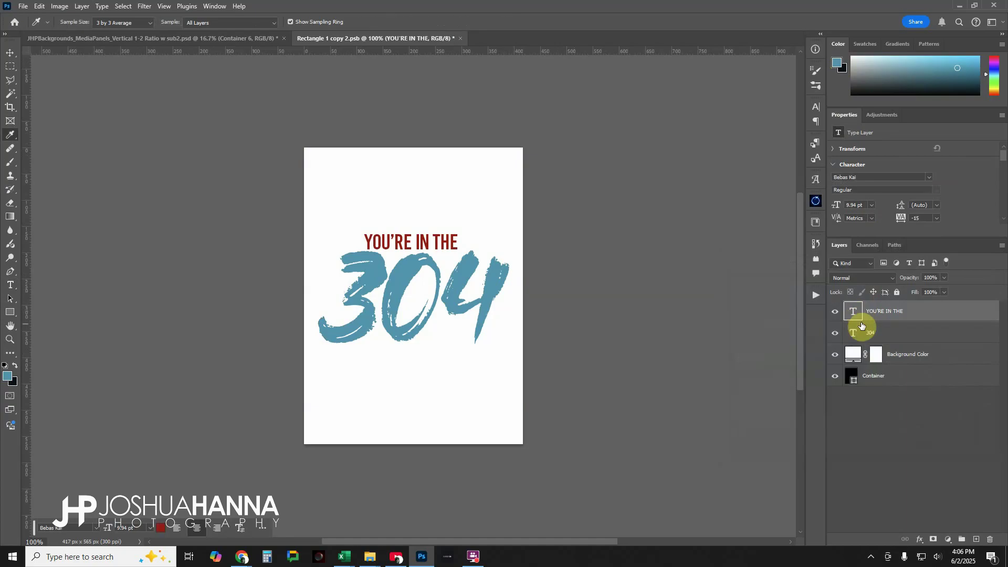
scroll(919, 203, "down", 1)
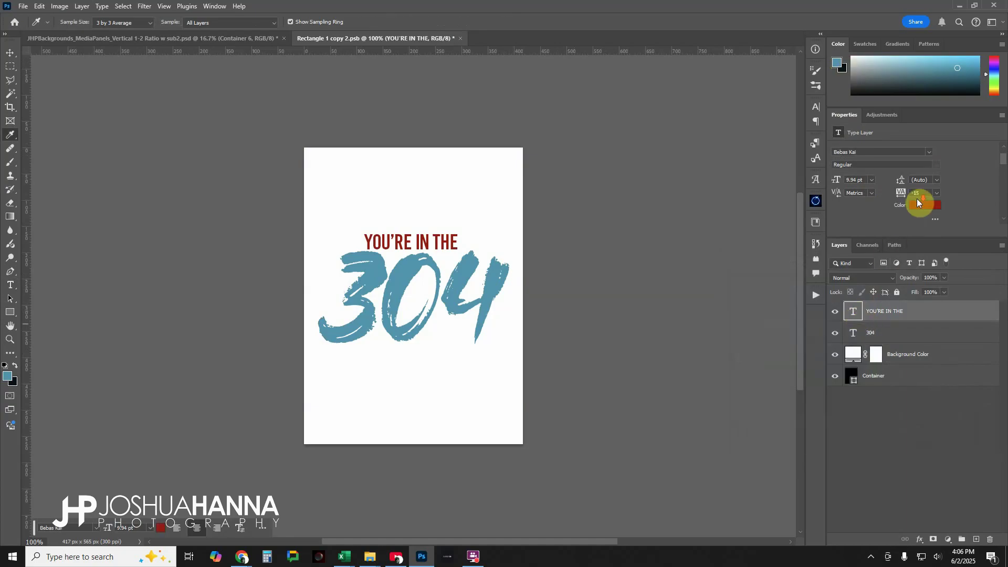
left_click(920, 205)
left_click(838, 63)
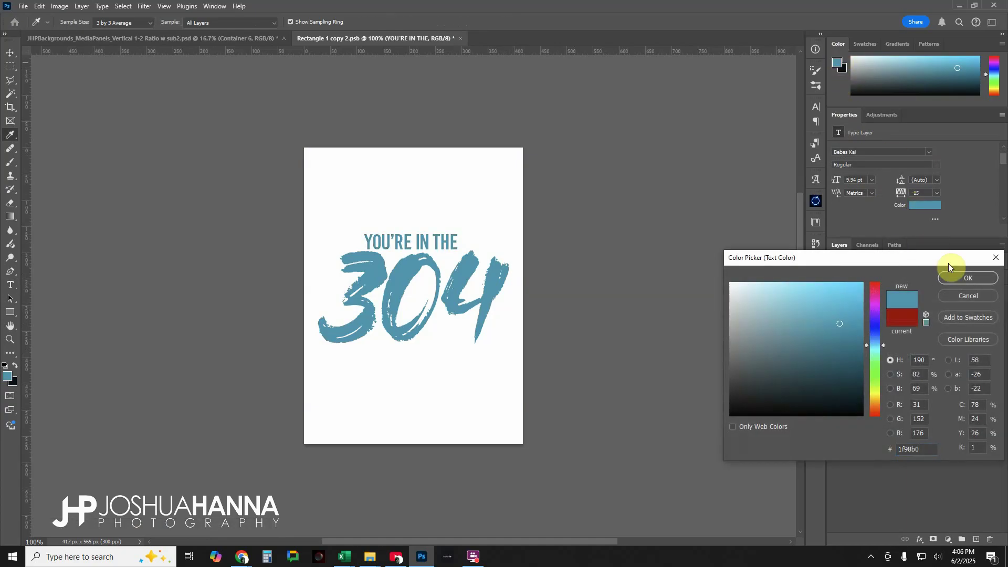
left_click(969, 278)
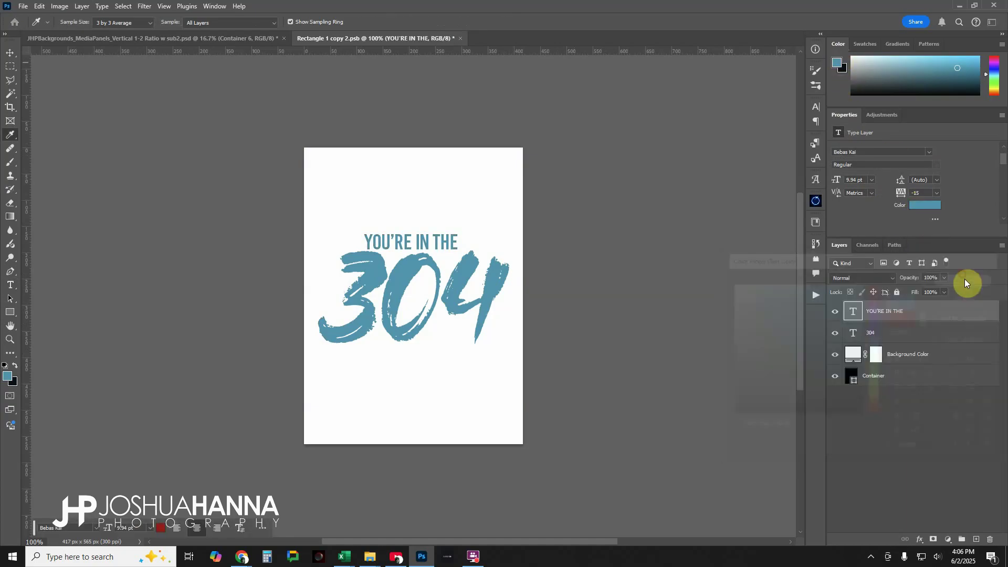
left_click(460, 38)
left_click(448, 211)
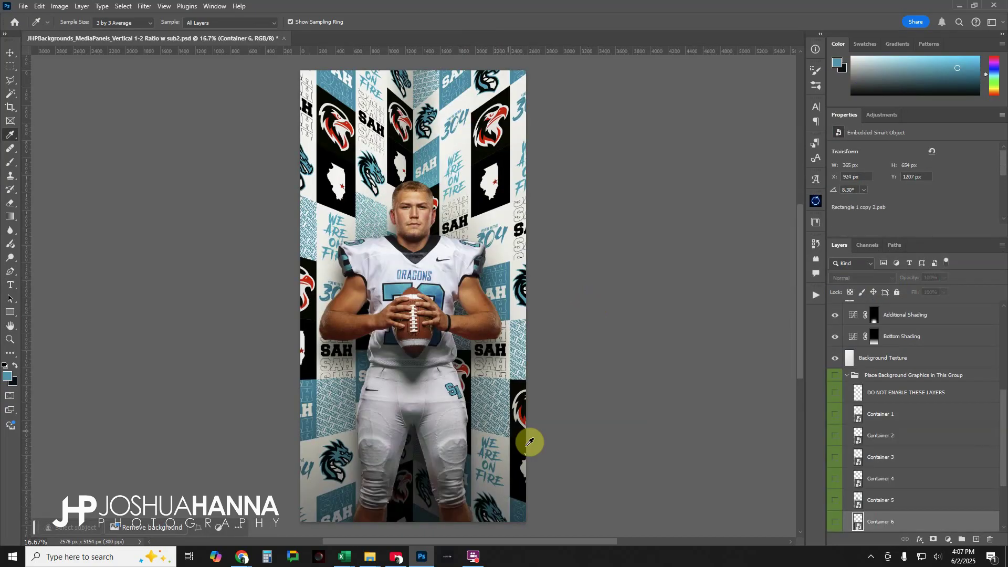
Open the Container 7 smart object for editing
scroll(882, 441, "down", 4)
left_click(883, 455)
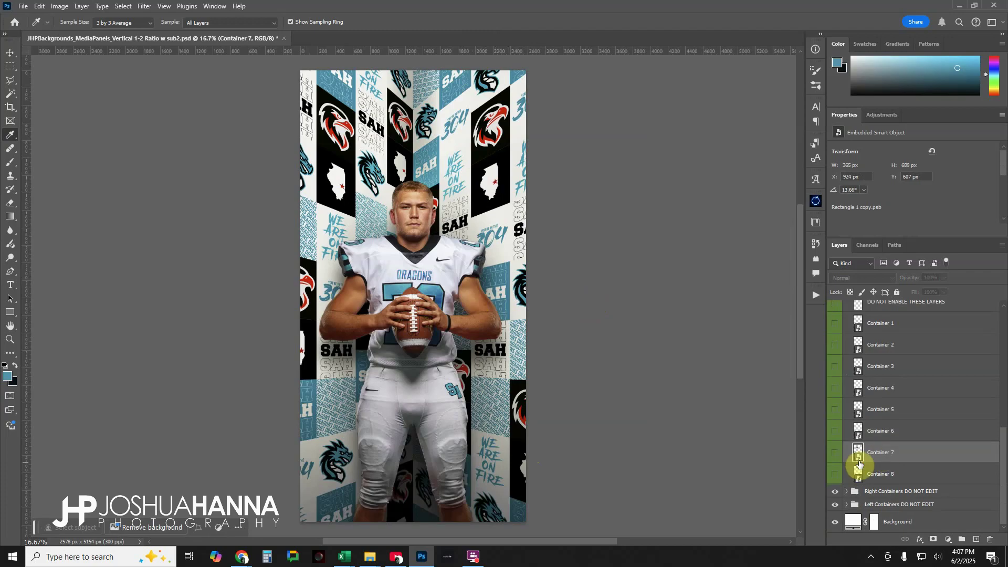
double_click(859, 461)
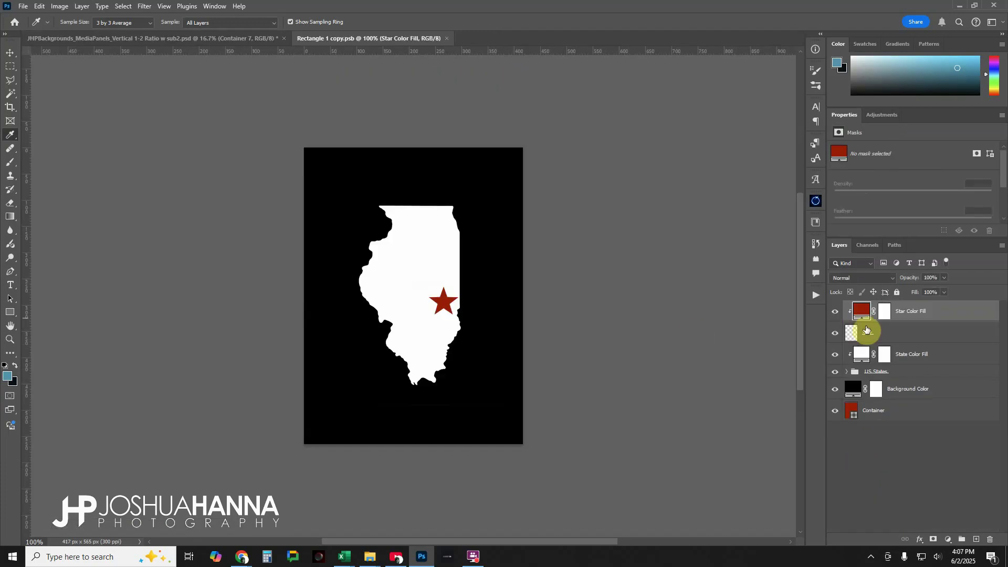
In the US States group, hide the Illinois shape and show West Virginia instead
left_click(887, 374)
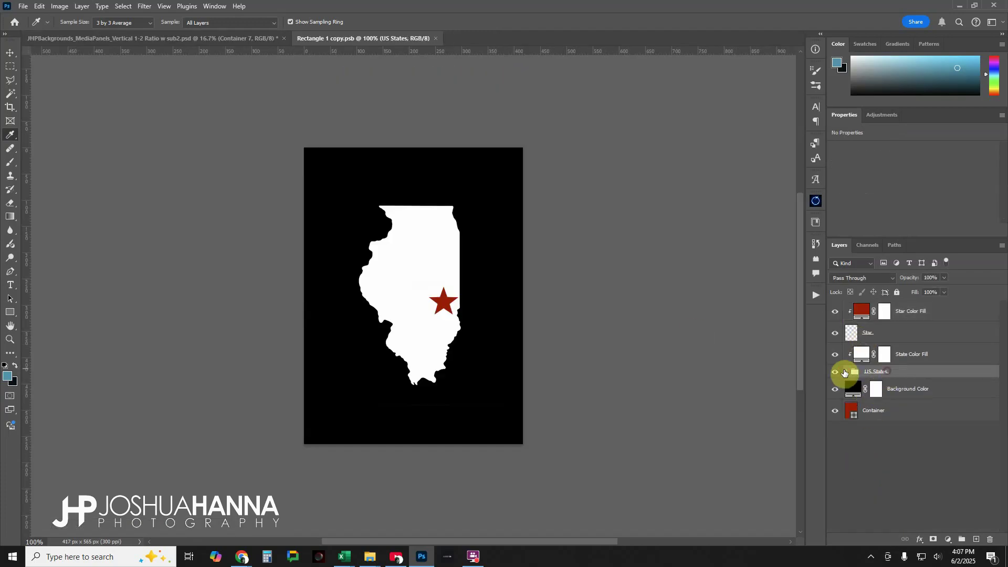
left_click(847, 371)
scroll(883, 401, "down", 5)
scroll(882, 402, "down", 3)
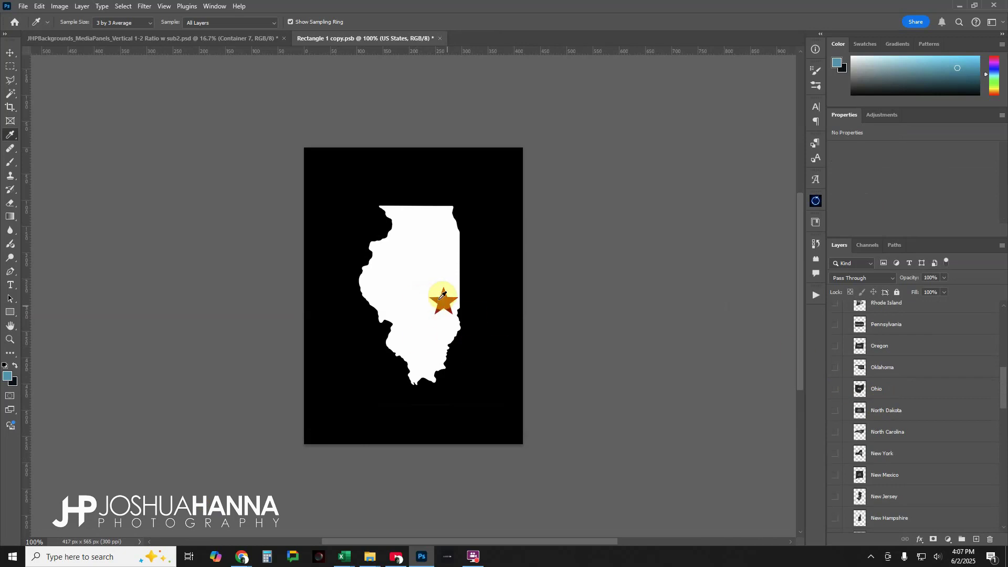
scroll(909, 442, "down", 3)
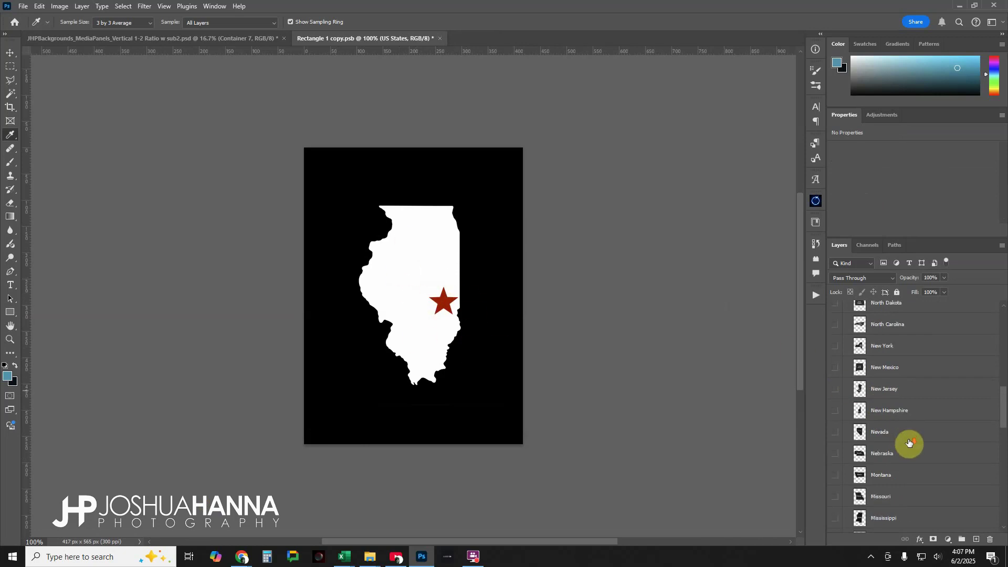
scroll(909, 444, "down", 6)
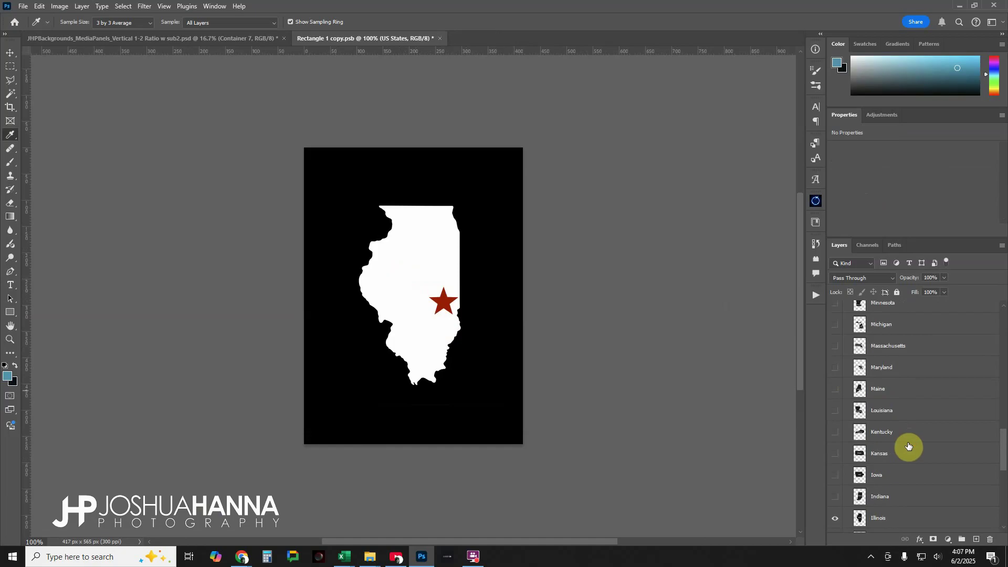
left_click(836, 455)
scroll(918, 450, "down", 3)
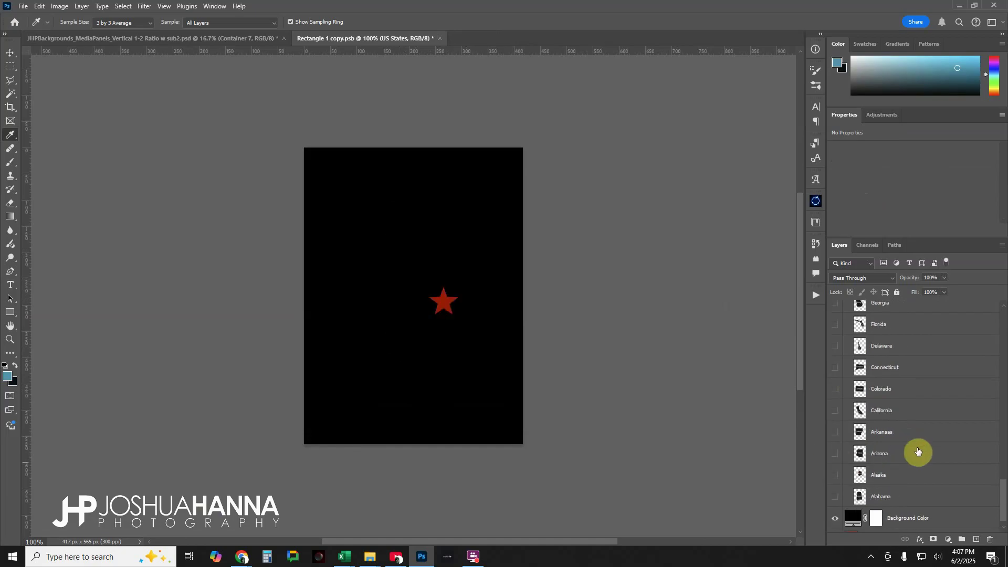
scroll(904, 462, "up", 18)
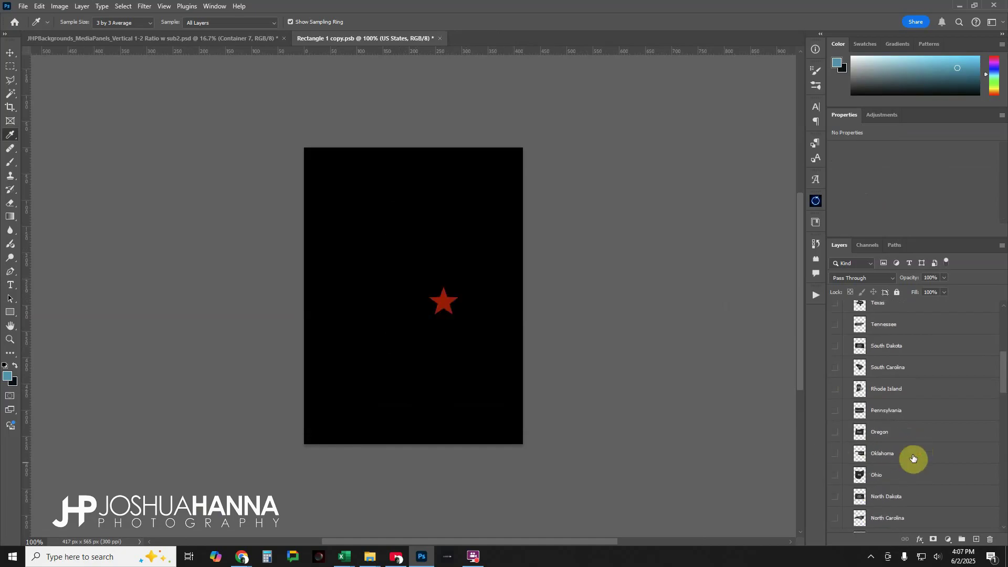
left_click(835, 432)
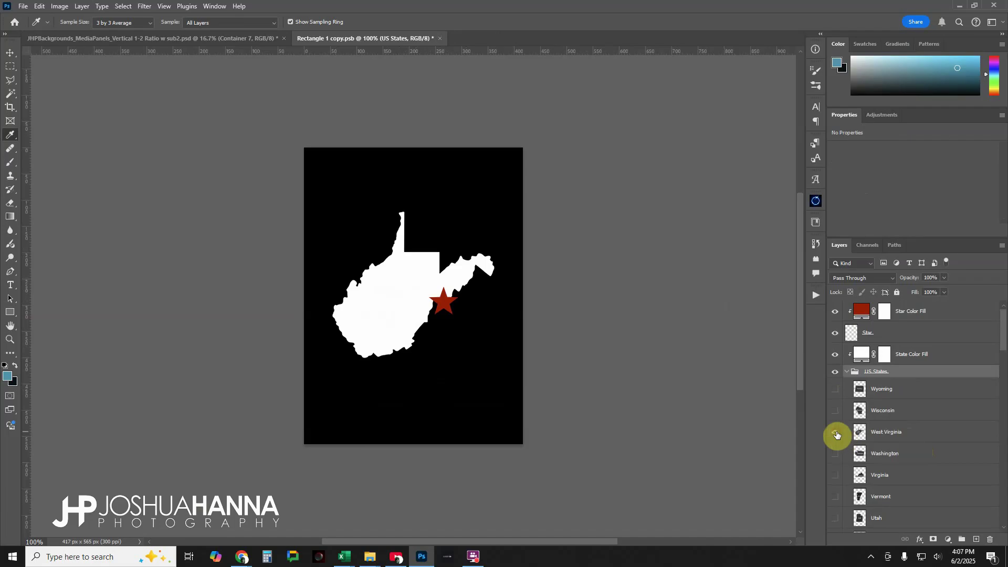
Move the star onto southwestern West Virginia, at about X 87 px, Y 294 px, and collapse the US States group
left_click(867, 333)
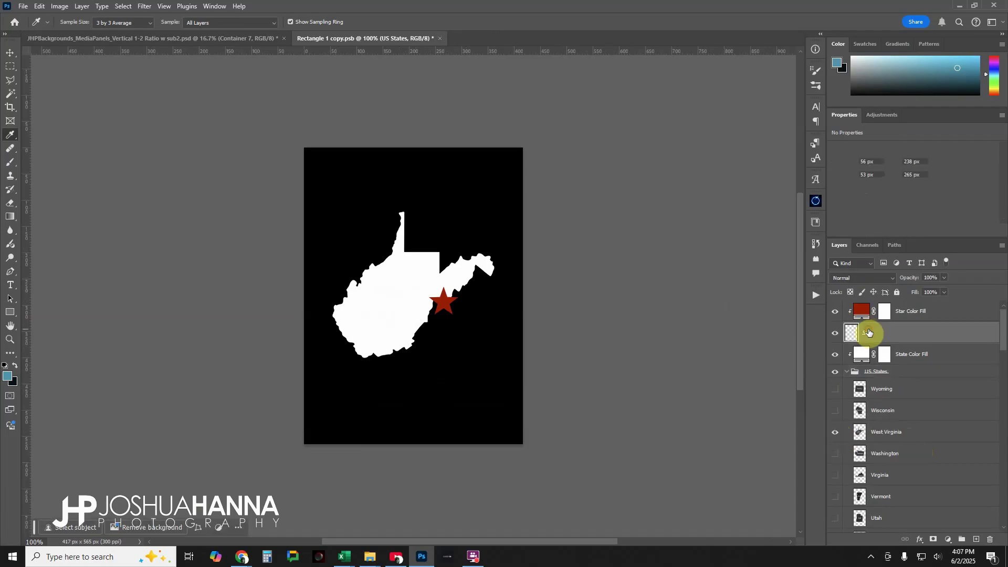
left_click(10, 53)
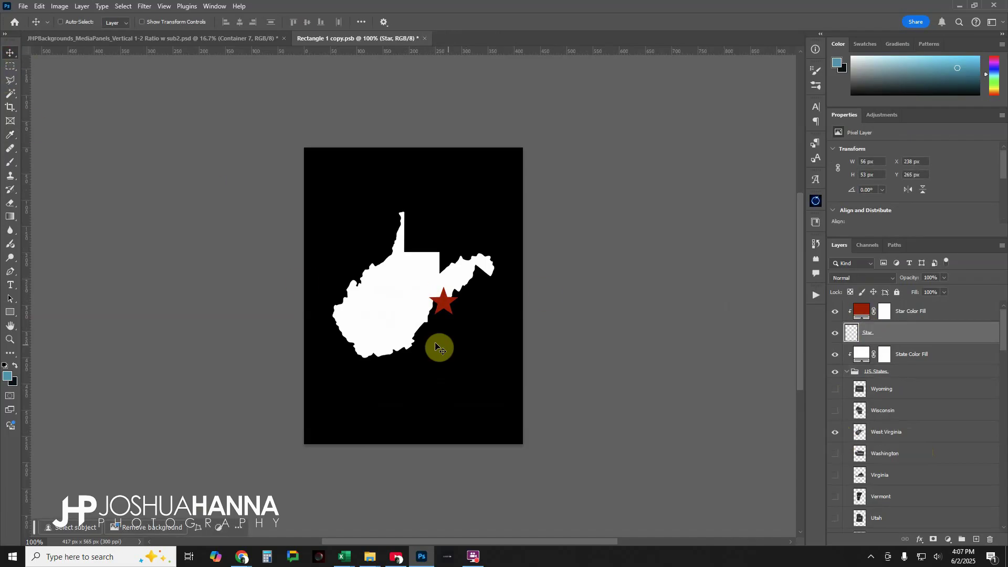
left_click_drag(449, 302, 369, 316)
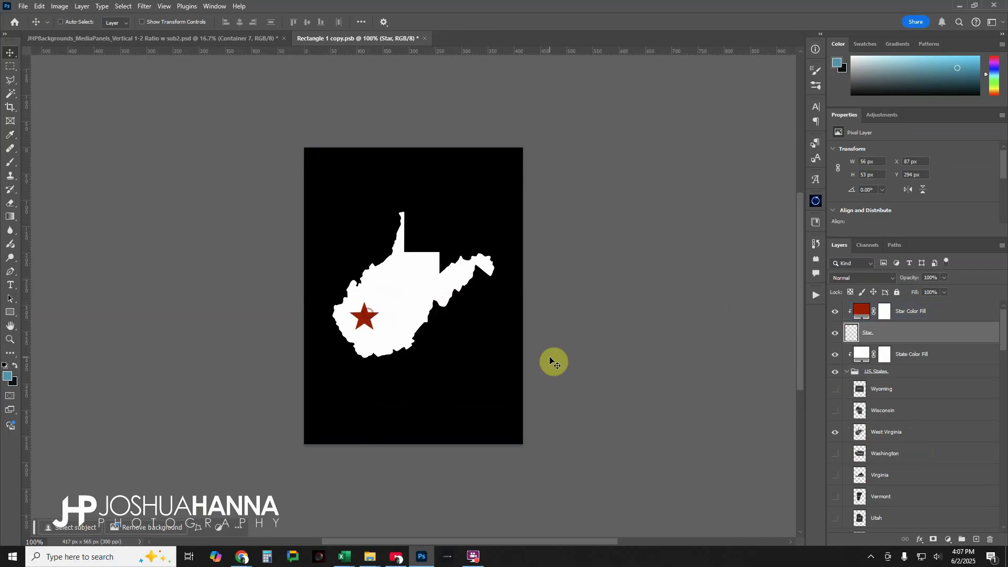
left_click(841, 353)
left_click(848, 372)
left_click(846, 371)
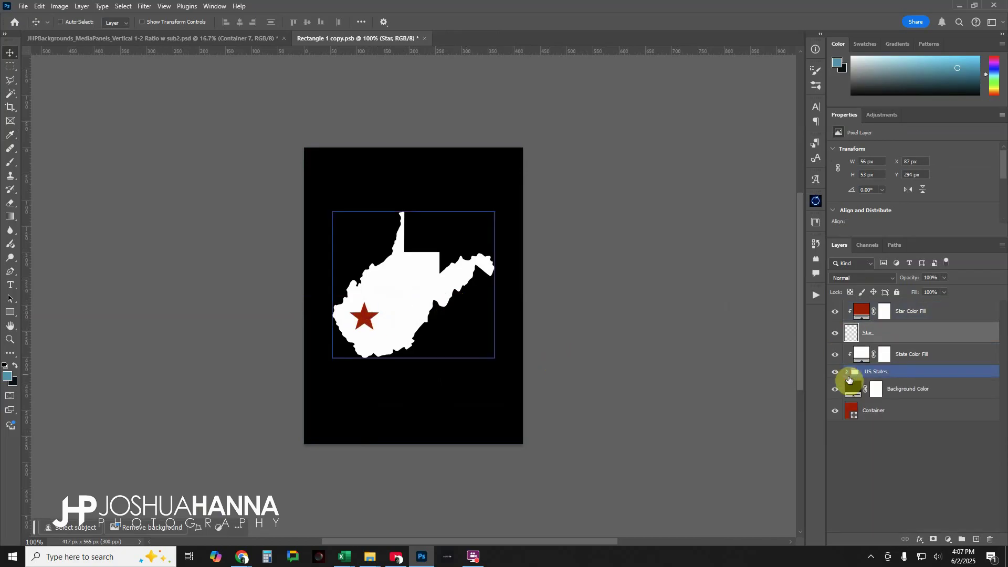
left_click(858, 394)
left_click(418, 305, "ctrl")
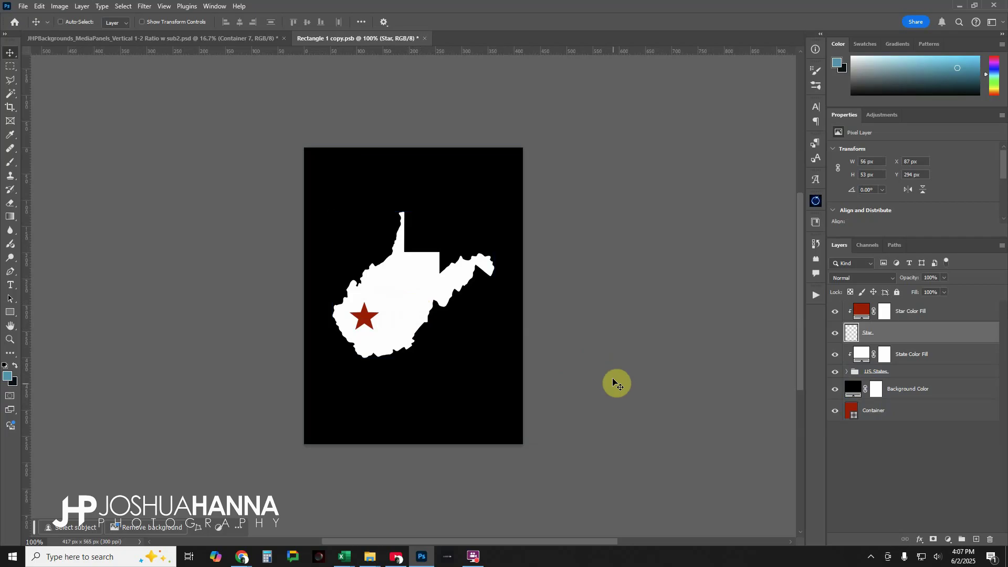
left_click(853, 391)
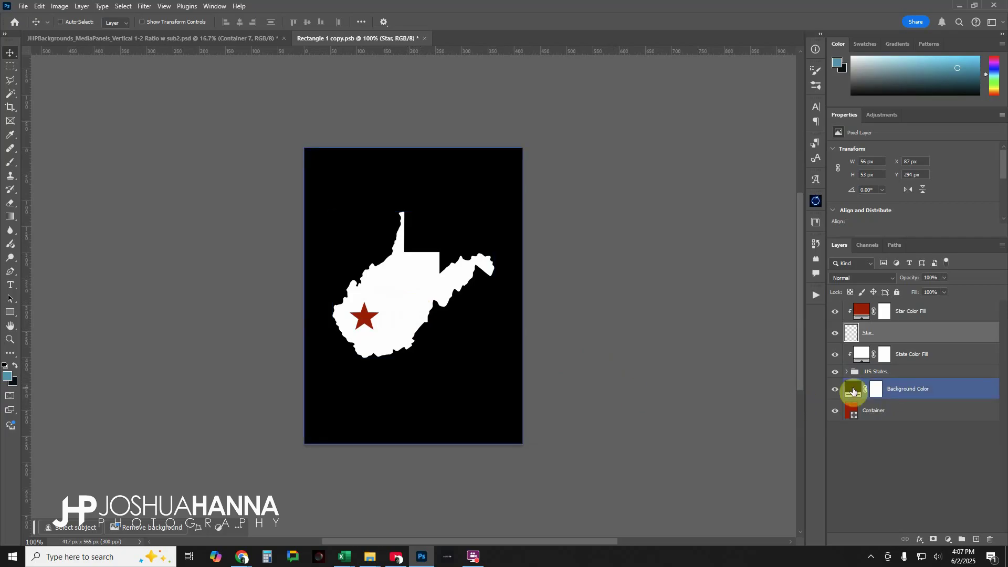
left_click(863, 360)
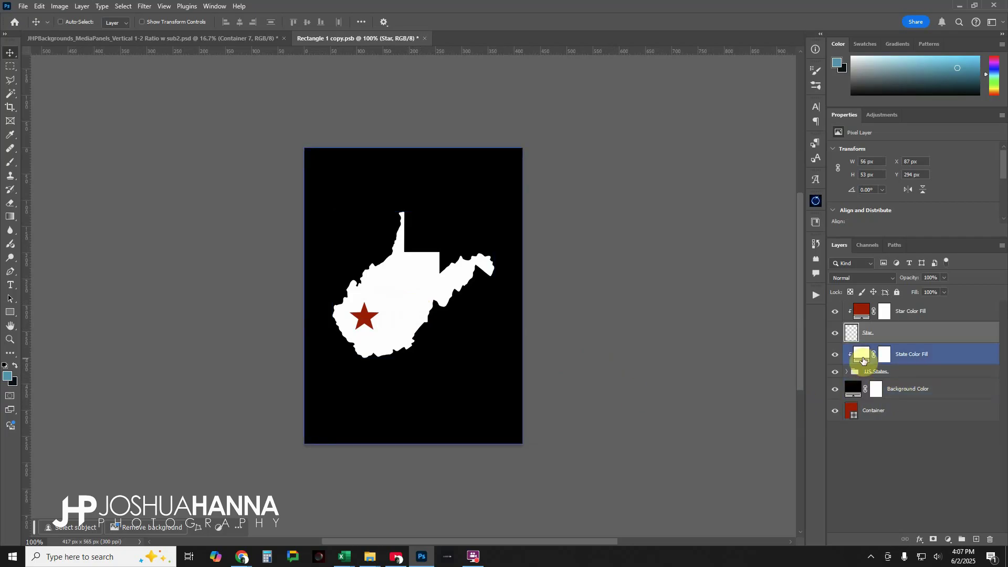
double_click(863, 360)
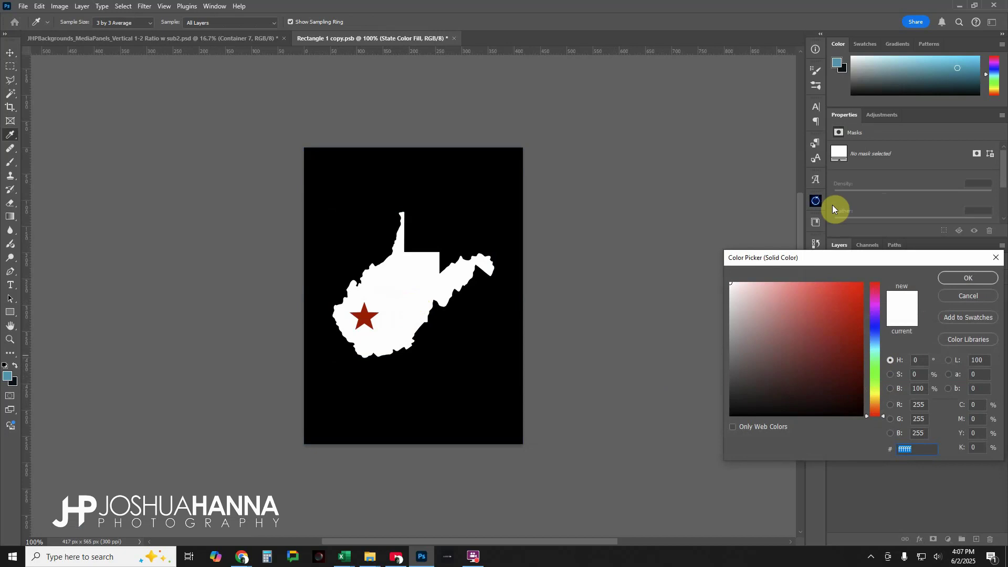
key("Return")
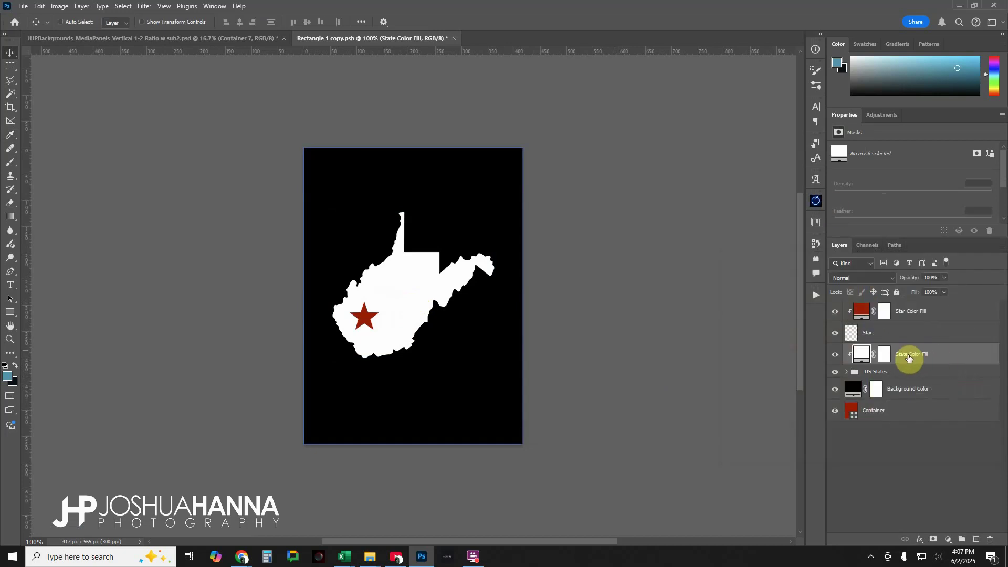
left_click(853, 374)
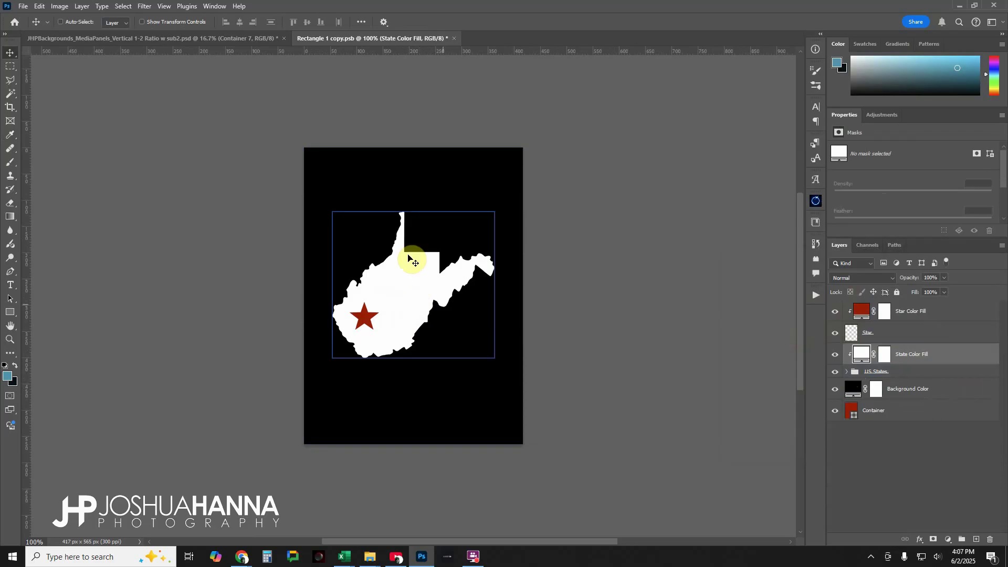
Set the State Color Fill to the blue foreground color 1f98b0
double_click(862, 355)
left_click(838, 61)
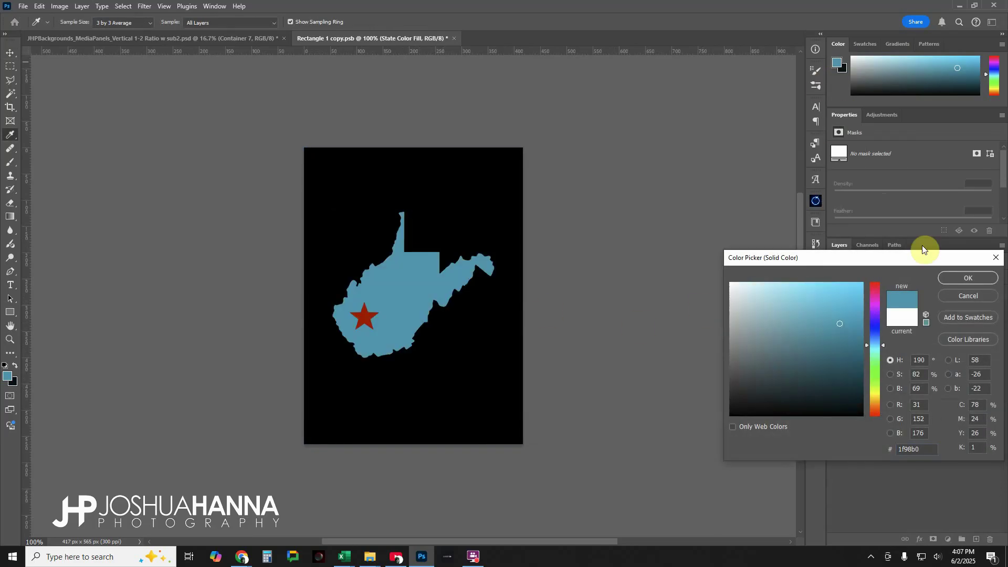
left_click(969, 278)
Set the Star Color Fill to white, and save and close the Container 7 smart object
left_click(924, 311)
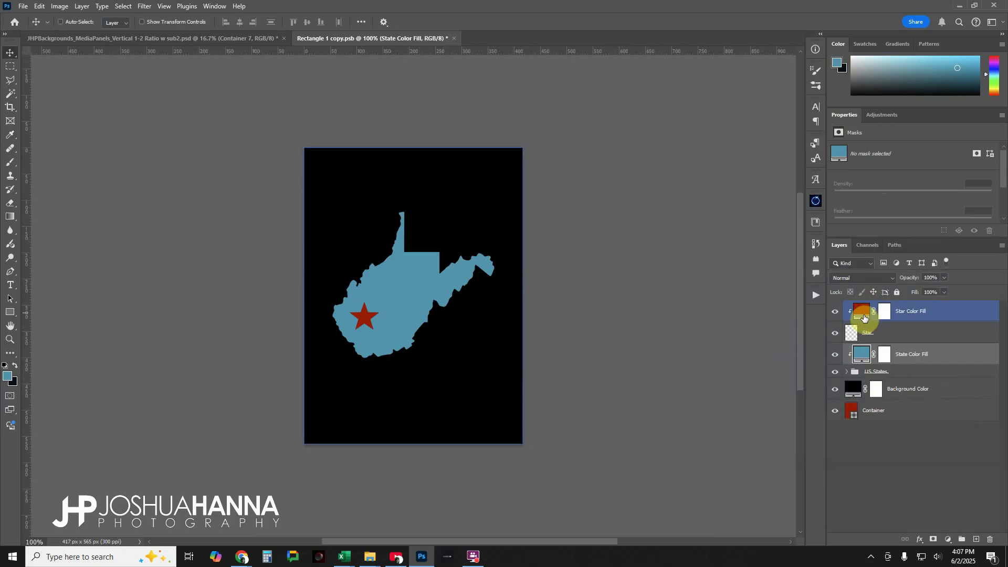
left_click(895, 329)
left_click(869, 310)
double_click(864, 311)
left_click_drag(796, 317, 724, 293)
left_click(959, 282)
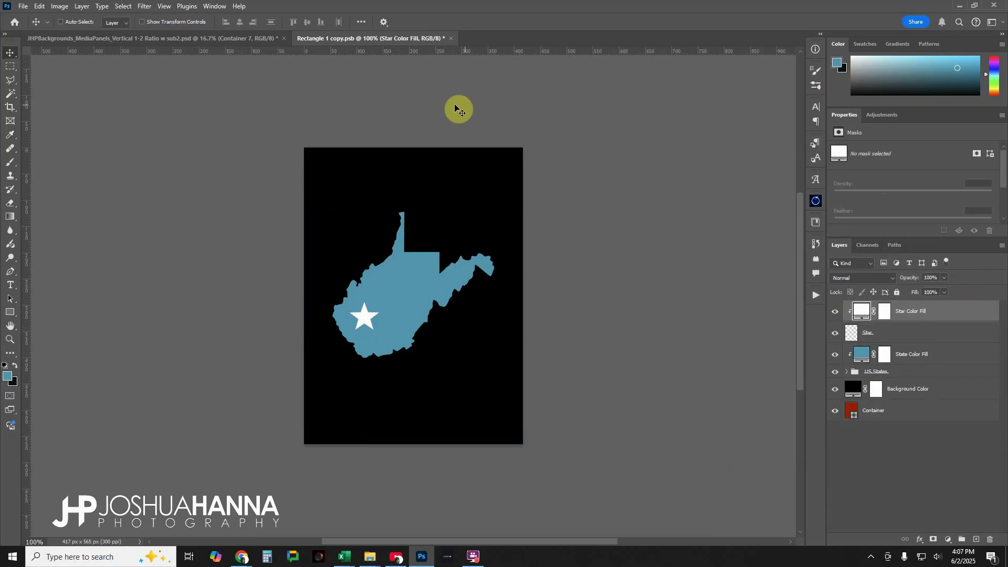
left_click(451, 39)
left_click(460, 210)
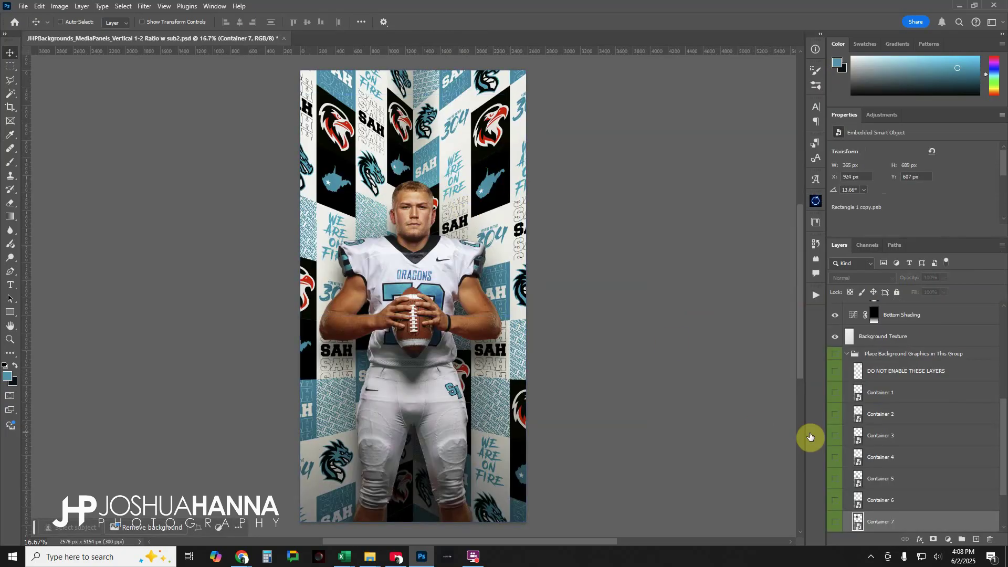
Open the Container 8 smart object and place the Dragon Inverted logo above the Eagle Inverted layer
scroll(899, 454, "down", 2)
double_click(859, 475)
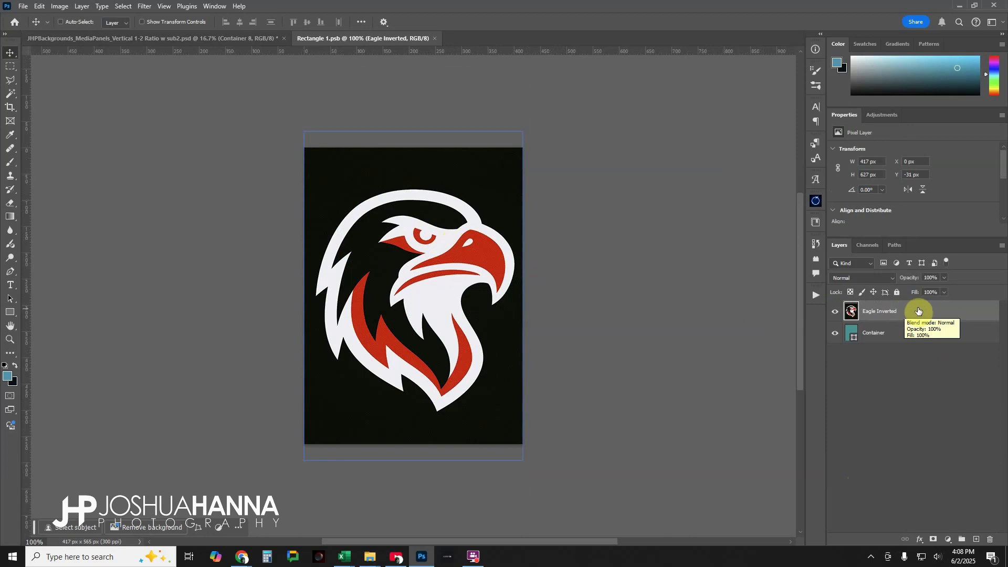
left_click_drag(918, 312, 410, 288)
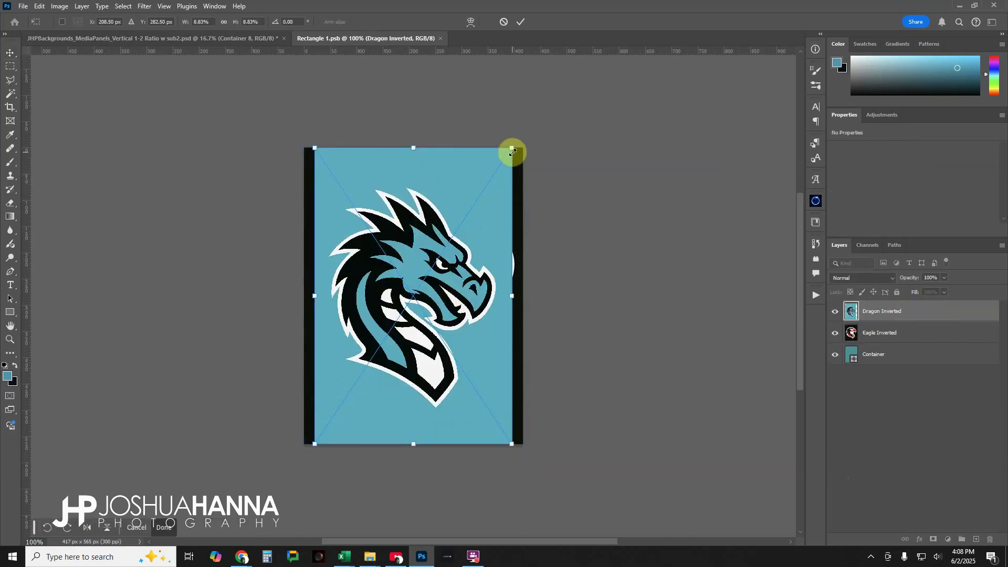
Scale the Dragon Inverted logo to 10.18% so it covers the whole panel, and save and close the smart object
left_click_drag(512, 151, 534, 133)
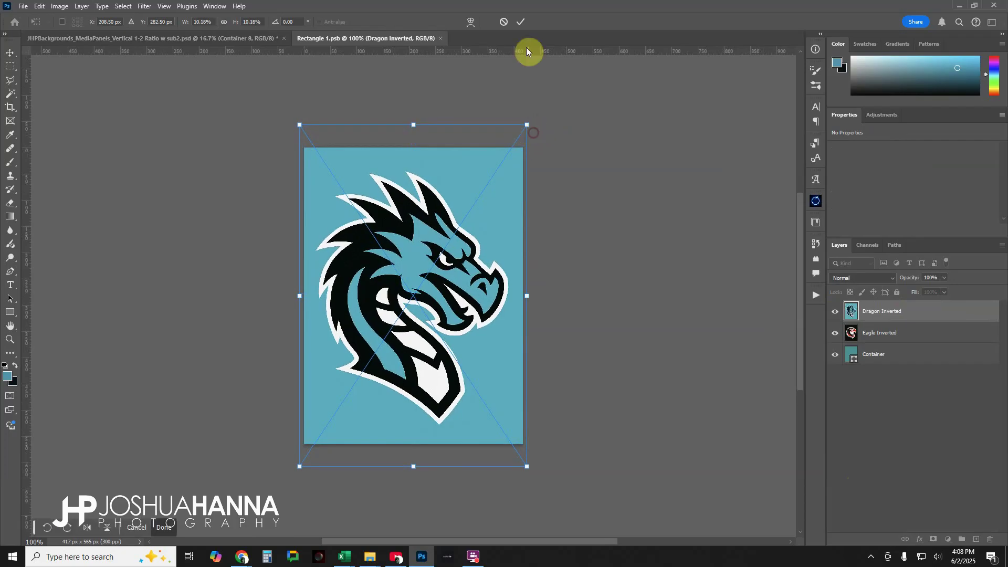
left_click(519, 20)
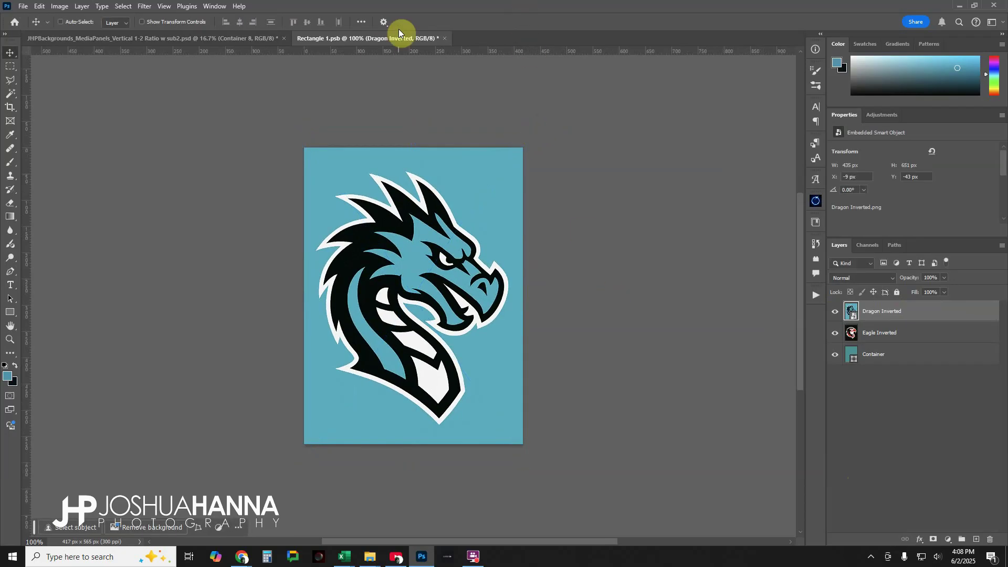
left_click(449, 38)
left_click(467, 211)
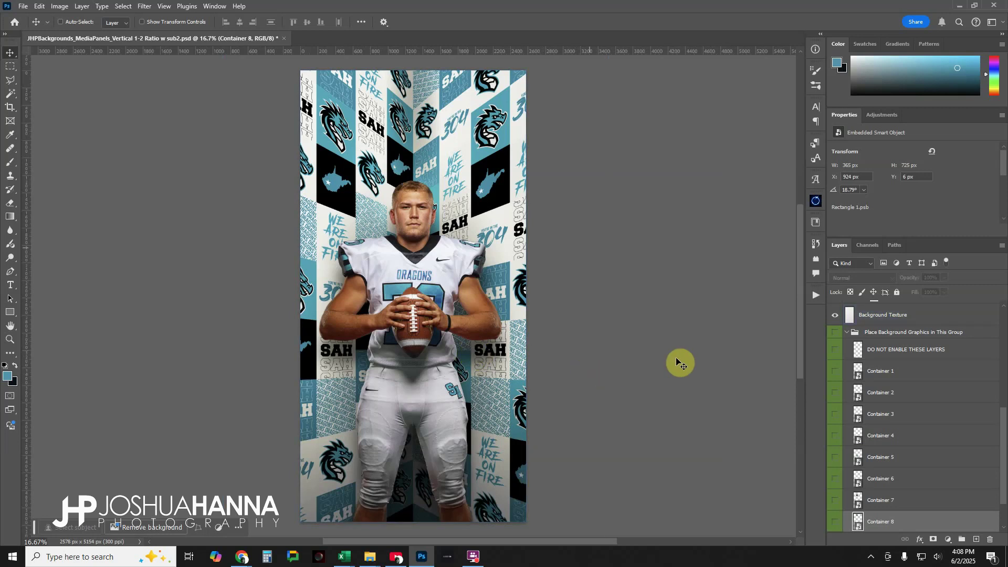
Try a 5:7 crop around the subject, cancel it and return to the Move tool
left_click(12, 104)
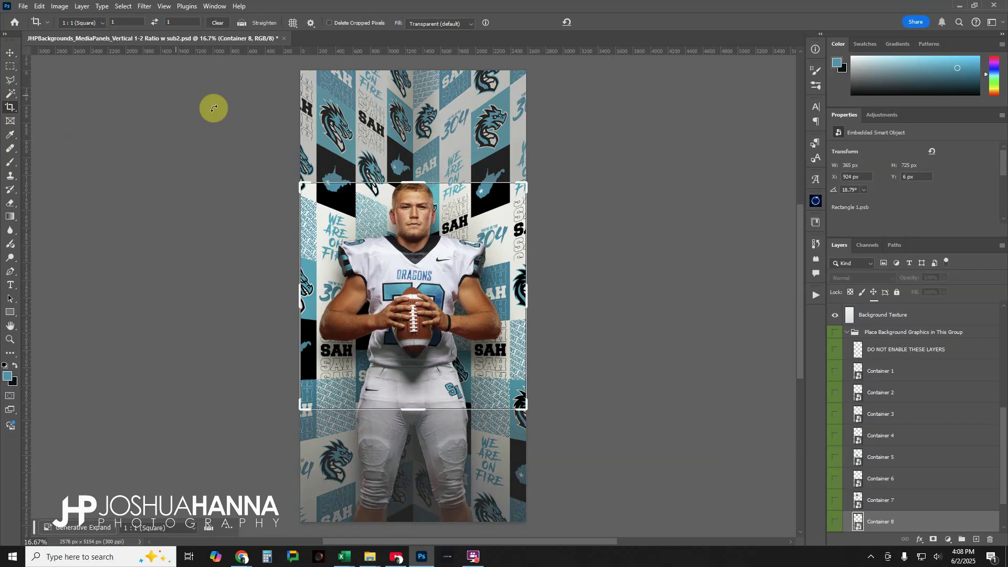
left_click(101, 24)
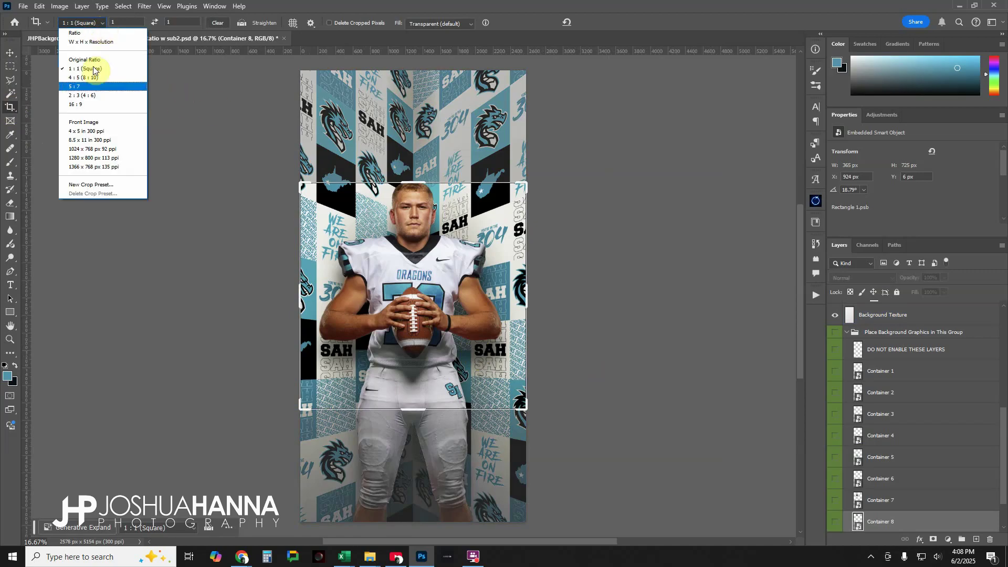
left_click(92, 86)
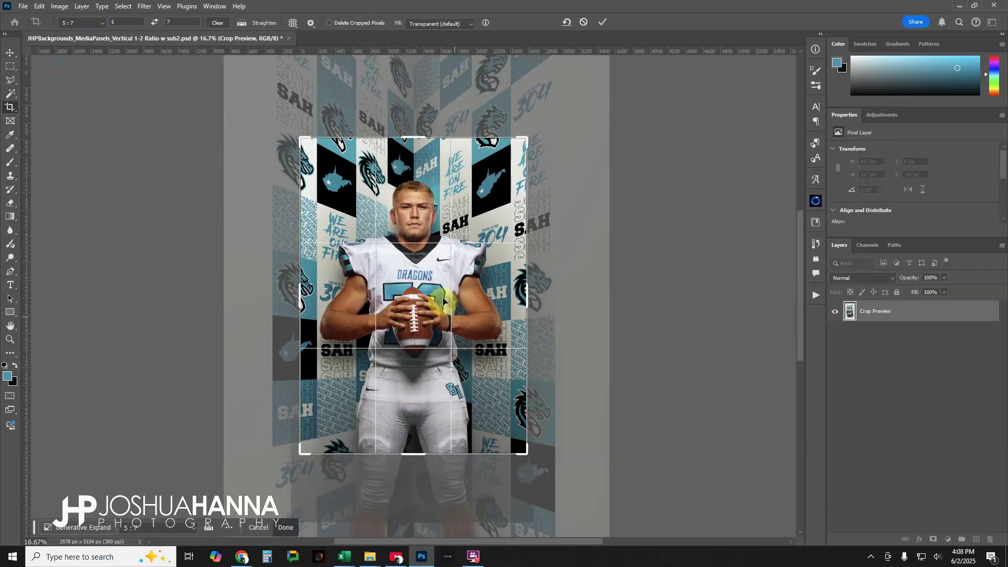
left_click(585, 22)
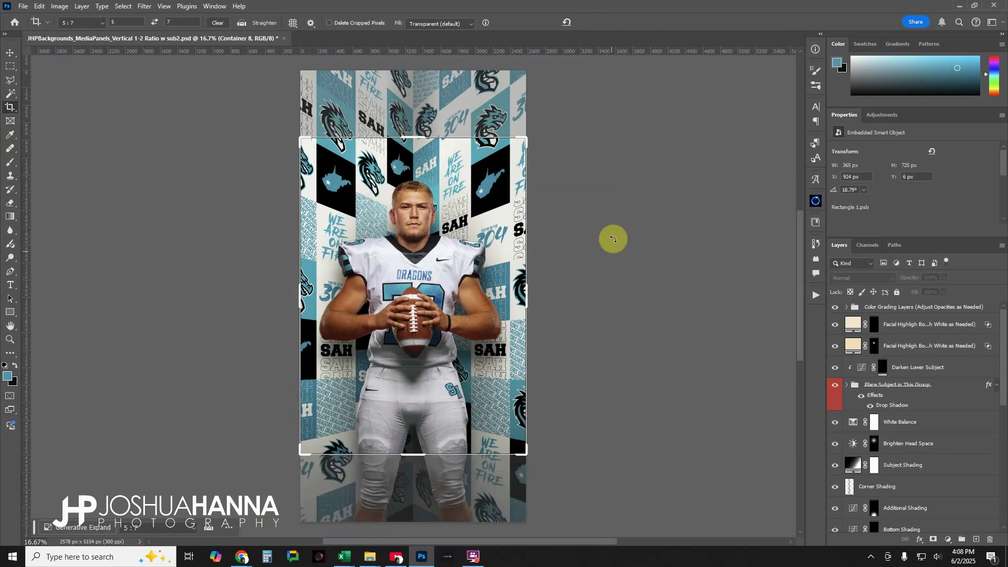
left_click(14, 51)
left_click(288, 240, "ctrl")
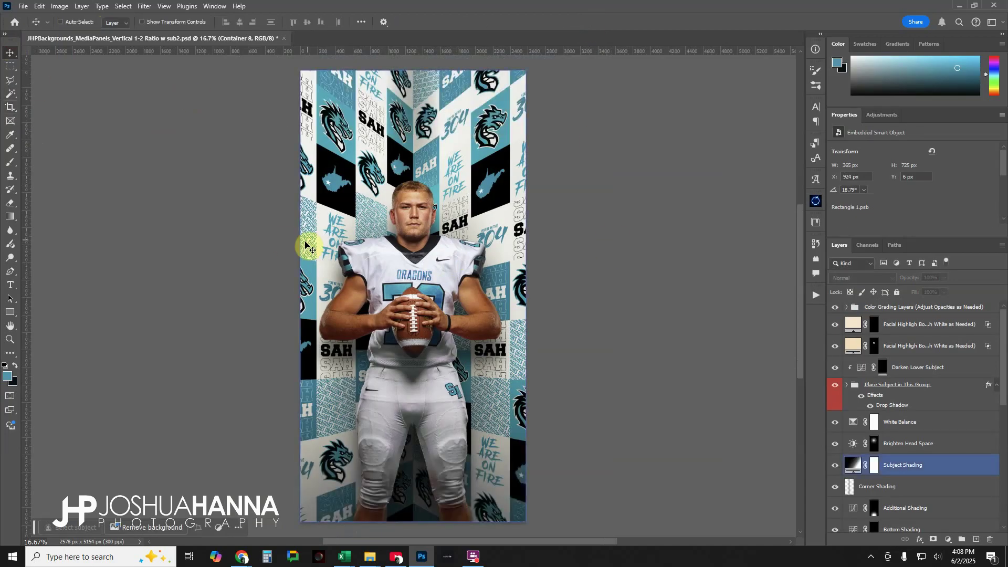
left_click(348, 252, "ctrl")
left_click(607, 386, "ctrl")
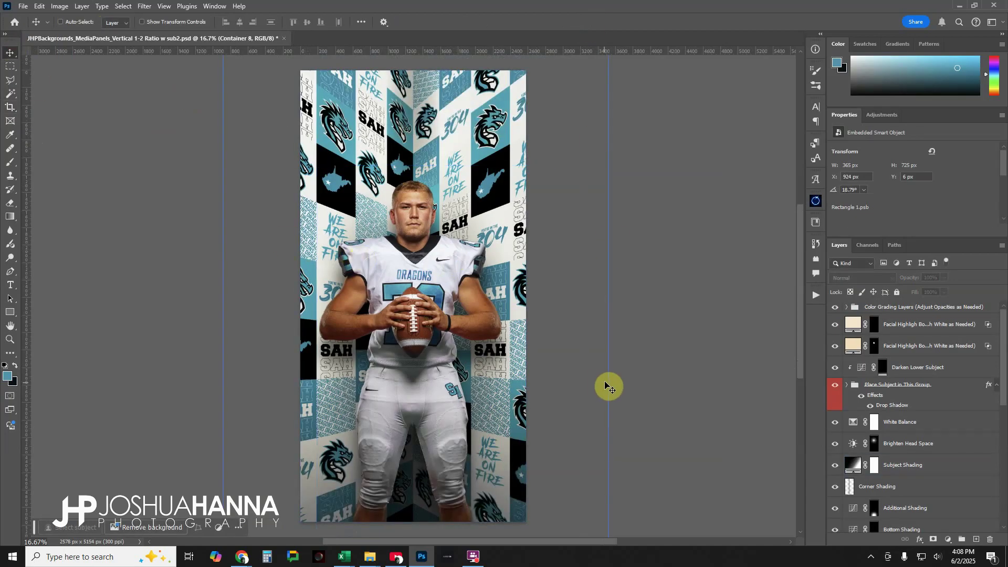
left_click(860, 395)
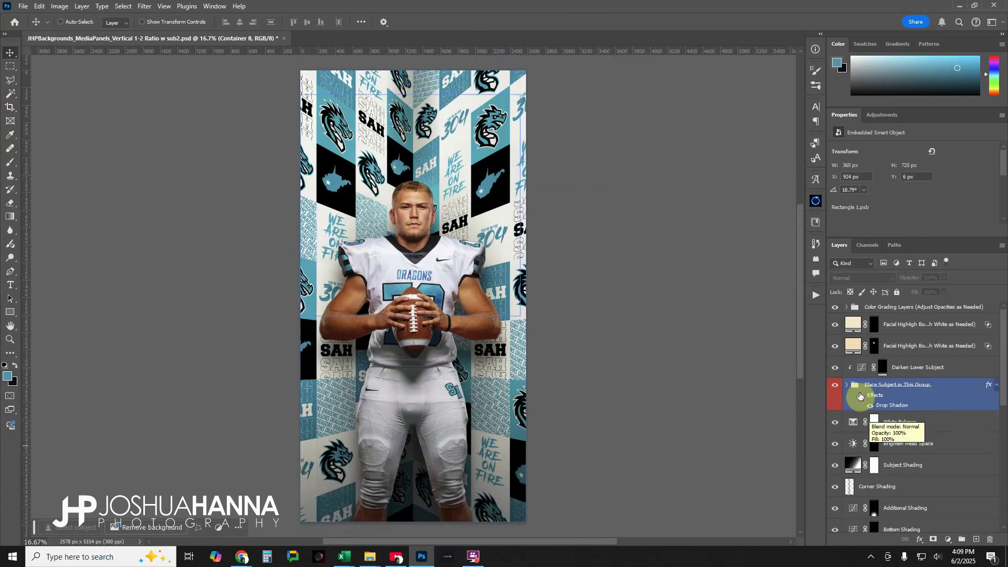
Open the Sample Lighting Diagram for Media Panels Template image and compare its light setup with the composite
key("ctrl+alt+a")
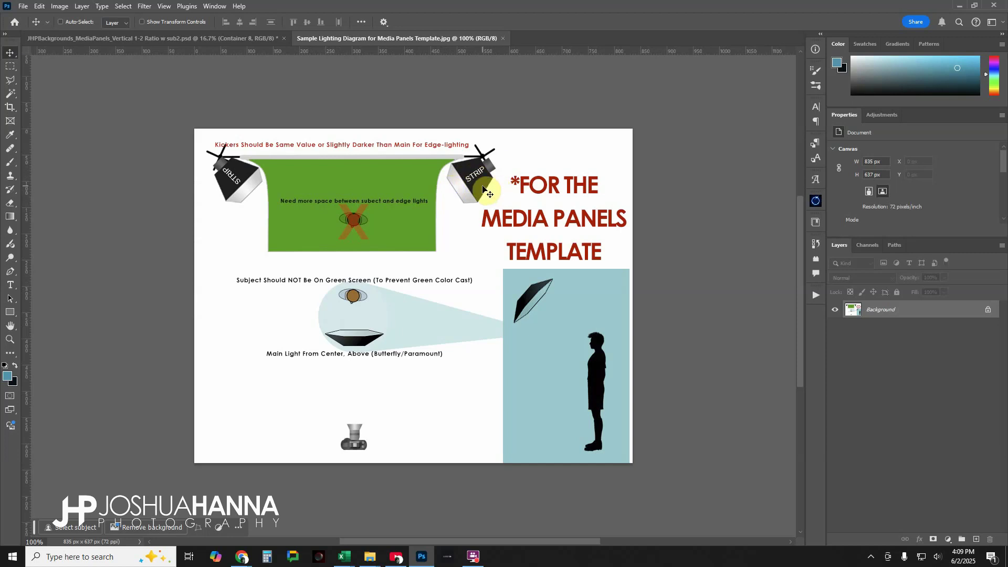
left_click(221, 39)
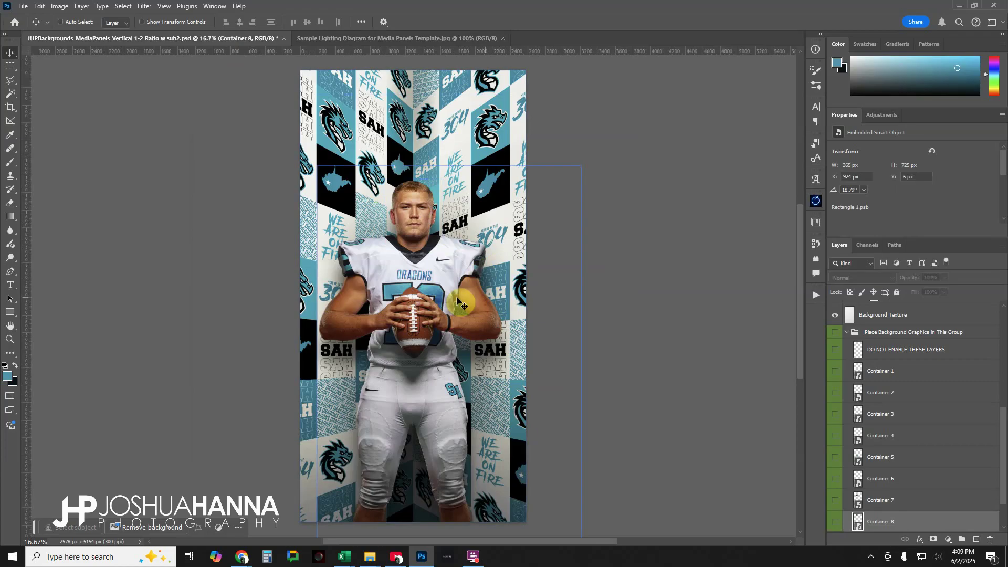
left_click(386, 38)
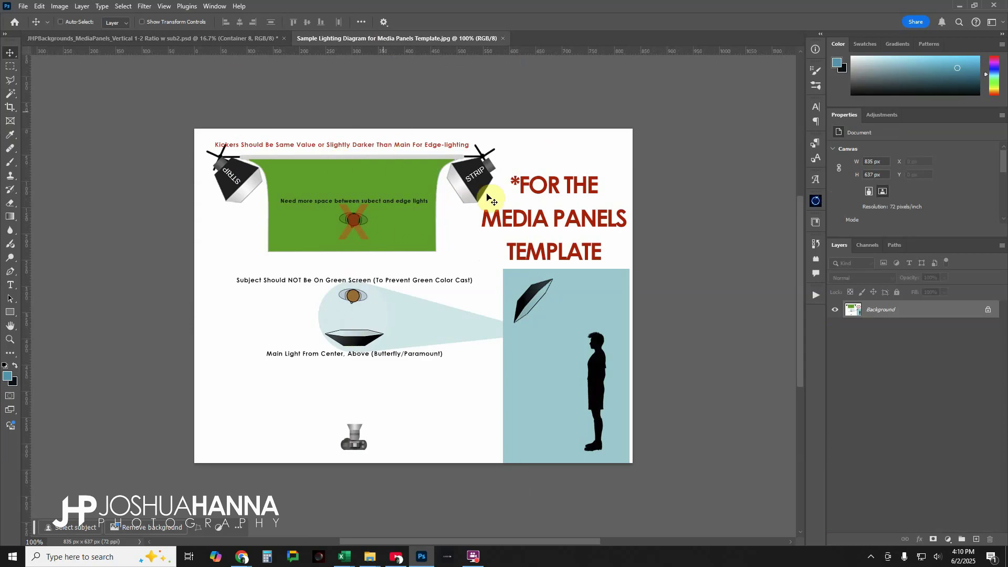
left_click(260, 39)
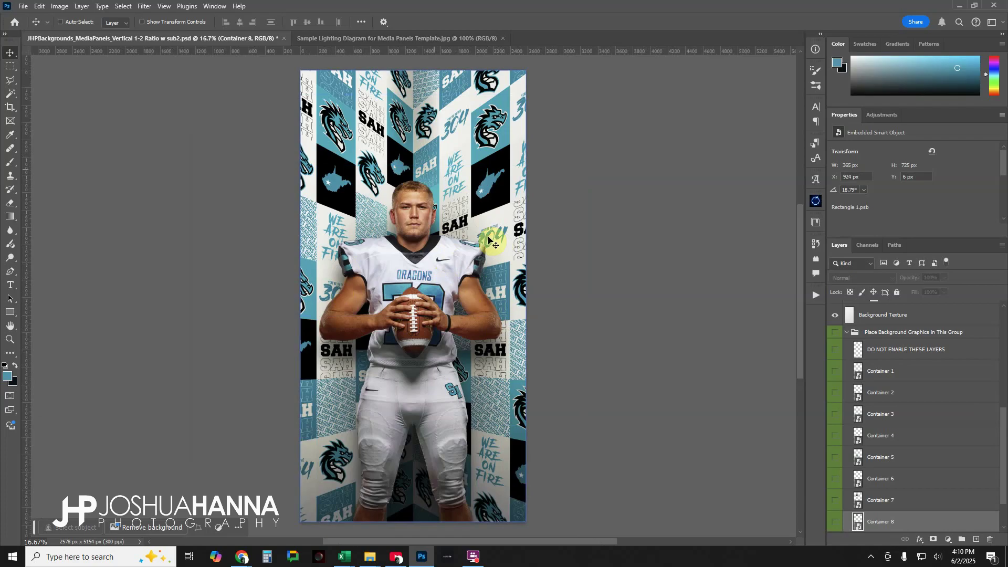
left_click(560, 409, "ctrl")
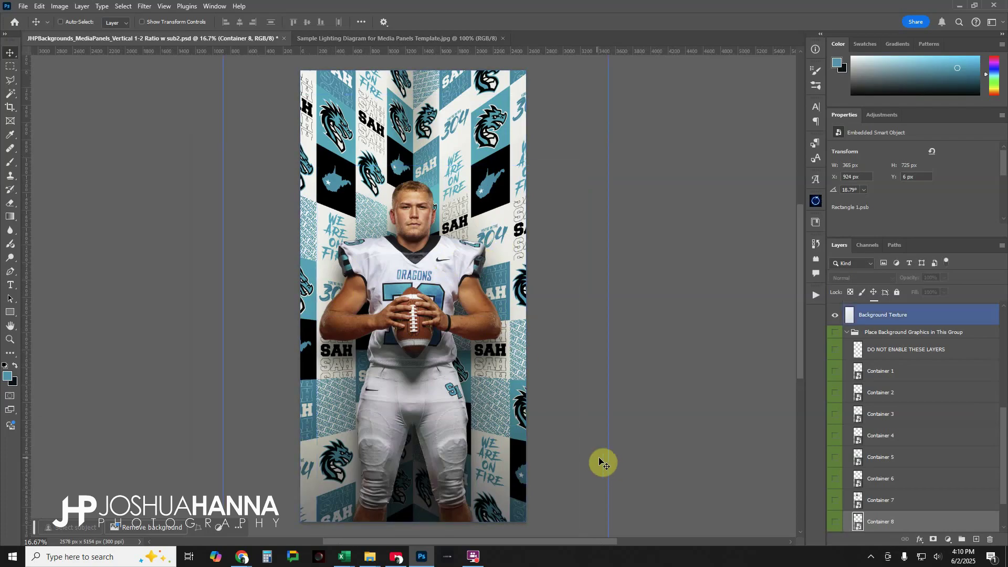
left_click(652, 461, "ctrl")
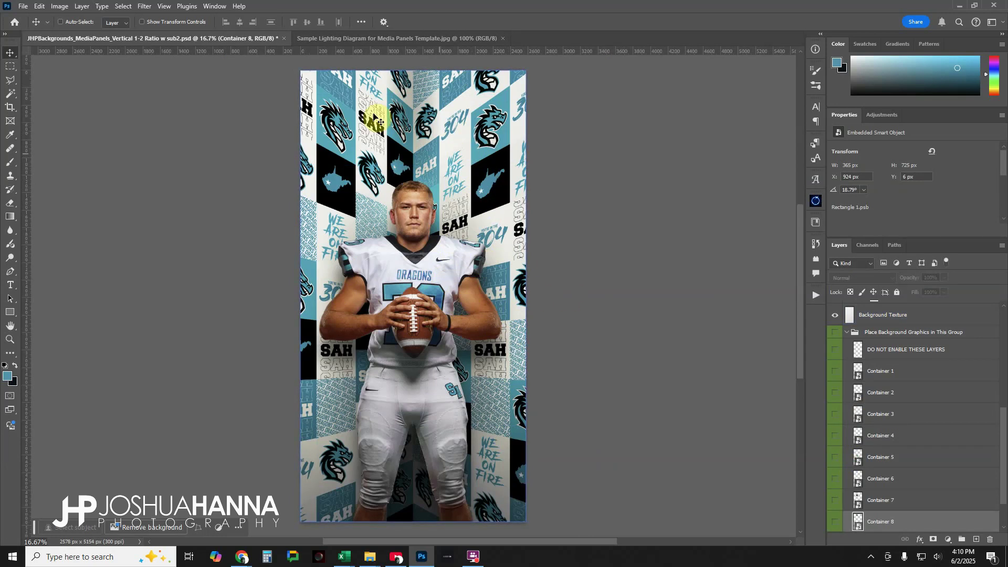
left_click(609, 262, "ctrl")
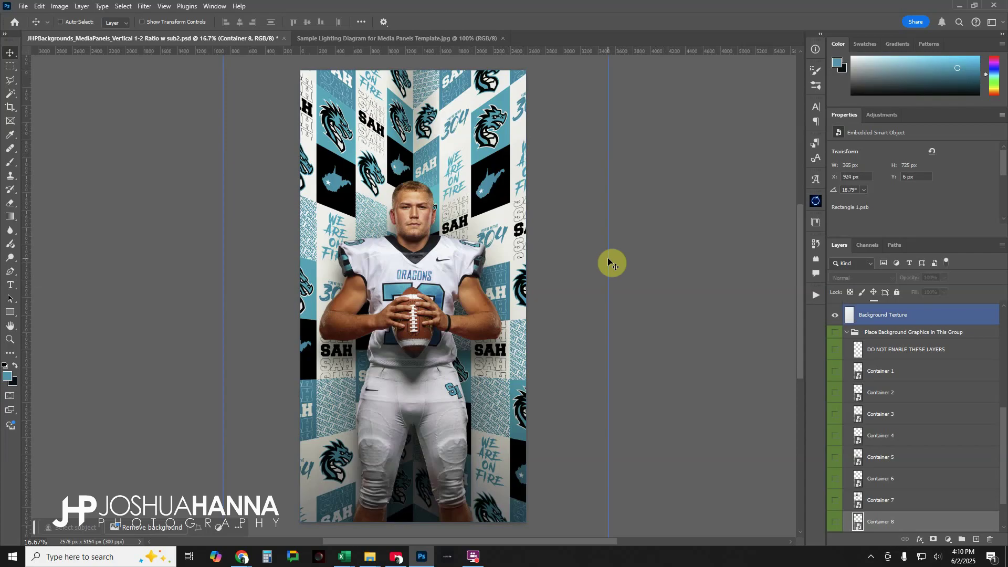
left_click(654, 322, "ctrl")
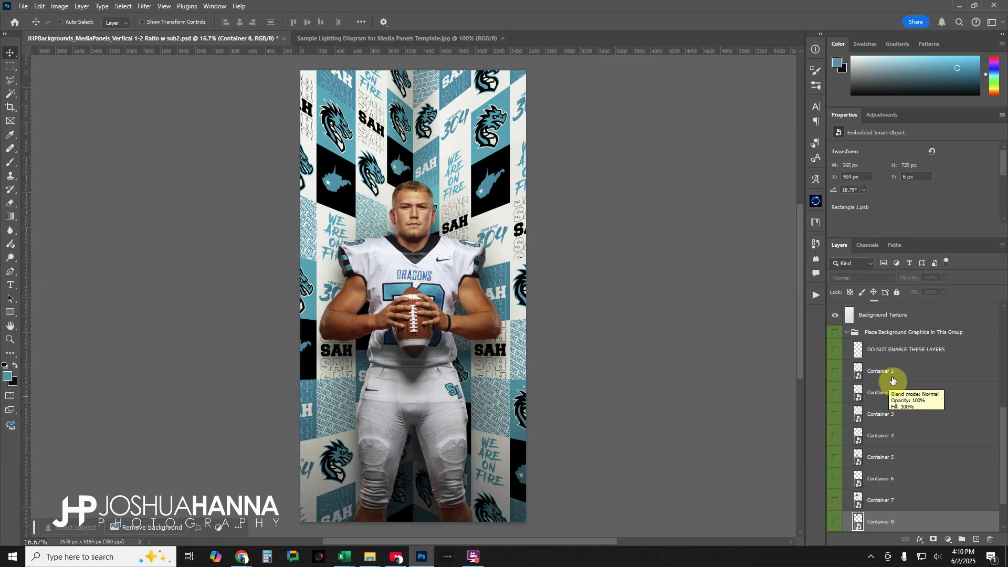
Collapse the Place Background Graphics in This Group layer group
left_click(846, 333)
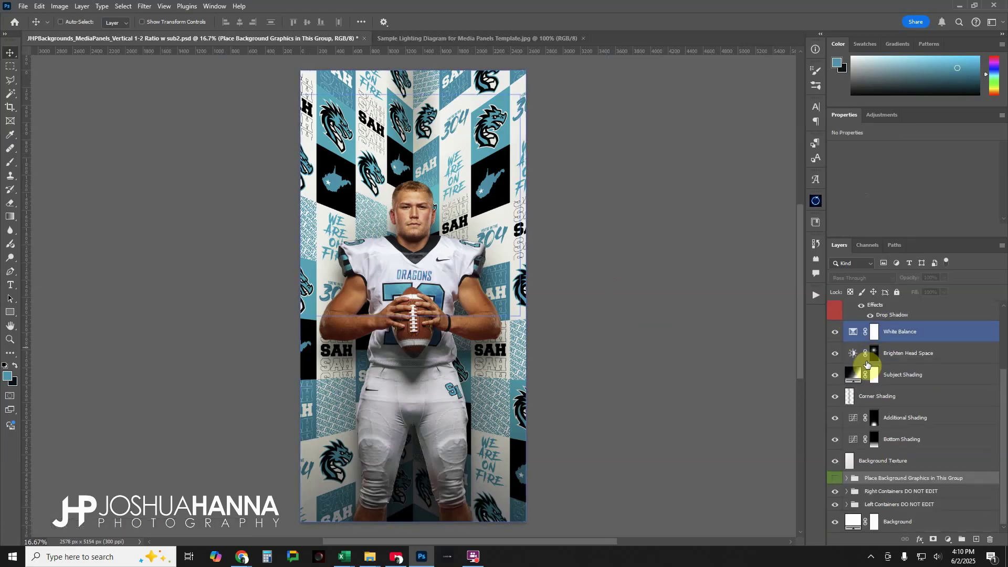
left_click(898, 415)
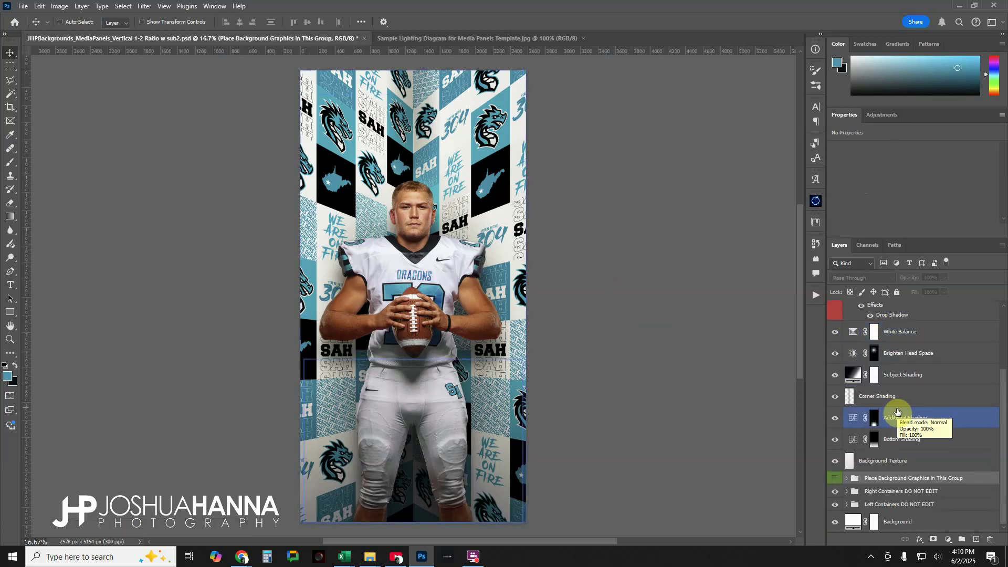